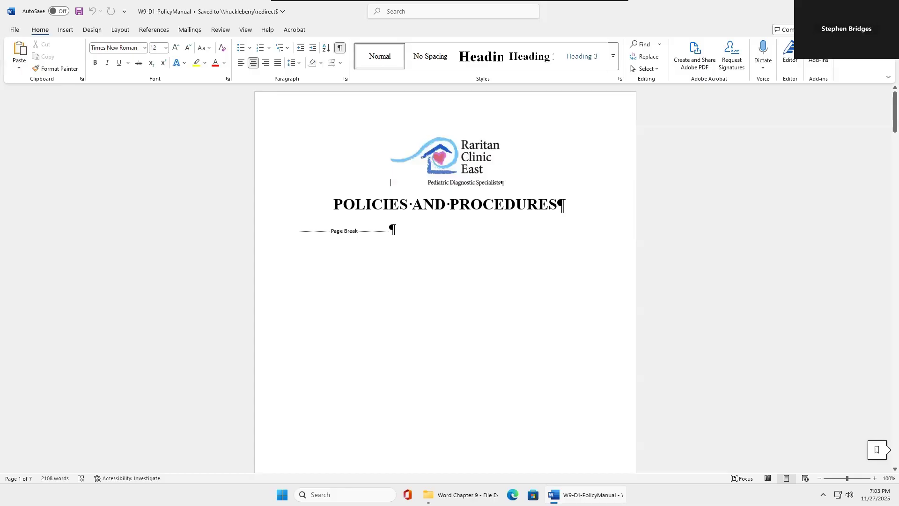
Show the Navigation pane and search the document for "pediatric general".
key(Num_Lock)
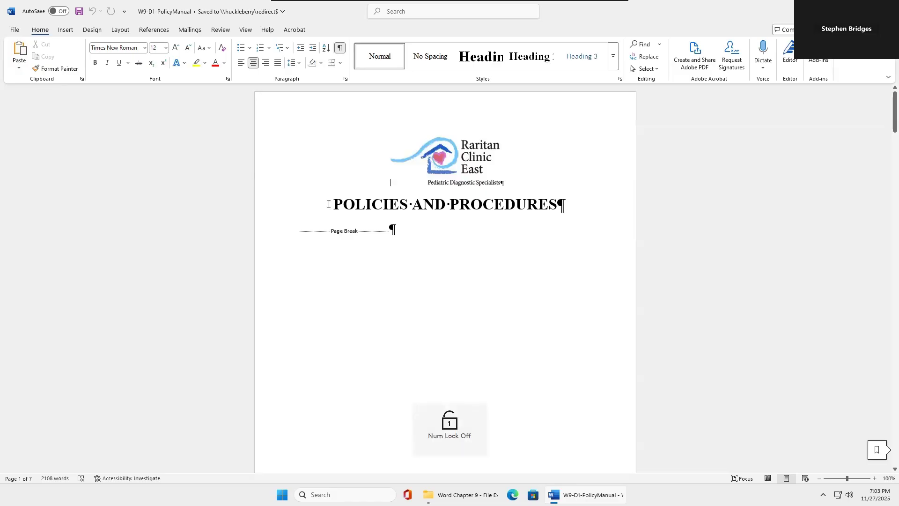
click(328, 204)
scroll(327, 203, down, 7)
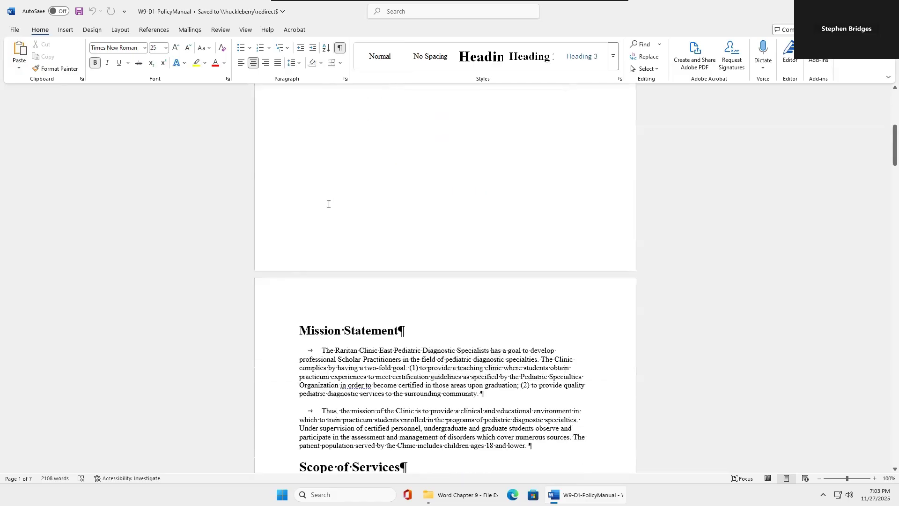
click(299, 331)
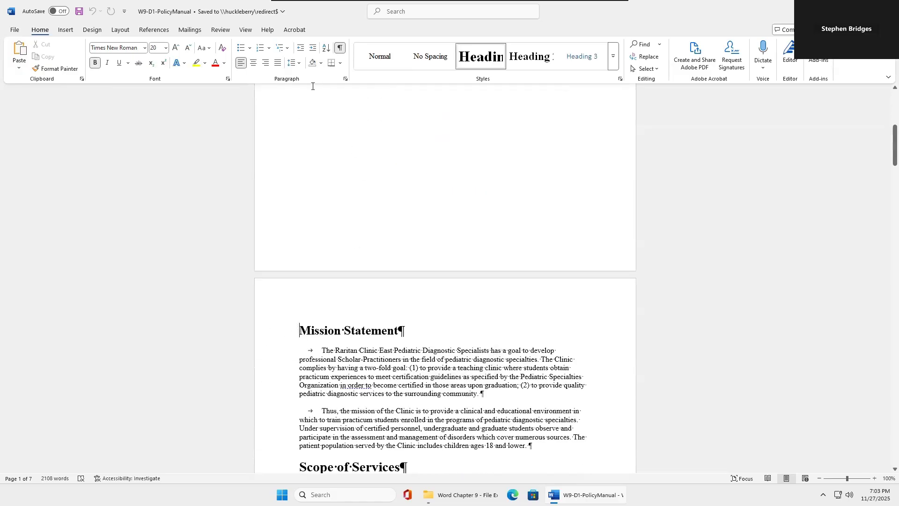
click(246, 30)
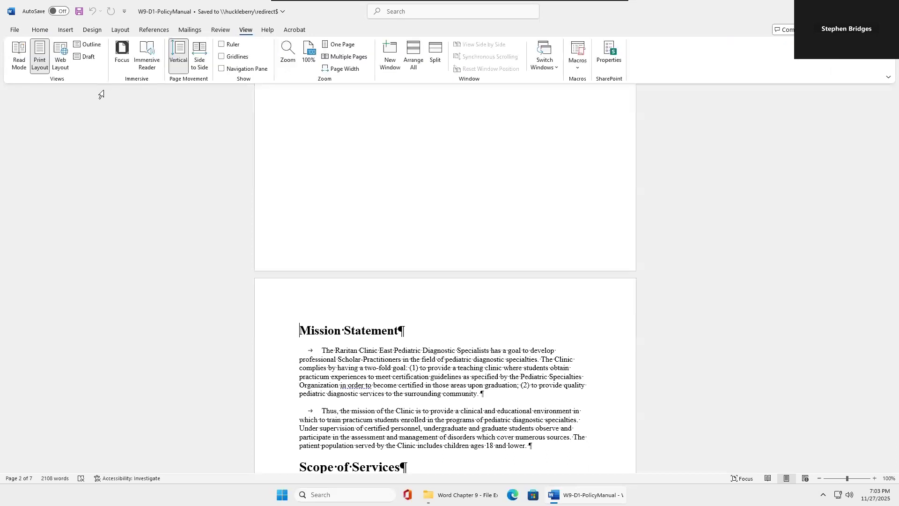
click(221, 68)
click(69, 111)
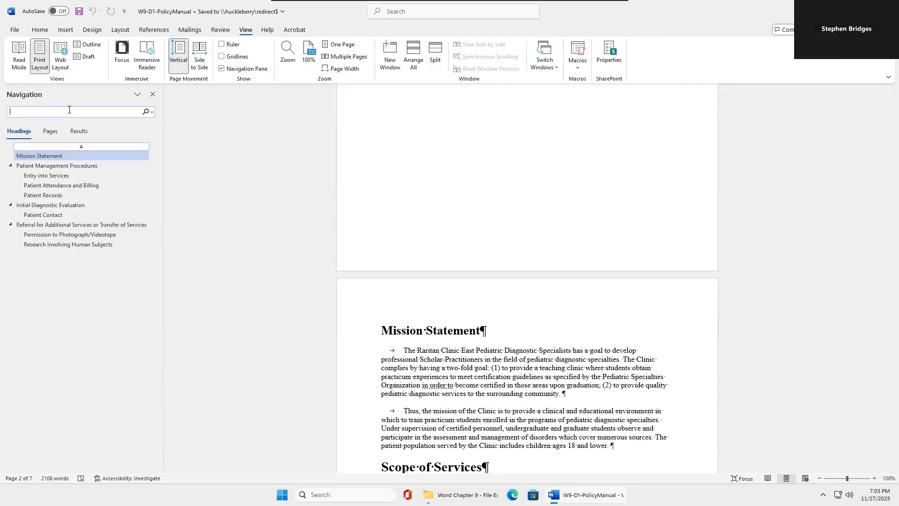
text(pediatric general)
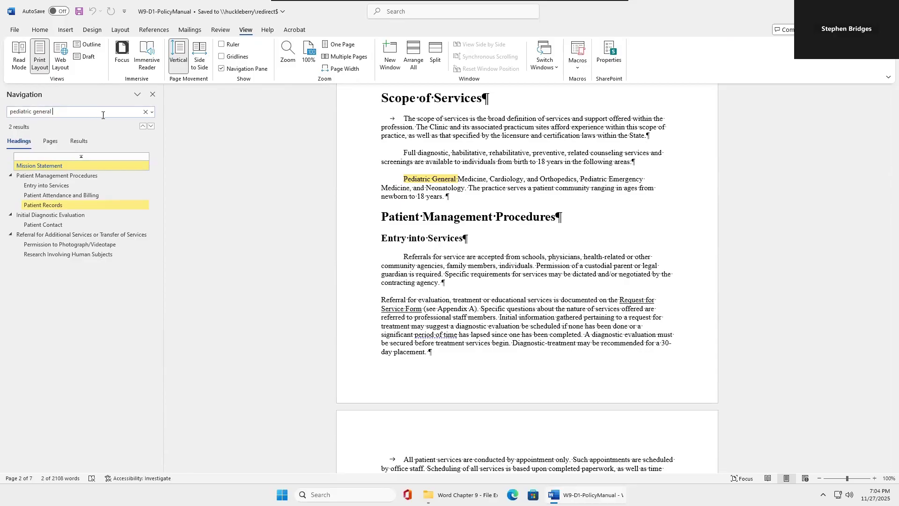
Before "Pediatric General Medicine" under Scope of Services, insert a sentence with the staff member's surname followed by "has more info about these specialties.".
click(407, 179)
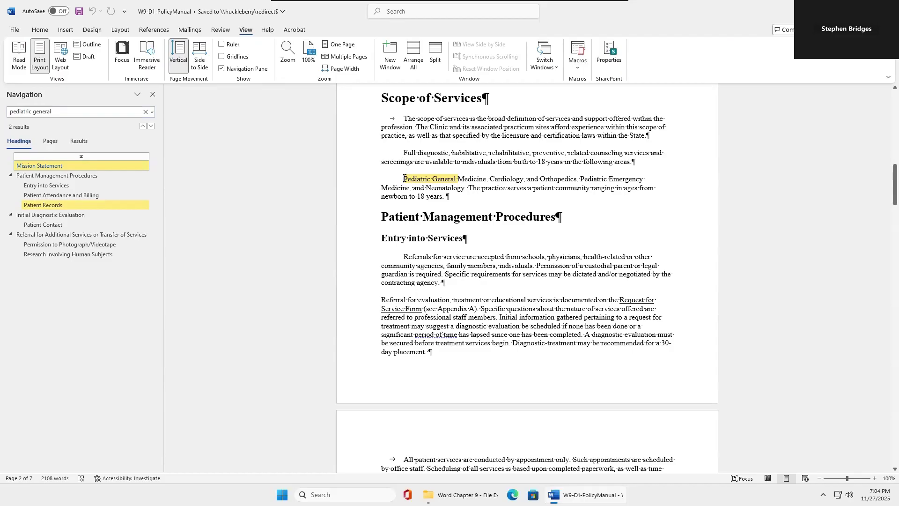
key(Caps_Lock)
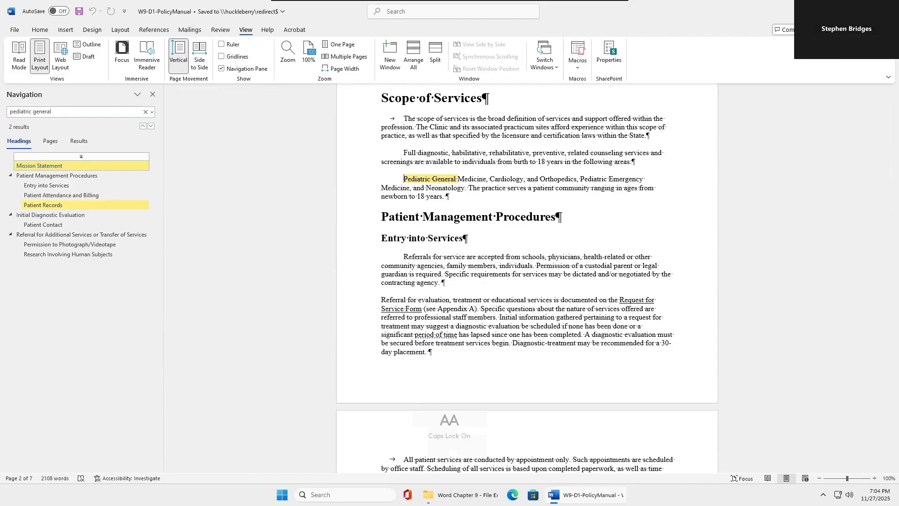
text(C)
key(Caps_Lock)
text(hin )
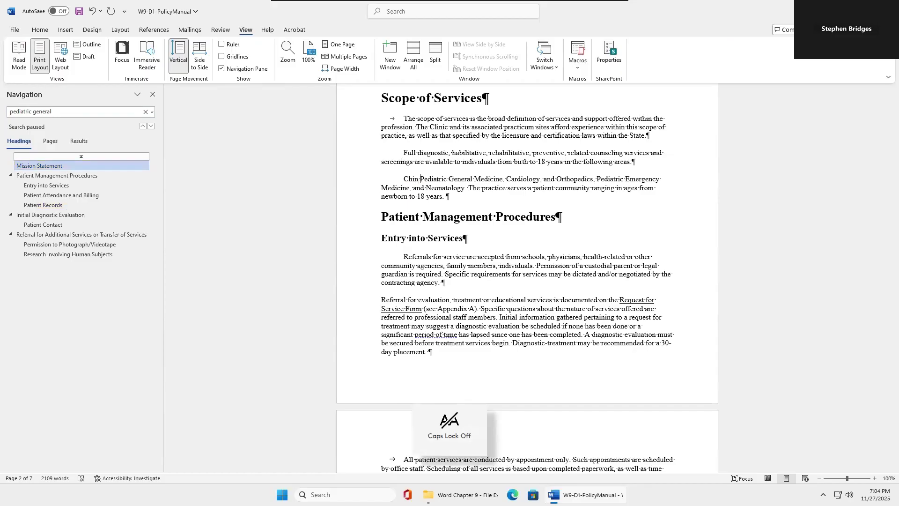
text(has )
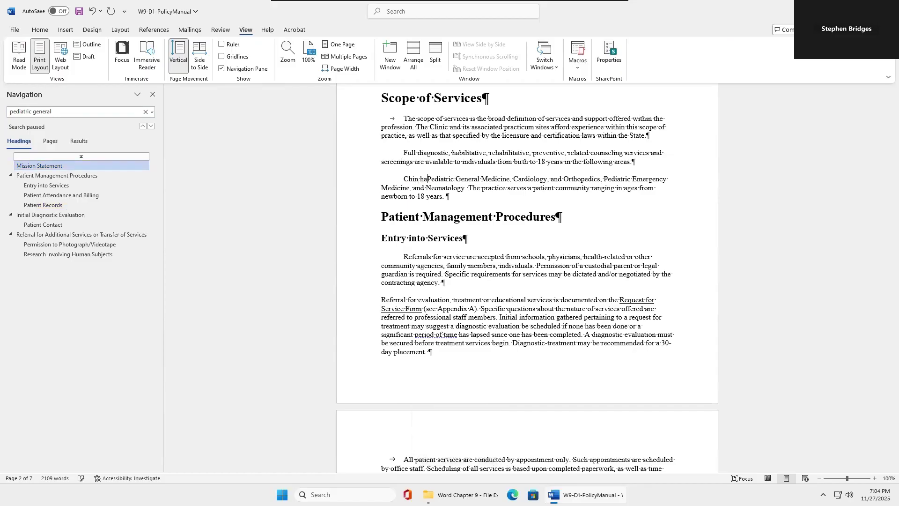
text(more info ab)
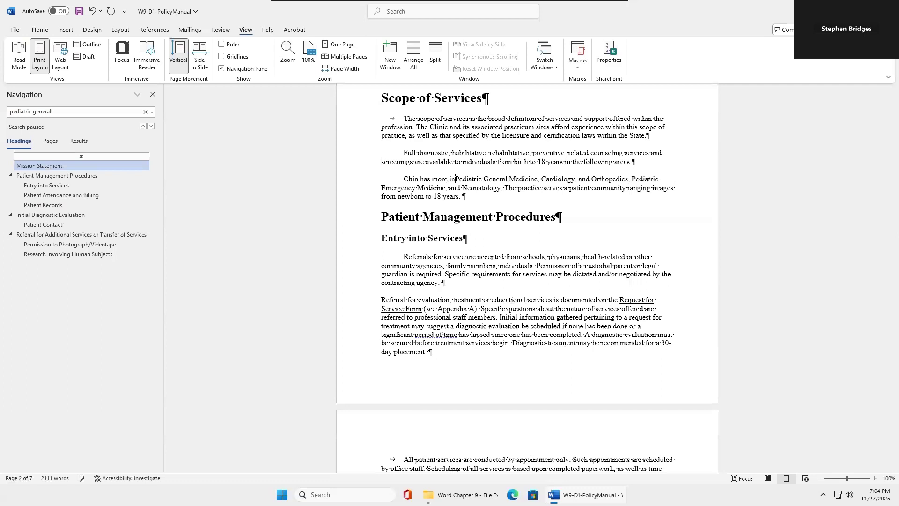
text(out these speci)
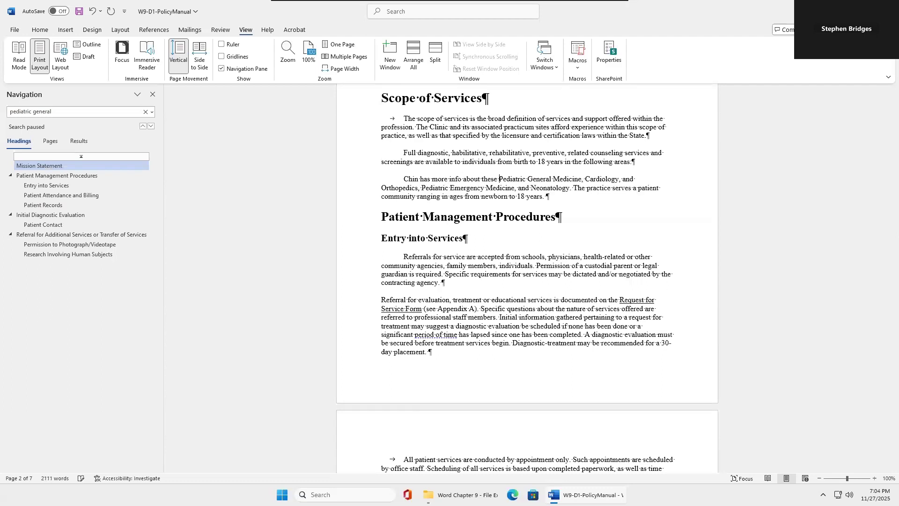
text(alties)
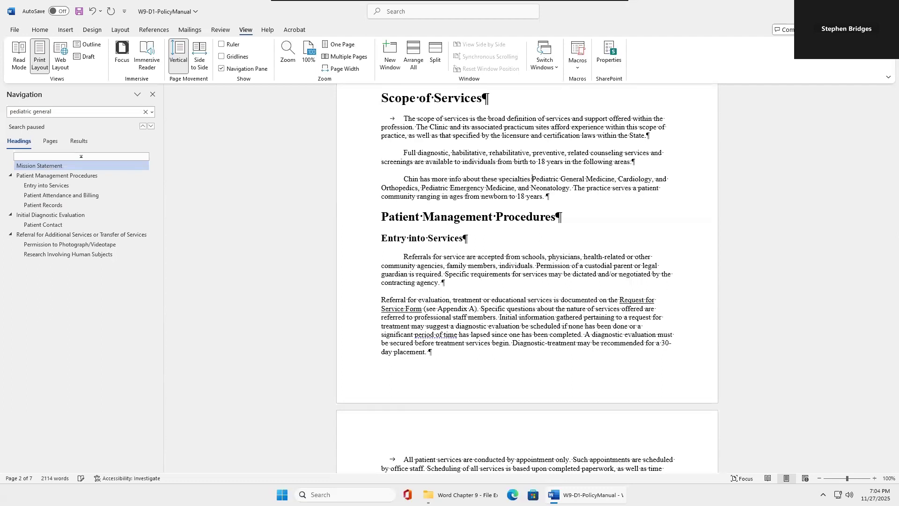
key(BackSpace)
text(.)
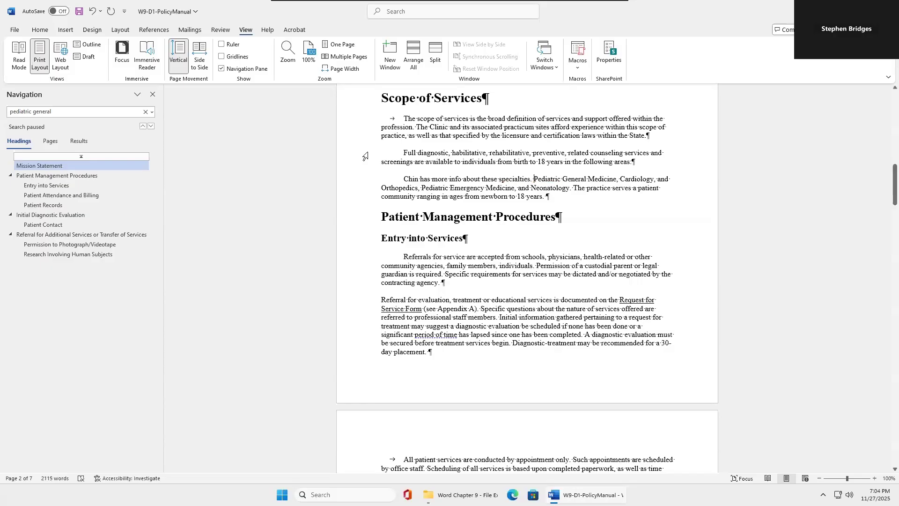
Highlight the new sentence about the specialties in bright green and turn the text highlighter off.
click(40, 31)
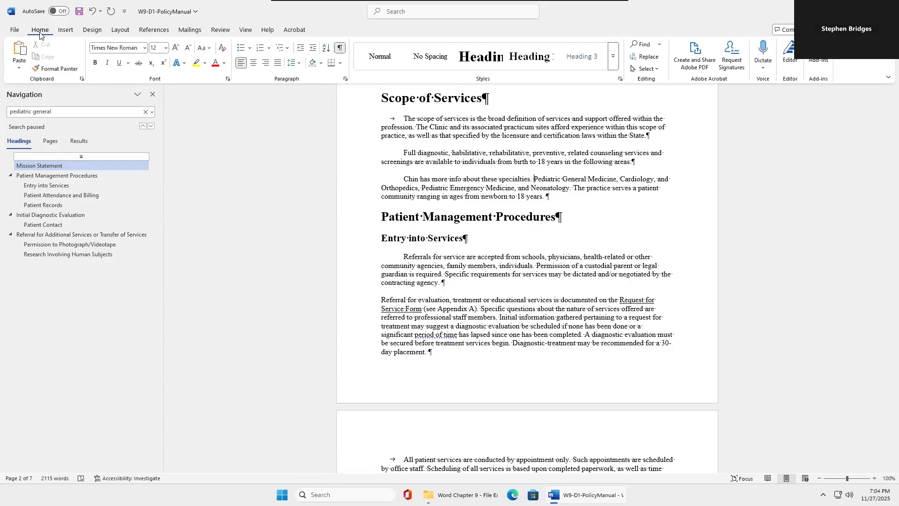
click(206, 63)
click(208, 97)
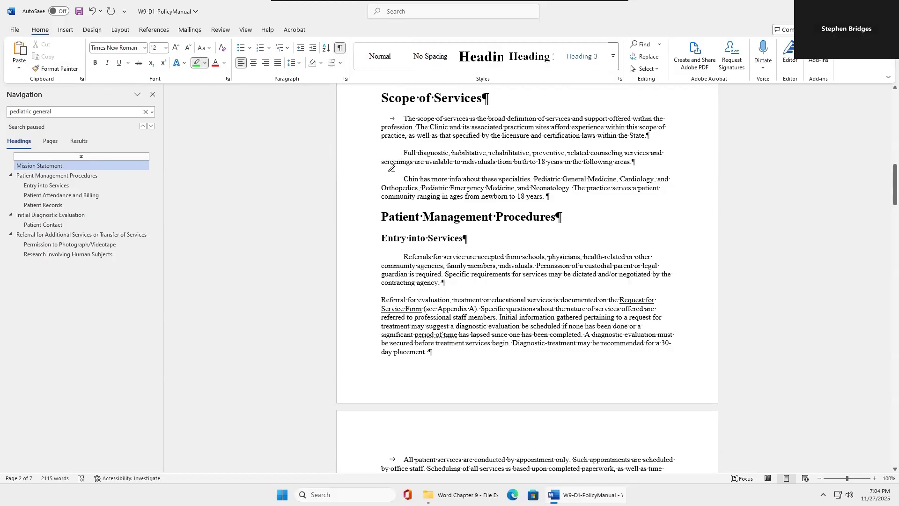
mouse_move(403, 178)
mouse_down()
mouse_move(530, 178)
mouse_move(521, 177)
mouse_up()
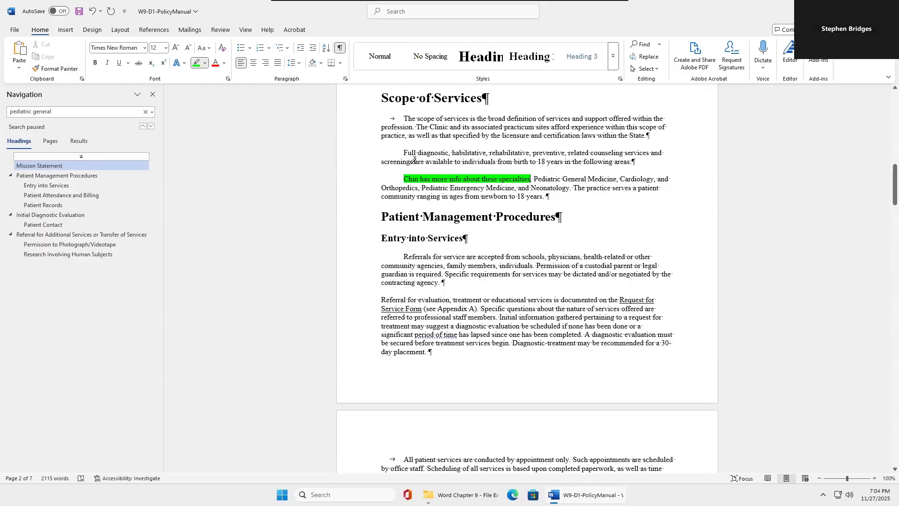
click(192, 62)
Add the text "Check with Finance" in the empty paragraph at the end of the document.
key(ctrl+End)
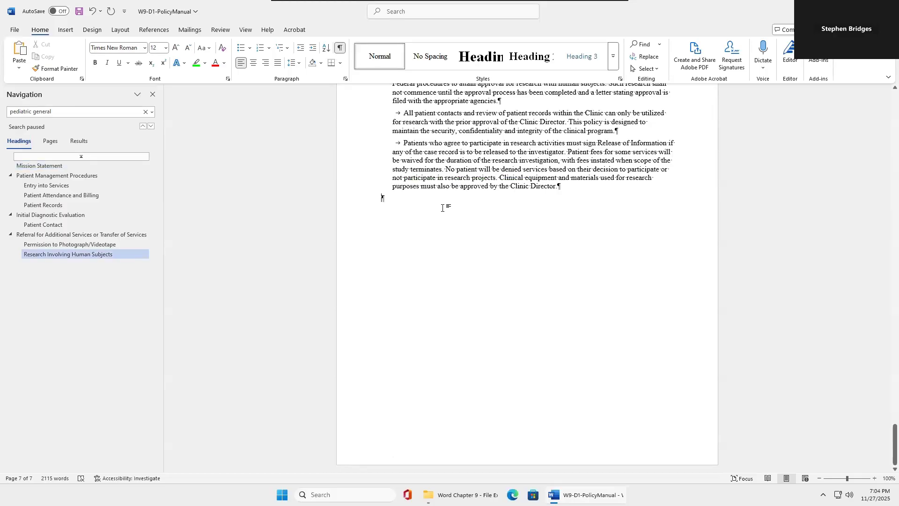
key(Caps_Lock)
text(C)
key(Caps_Lock)
text(heck with)
key(Caps_Lock)
text(F)
key(Caps_Lock)
text(inance)
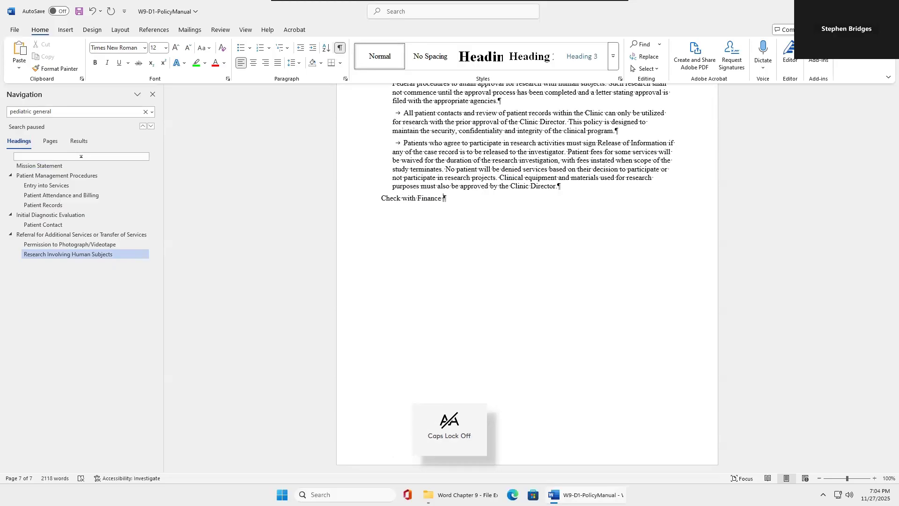
Highlight "Check with Finance" on the last page in yellow.
click(205, 62)
click(200, 98)
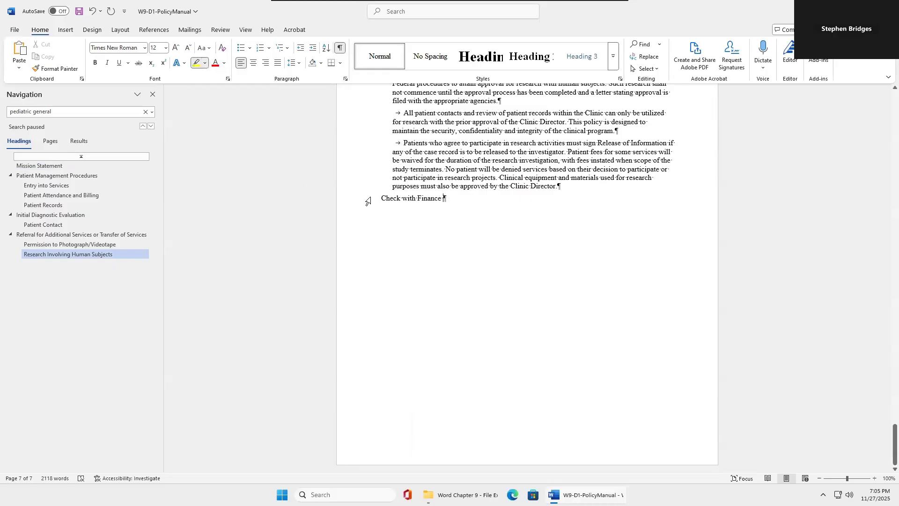
drag(379, 199, 442, 198)
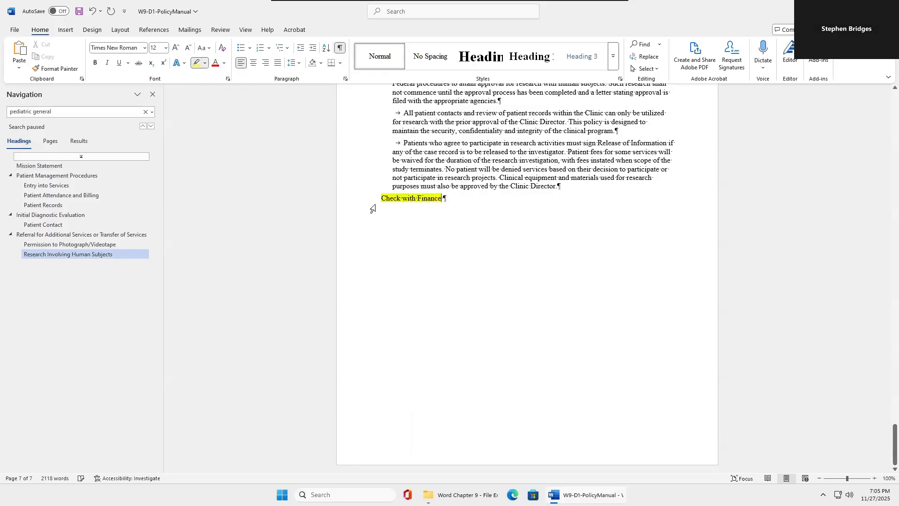
click(193, 63)
key(ctrl+z)
click(451, 199)
drag(448, 199, 375, 197)
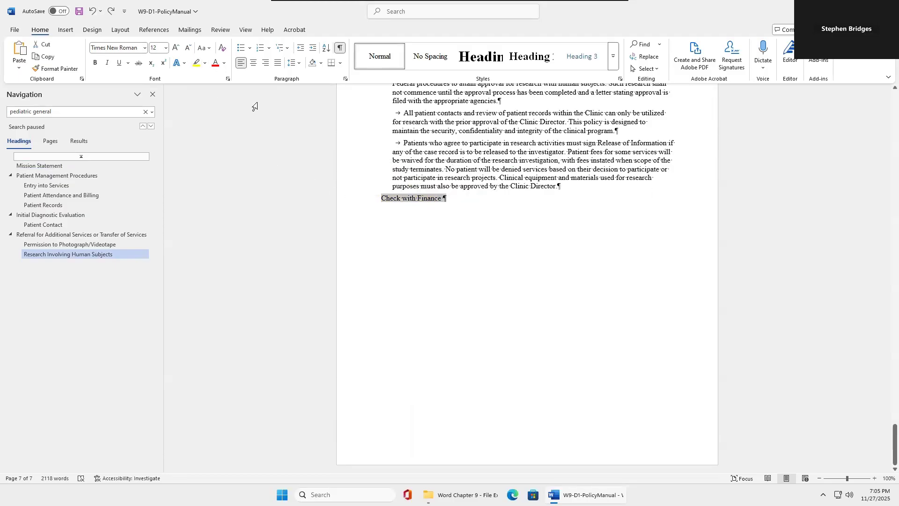
click(197, 63)
key(Left)
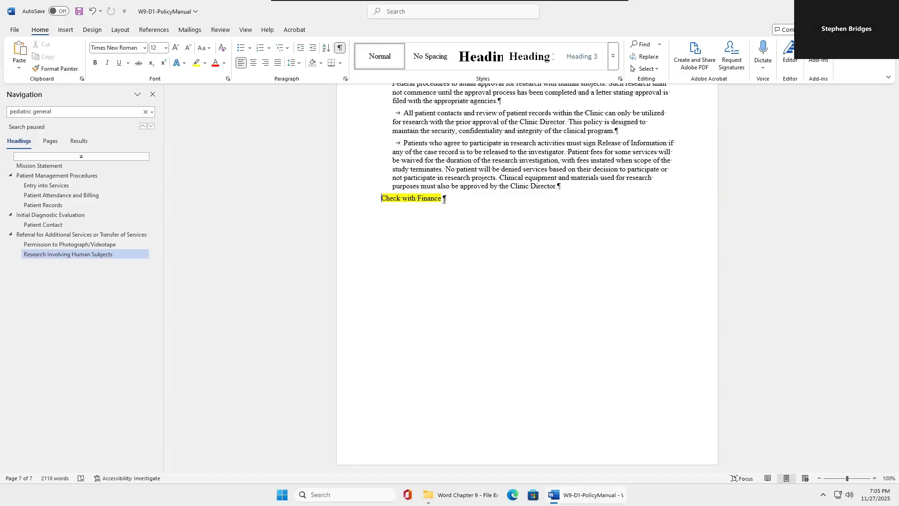
Set the markup color for insertions to Blue in the advanced Track Changes options.
click(216, 30)
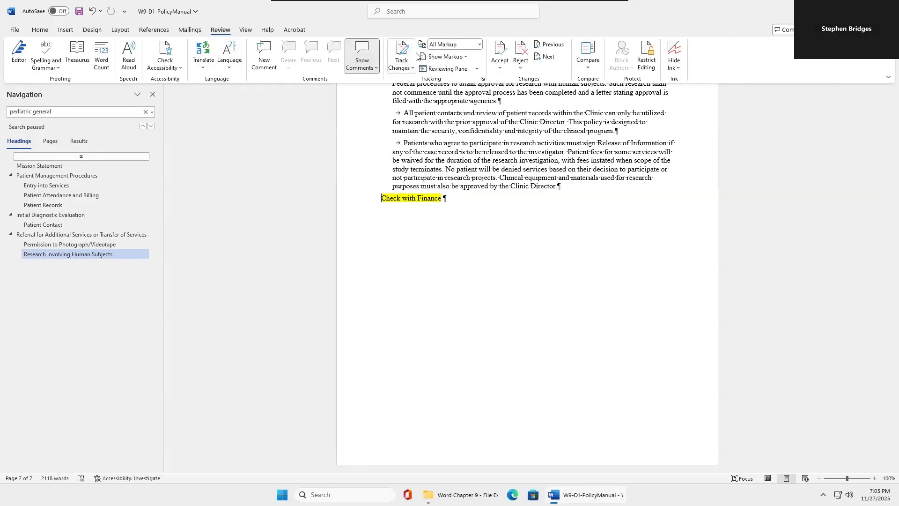
click(482, 79)
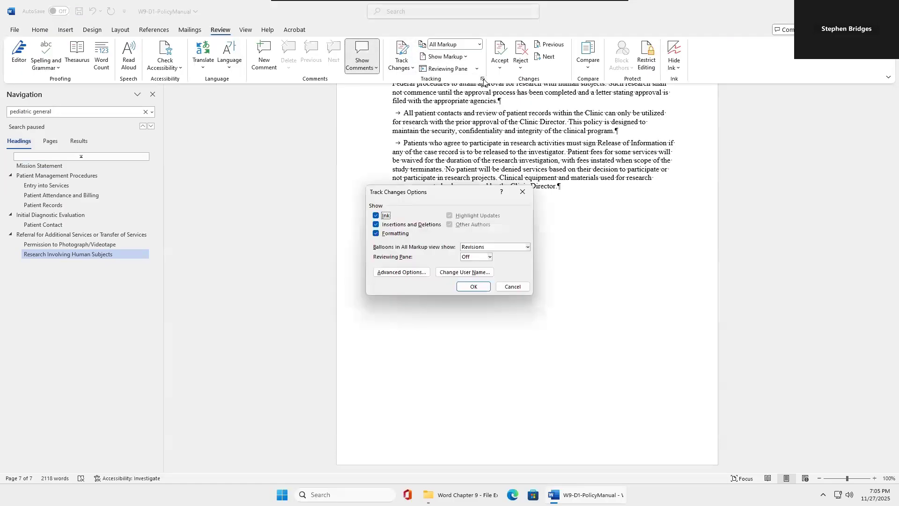
click(396, 272)
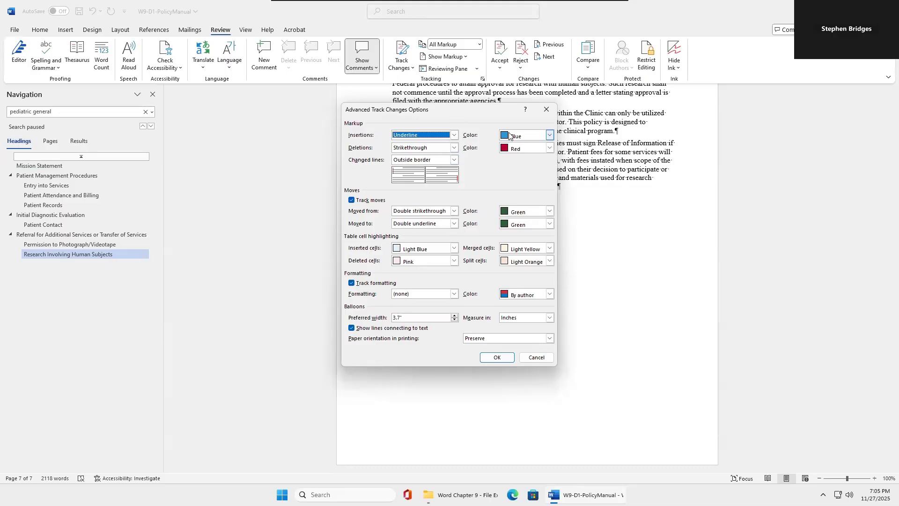
click(550, 135)
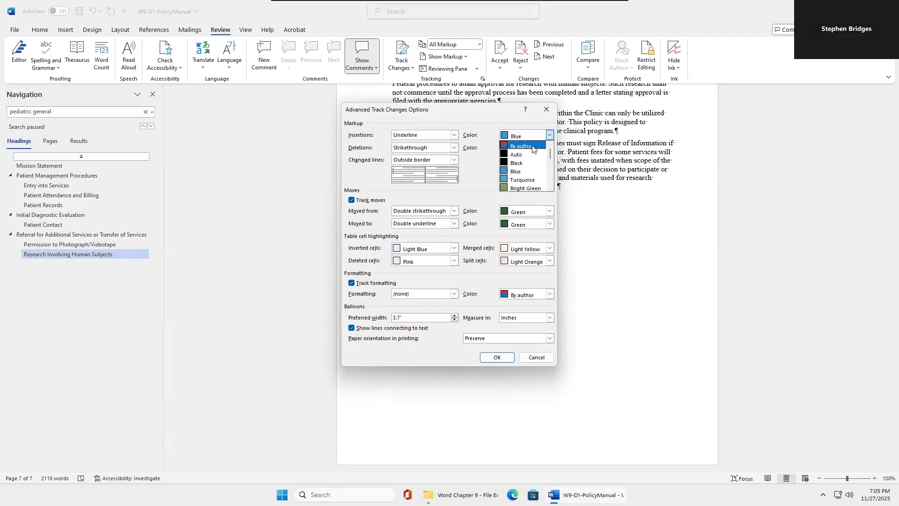
click(533, 147)
click(550, 135)
click(528, 171)
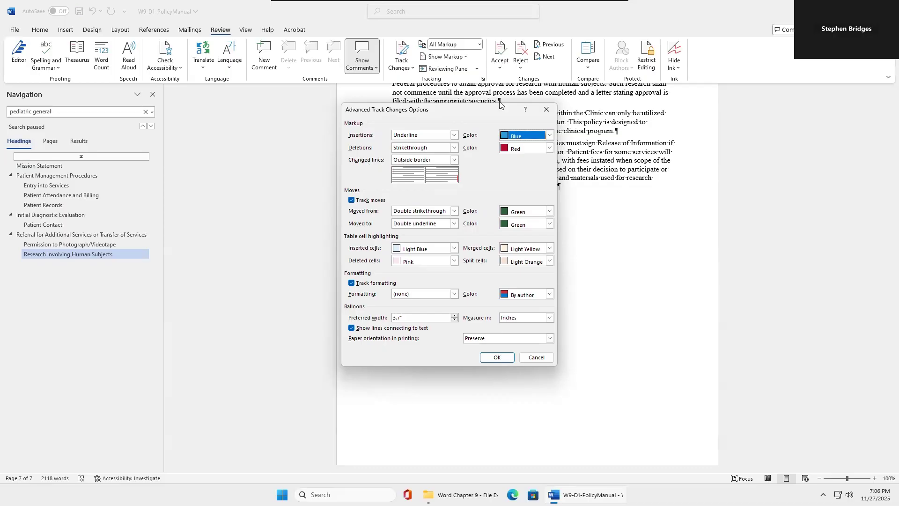
click(487, 358)
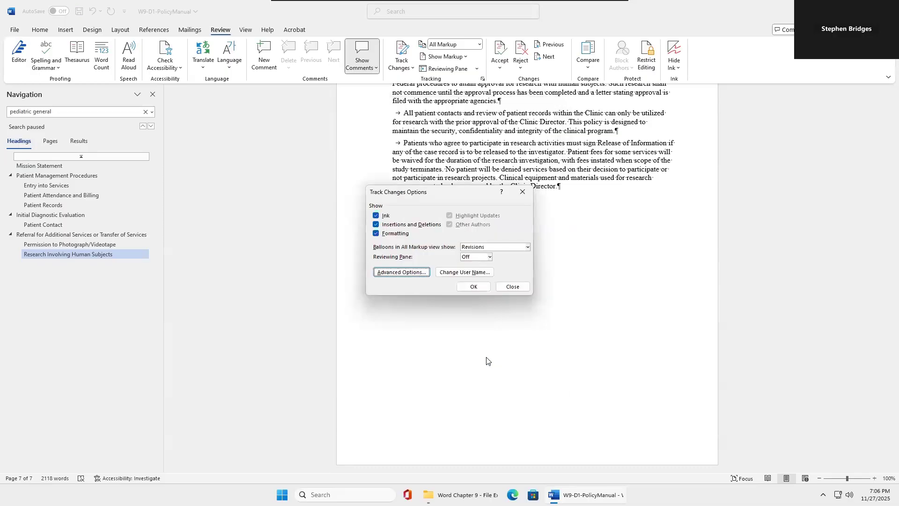
Check the user name and initials used for tracked changes, then accept the Track Changes options.
click(454, 272)
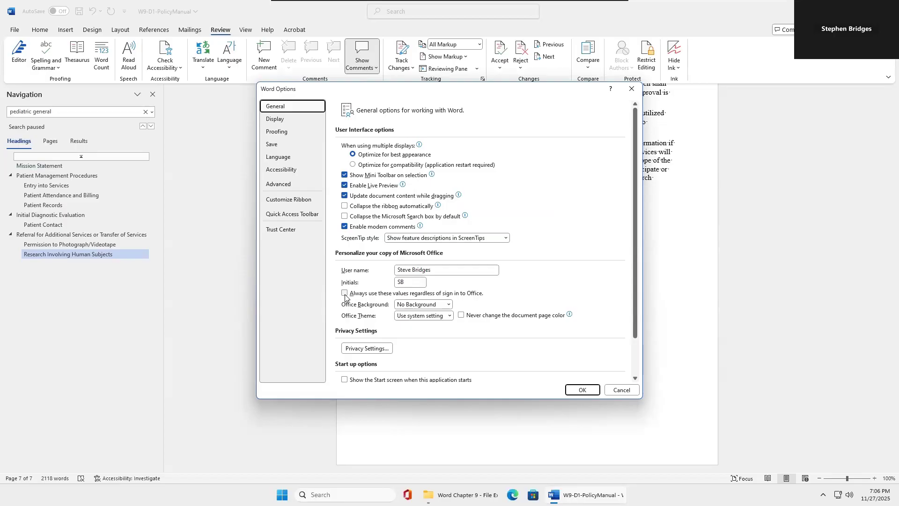
click(578, 393)
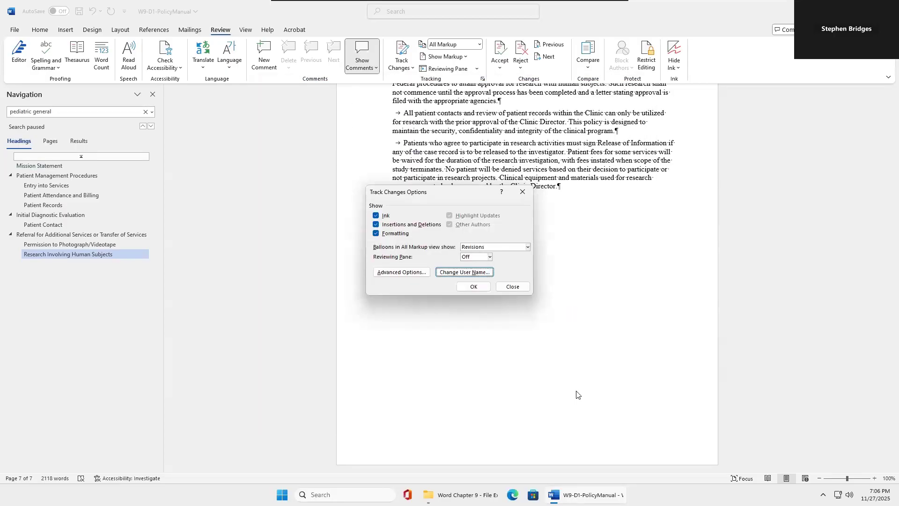
click(473, 286)
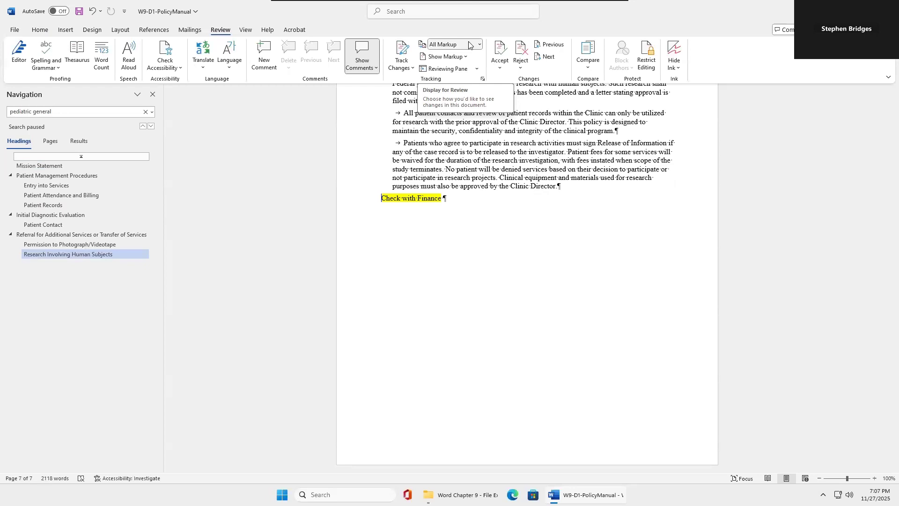
Turn on Track Changes and check the balloon display setting for revisions.
click(408, 50)
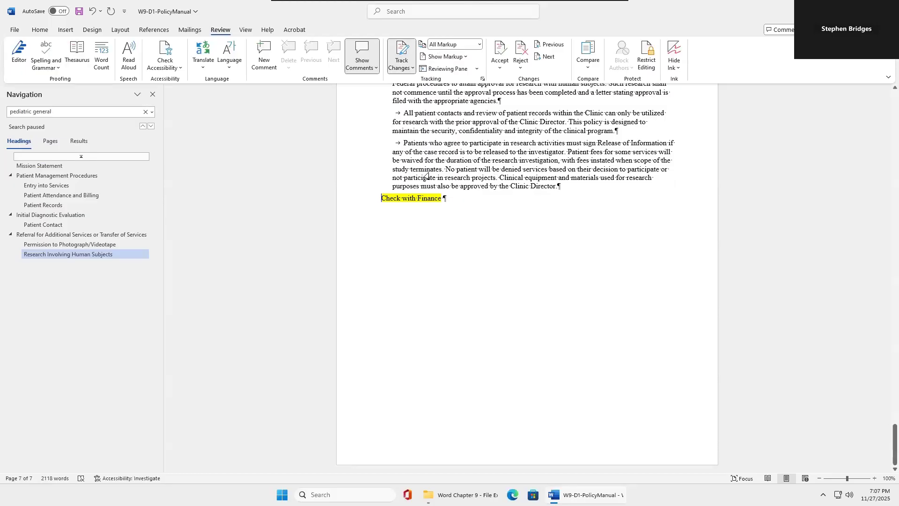
click(470, 59)
mouse_move(468, 95)
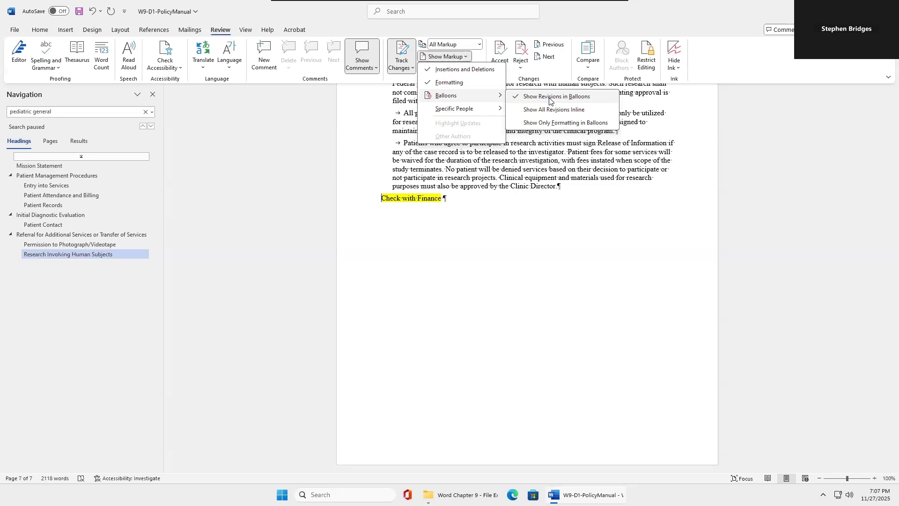
click(490, 224)
scroll(490, 224, up, 15)
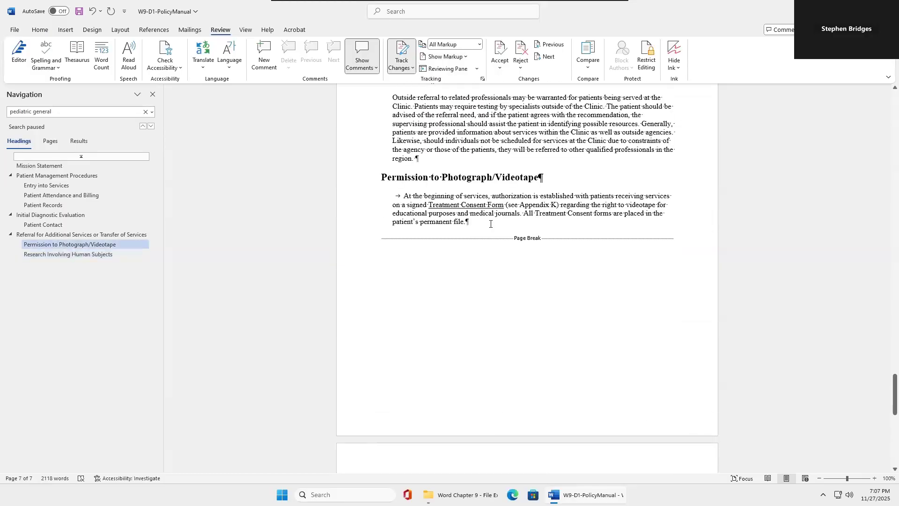
Add the comment "Indent to match other paragraphs" to the word "Referral" starting the second paragraph under Entry into Services.
scroll(490, 223, up, 15)
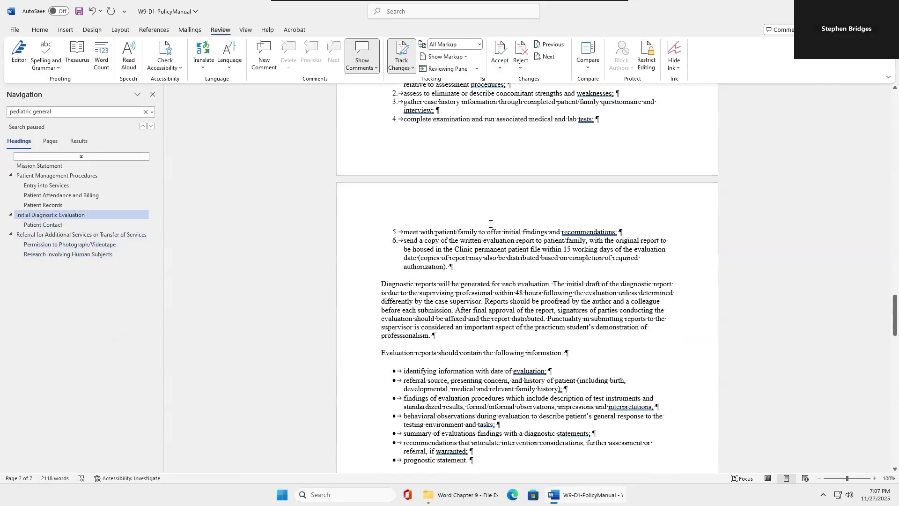
scroll(490, 223, up, 4)
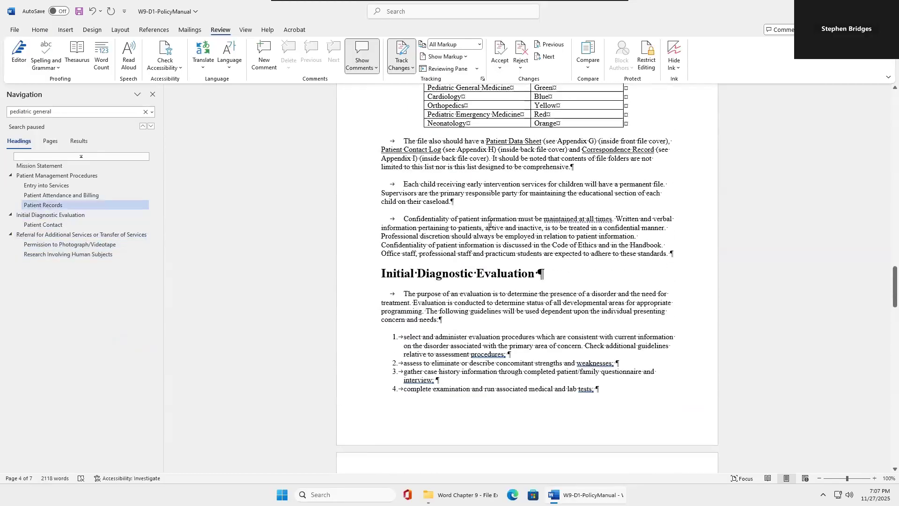
scroll(490, 224, up, 15)
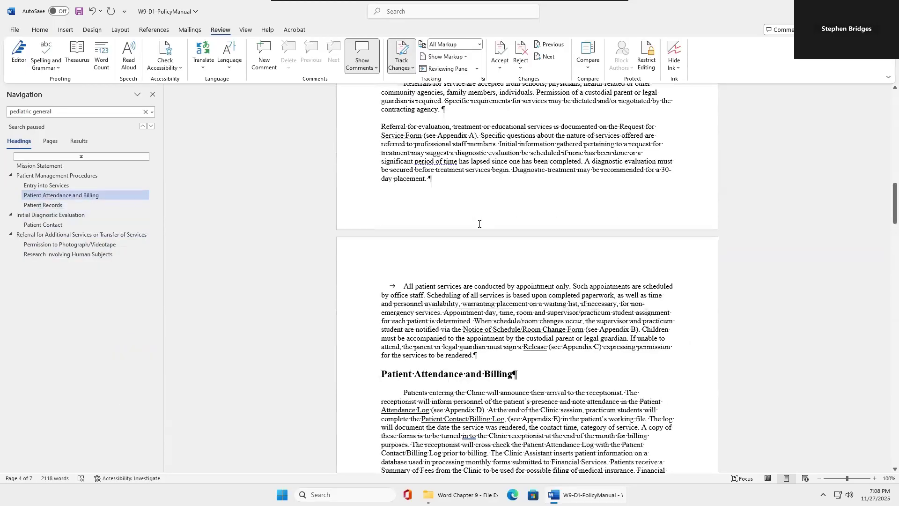
scroll(480, 224, up, 8)
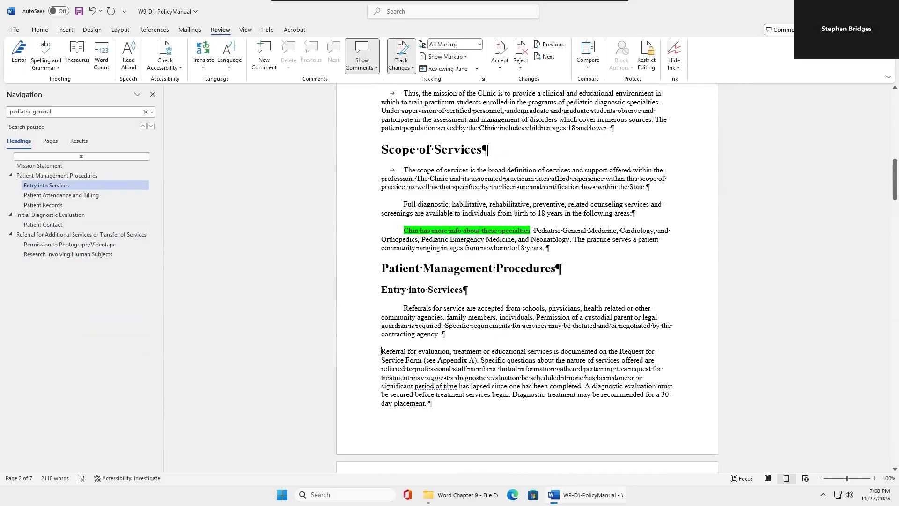
drag(405, 351, 379, 354)
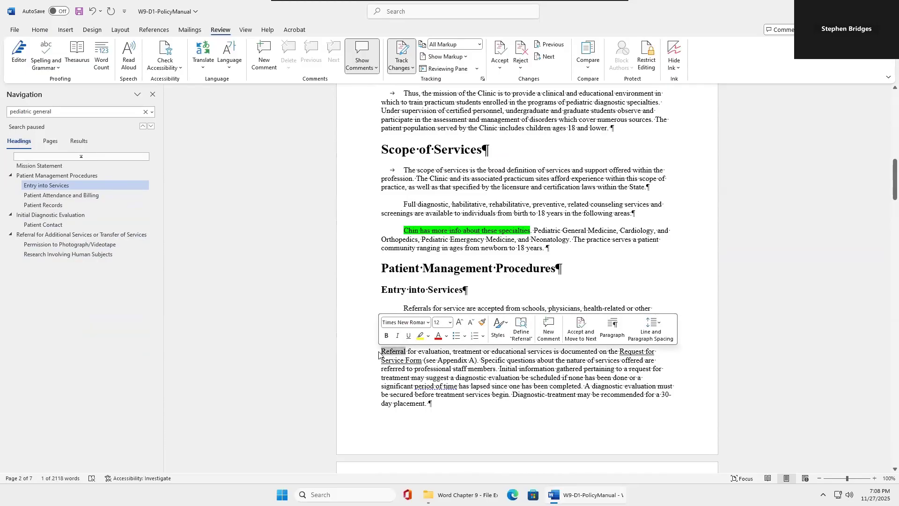
click(274, 52)
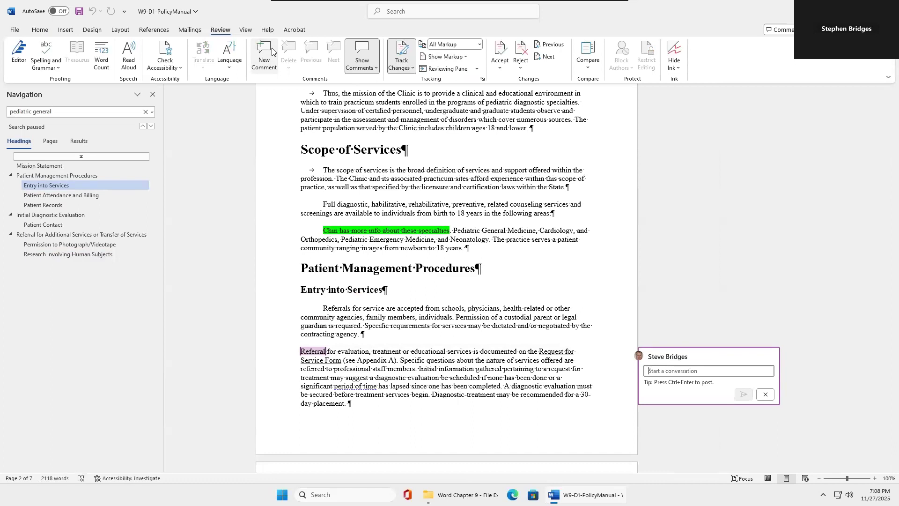
key(Caps_Lock)
text(Indent to mat)
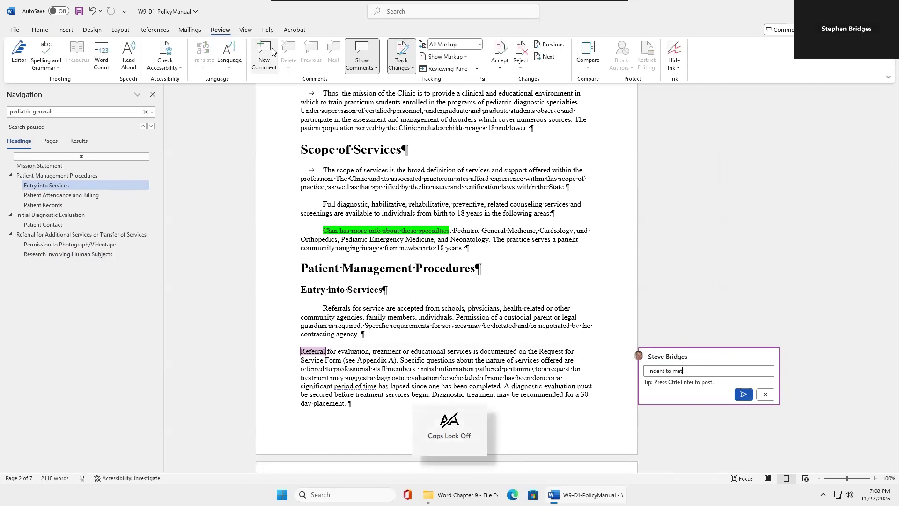
text(ch other paragraphs)
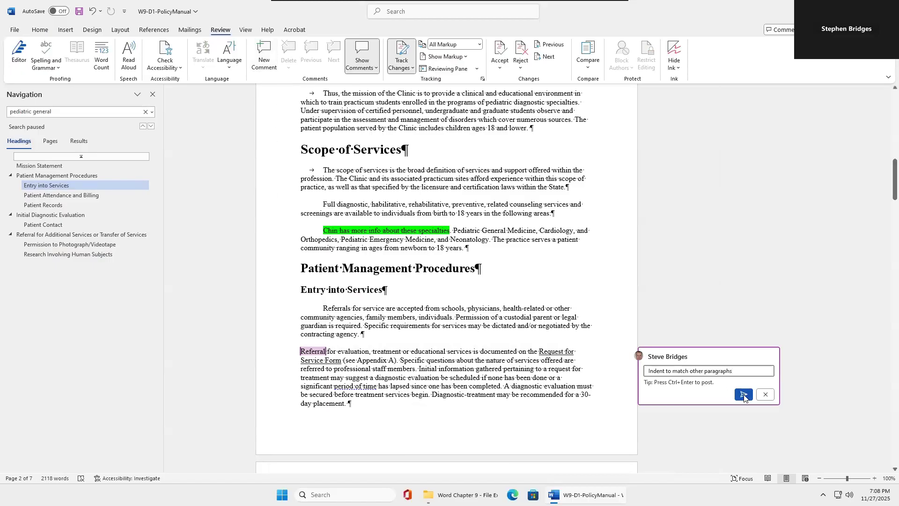
click(744, 396)
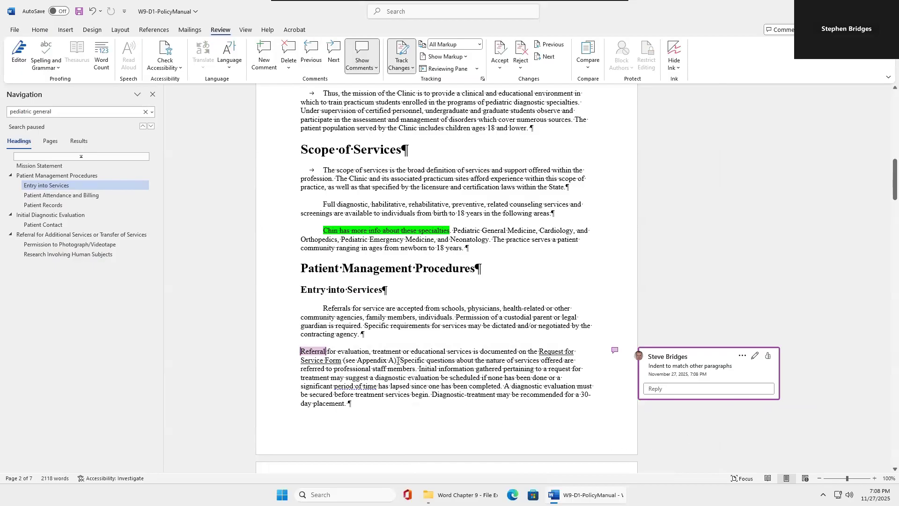
Replace "(see Appendix A)." after Request for Service Form with a period as a tracked change and check the markup display options.
mouse_move(397, 359)
mouse_down()
mouse_move(326, 359)
mouse_move(343, 360)
mouse_up()
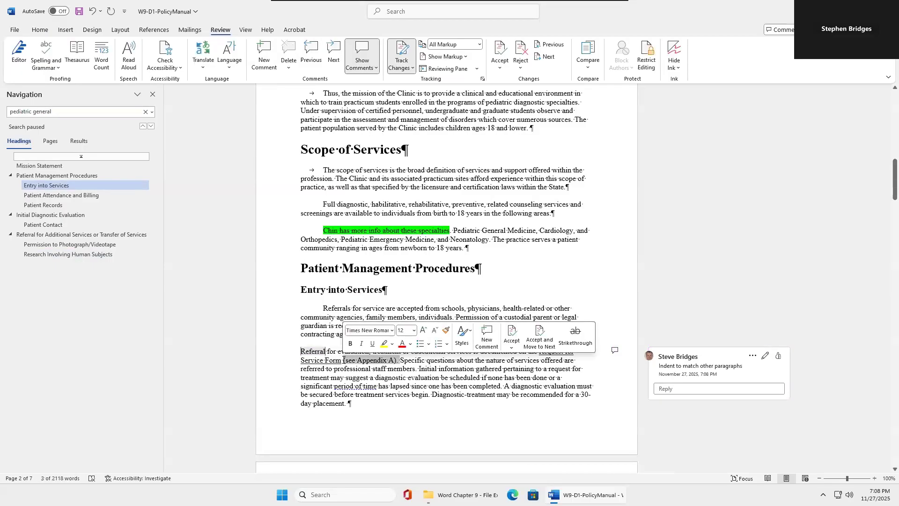
key(Delete)
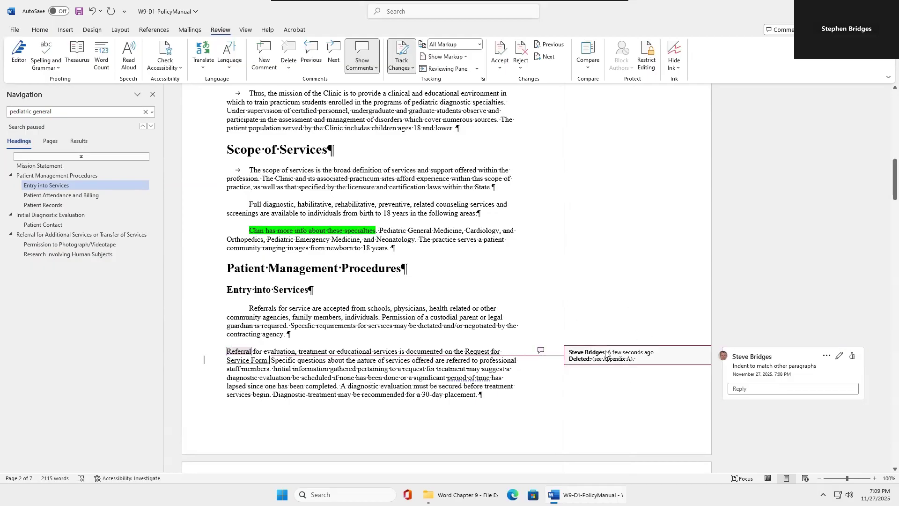
click(443, 56)
click(443, 57)
mouse_move(591, 356)
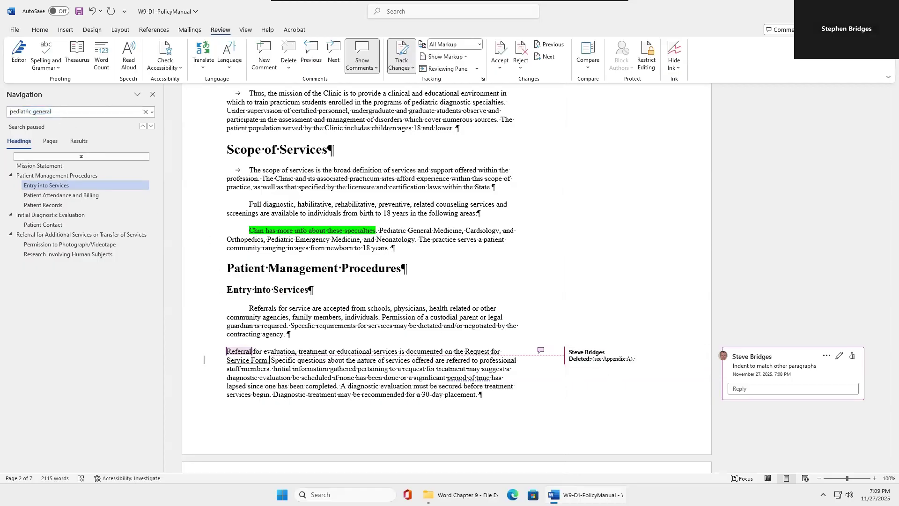
Search the document for "see" and replace "(see Appendix B)." after Notice of Schedule/Room Change Form with a period.
drag(50, 110, 6, 113)
text(see)
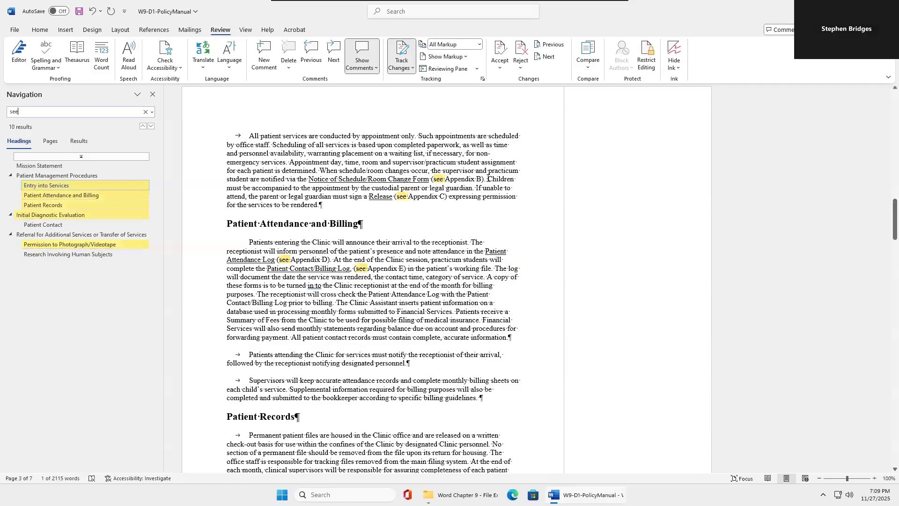
drag(486, 179, 433, 180)
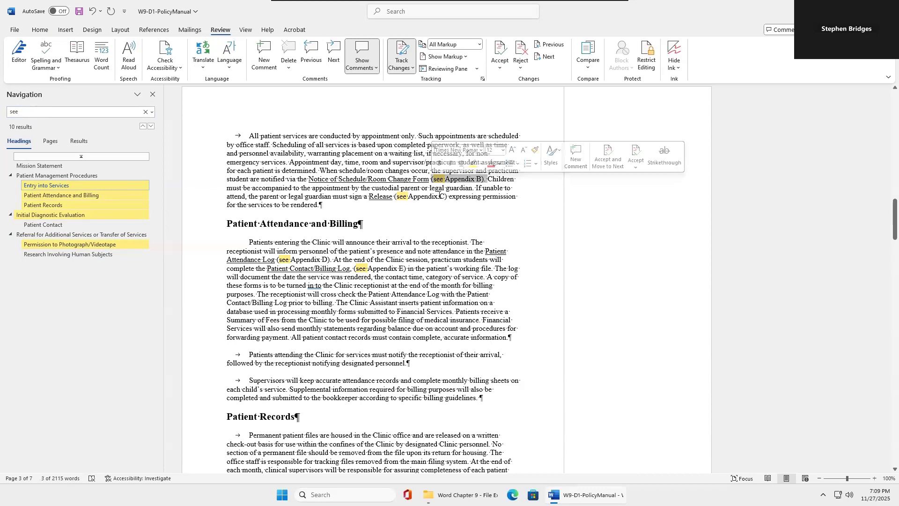
key(Delete)
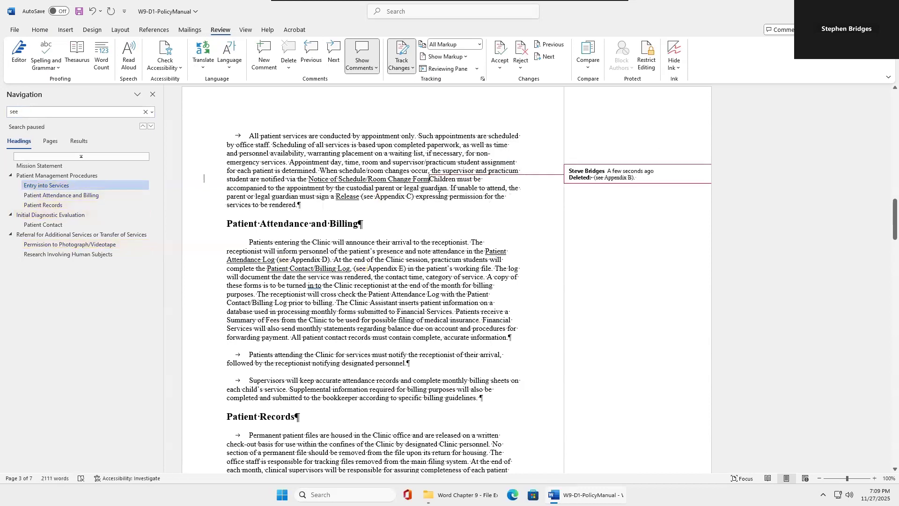
text(.)
Delete "(see Appendix C)" after Release at the next "see" match and advance to the following match.
click(151, 126)
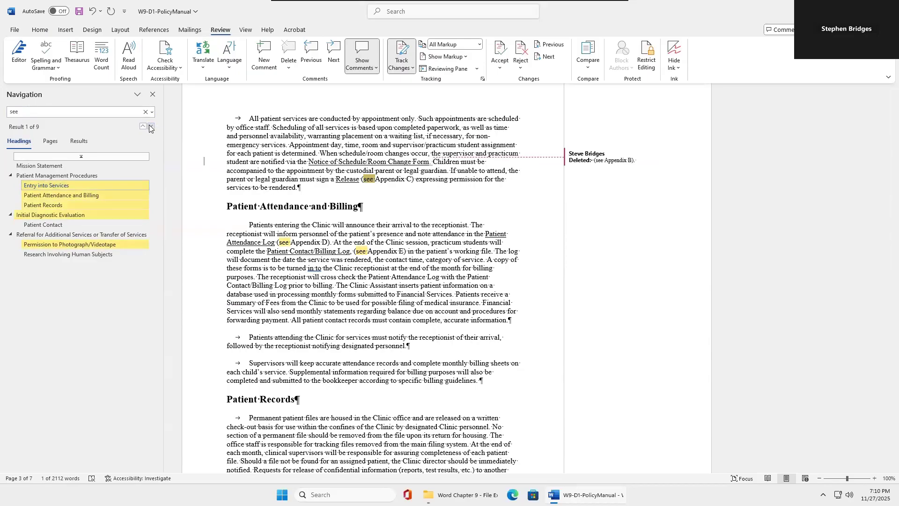
drag(412, 180, 366, 182)
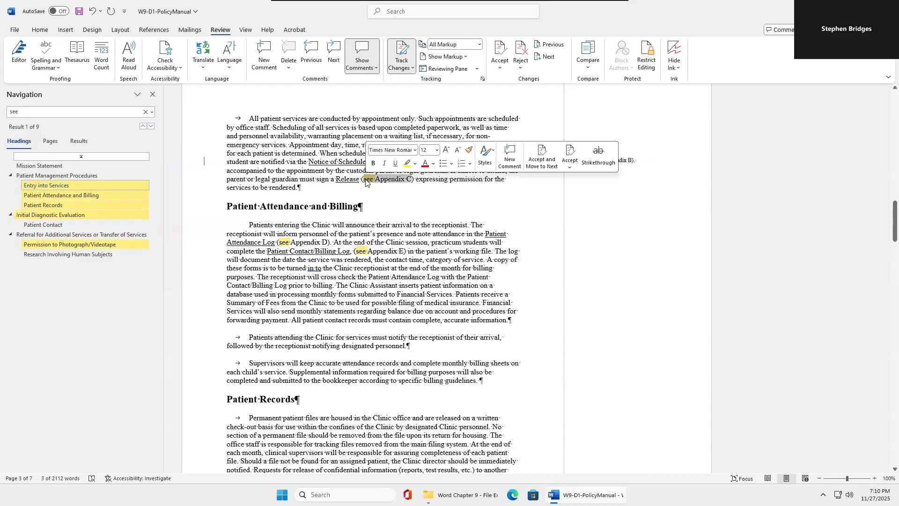
key(Delete)
key(BackSpace)
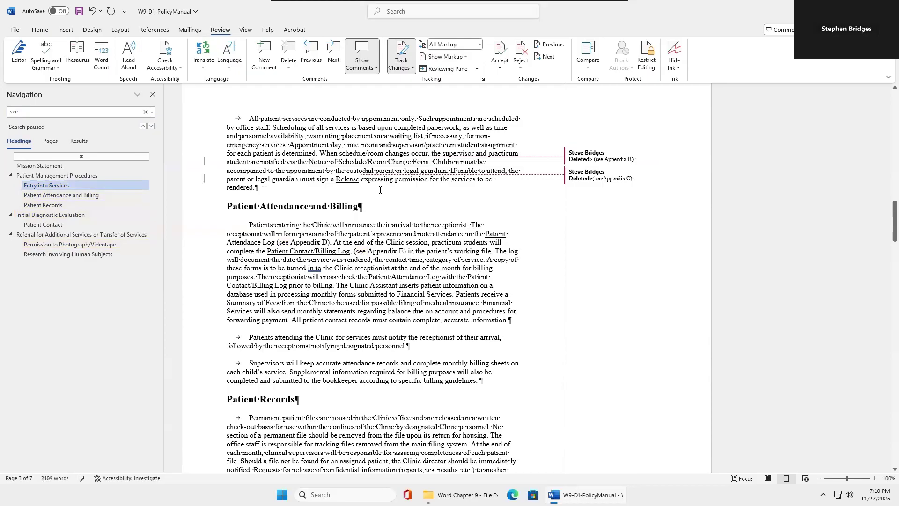
click(151, 125)
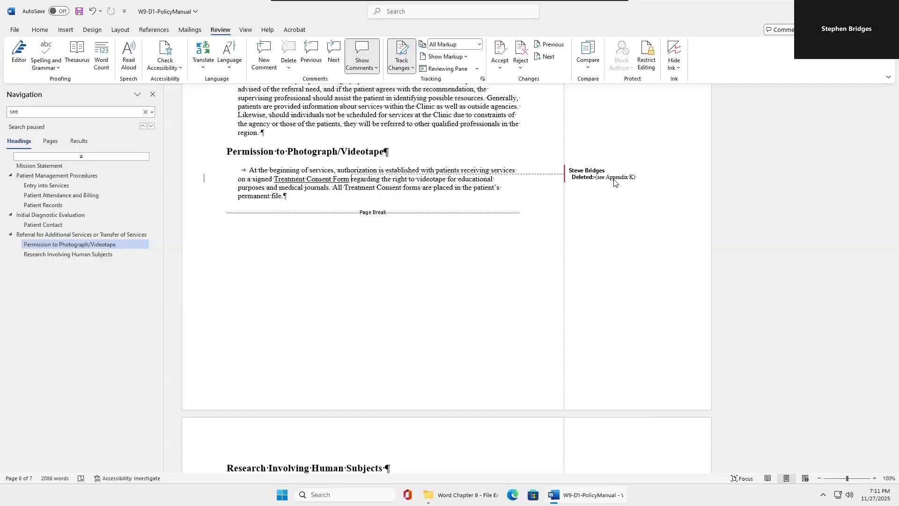
Search for "patient management pro" and insert a new paragraph in Normal style at 12 pt below the Patient Management Procedures heading.
key(Num_Lock)
click(70, 114)
text(patient man)
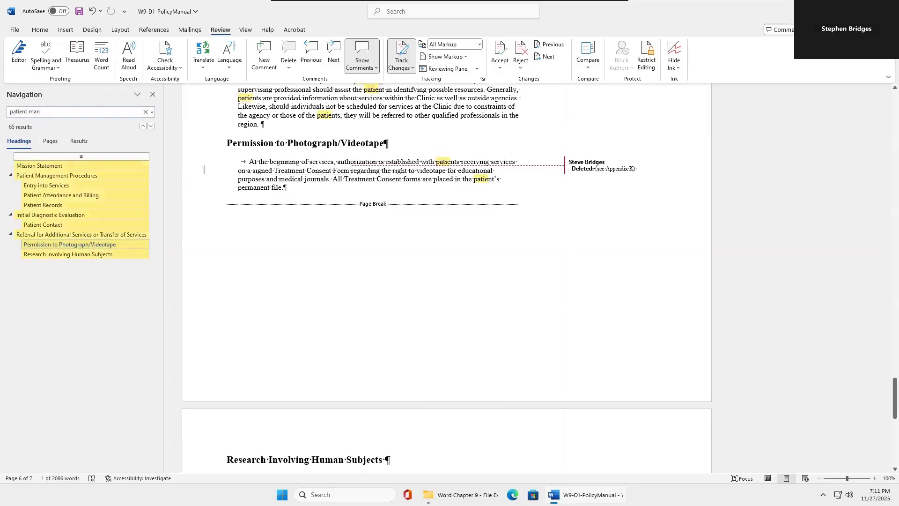
text(agement pro)
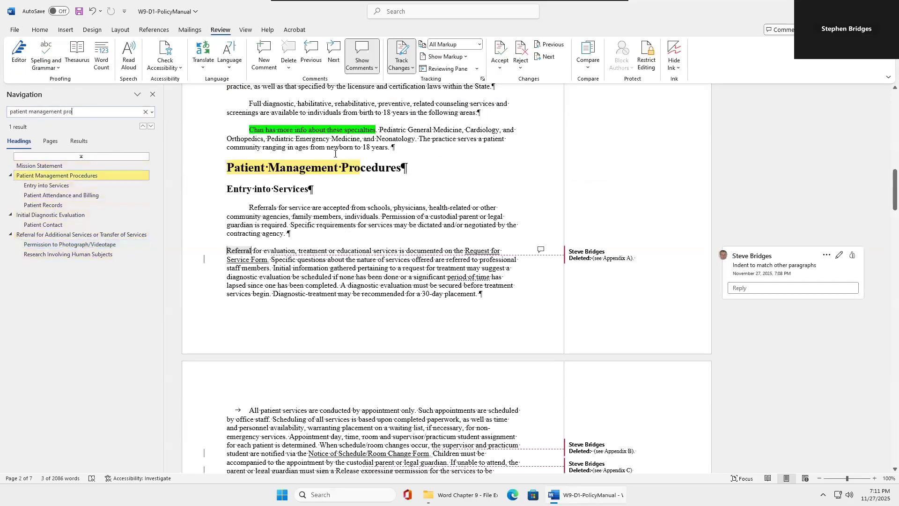
click(405, 168)
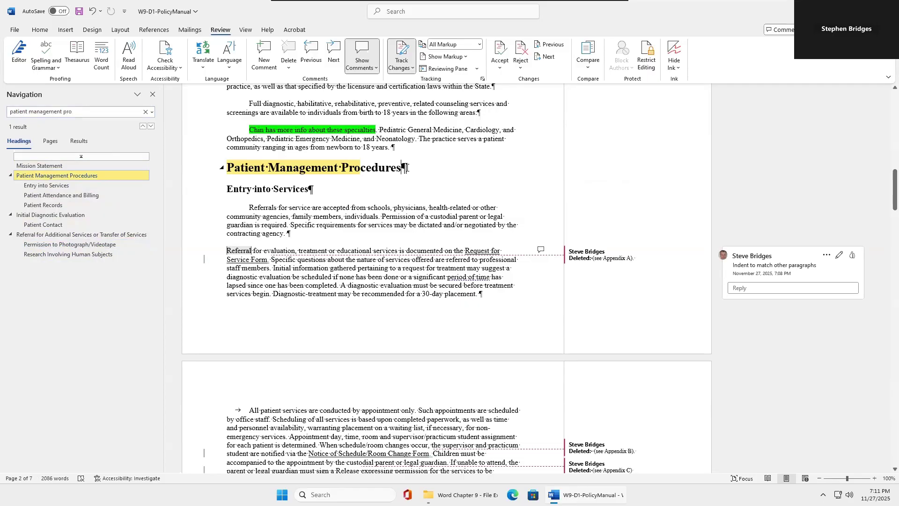
key(Return)
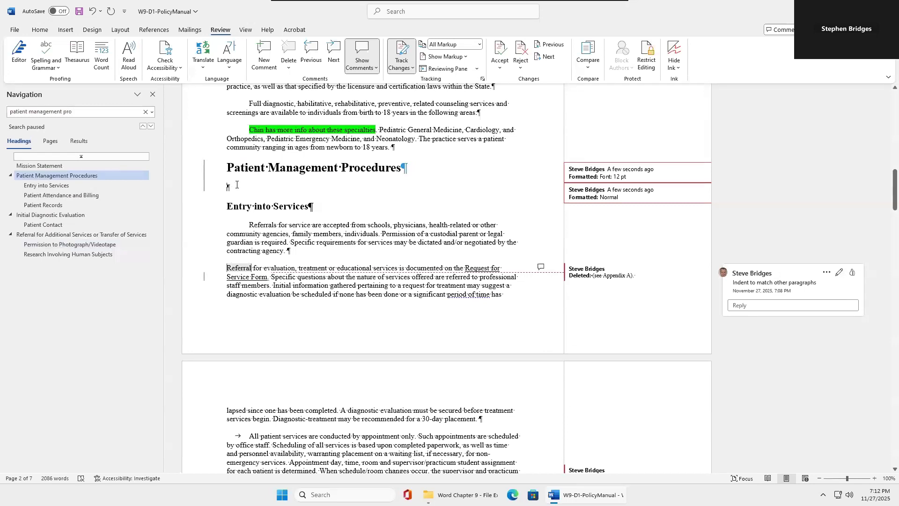
Enter the indented text "It is important that standard management procedures be used to maintain the standards of treatment that each patient deserves. These procedures will be described in the following pages.".
key(Tab)
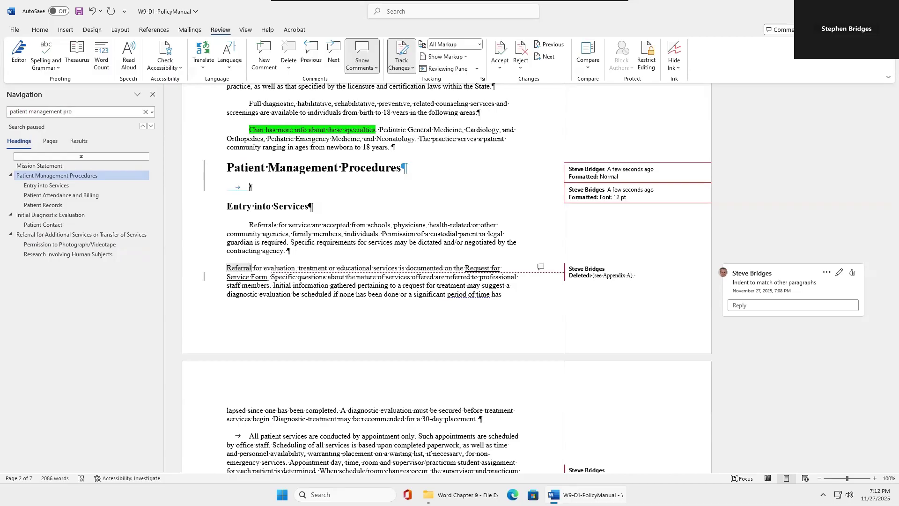
key(Caps_Lock)
text(It is)
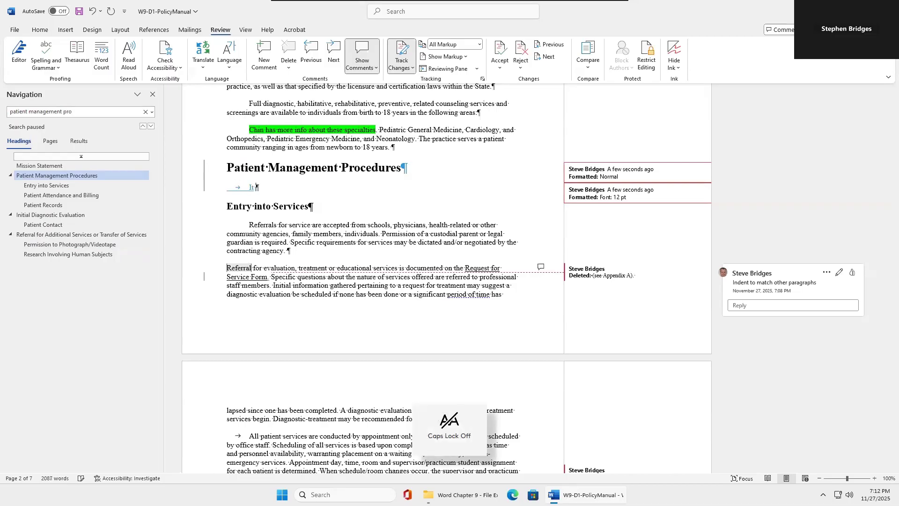
text( important that standard management procedures be used to maintain the standards of)
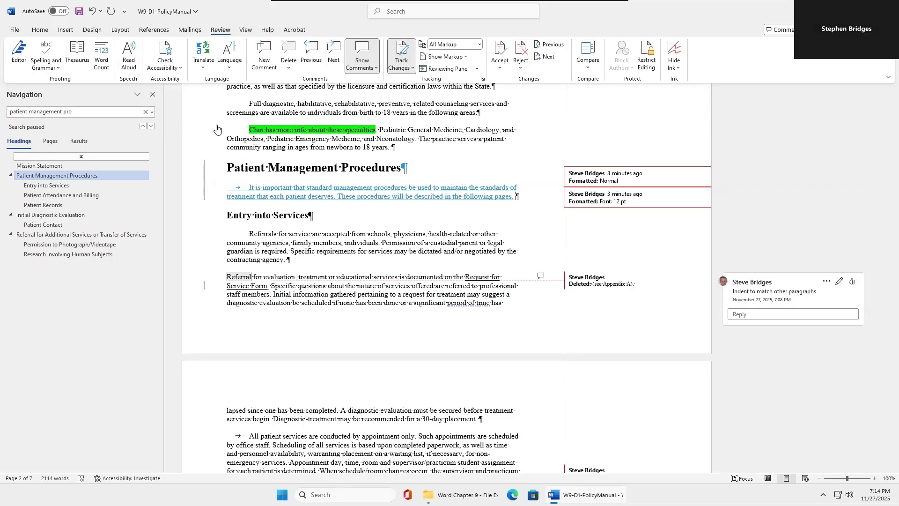
Save the policy manual and close the Navigation pane.
key(Num_Lock)
click(79, 12)
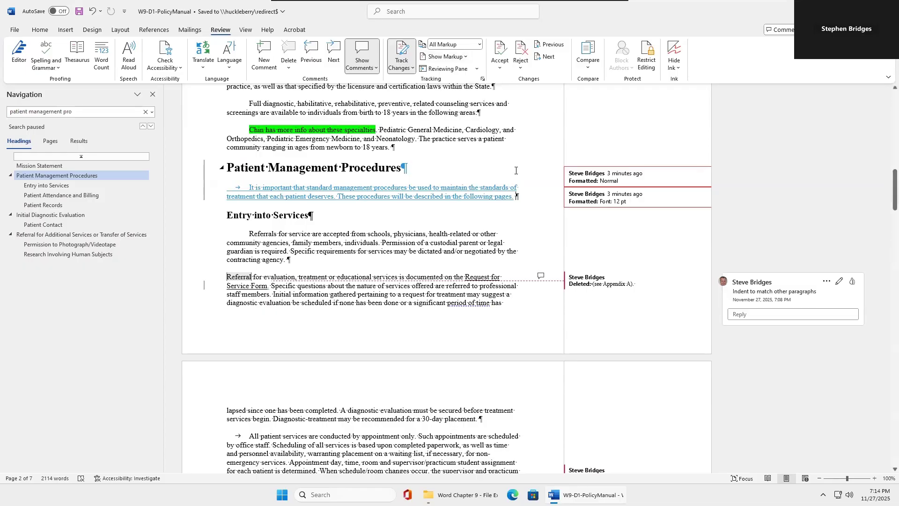
click(153, 94)
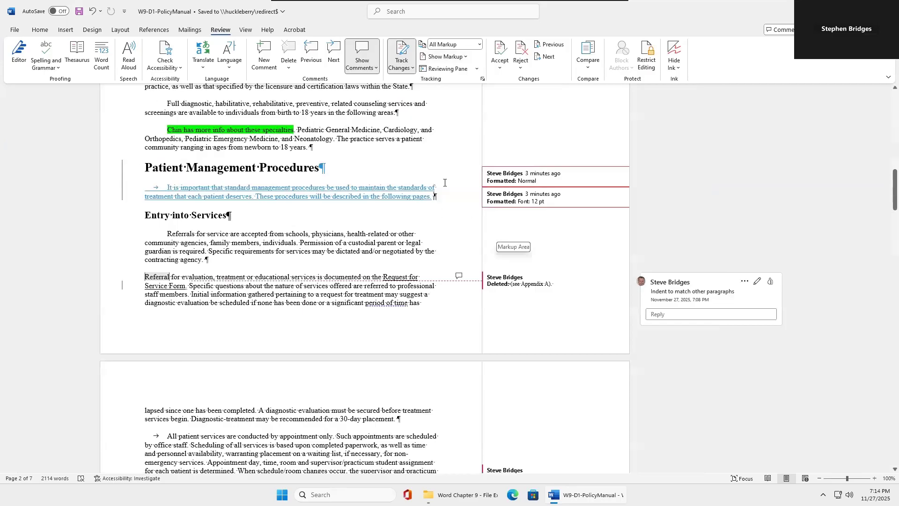
View the document as Original without the tracked edits and return the display to All Markup.
click(477, 45)
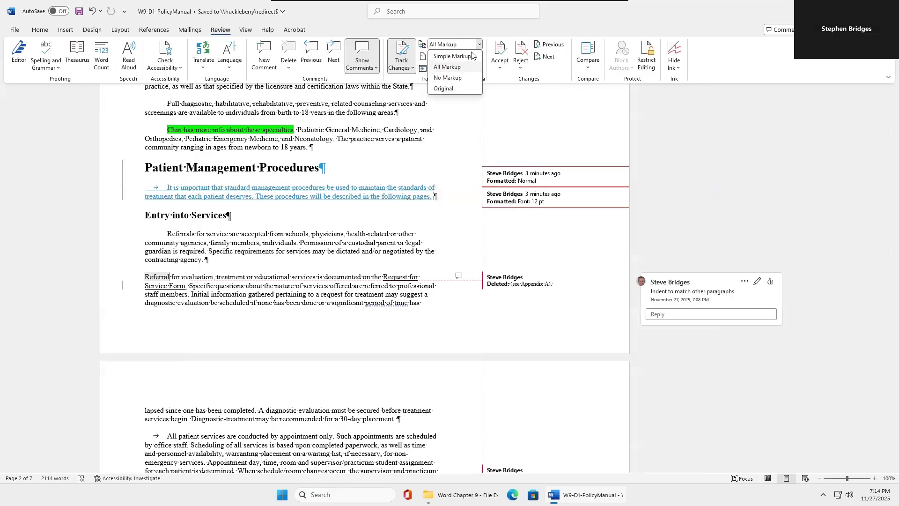
click(462, 89)
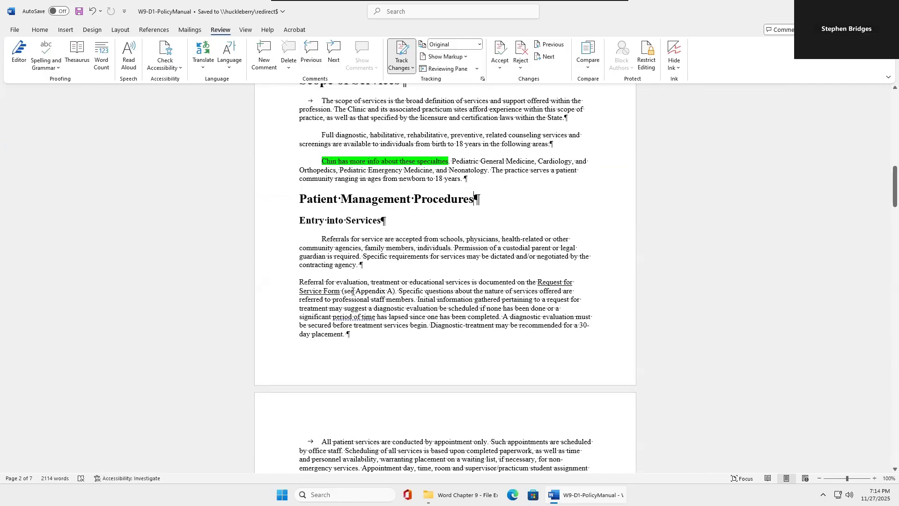
click(401, 52)
click(478, 44)
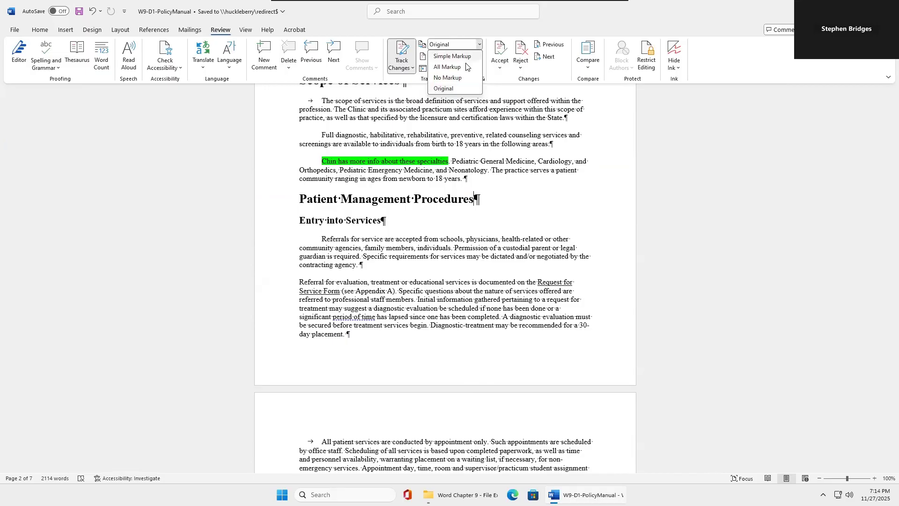
click(466, 67)
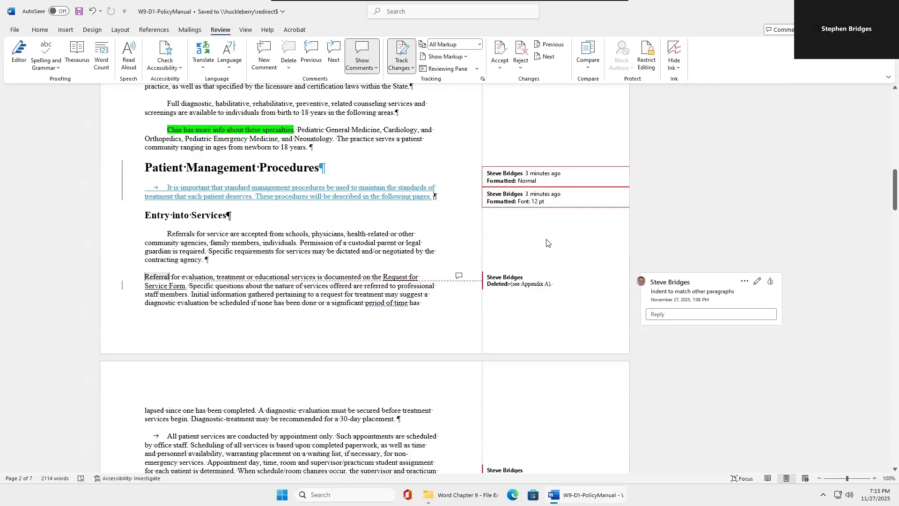
View the document in Simple Markup and reveal the tracked changes again from the change bar beside Patient Management Procedures.
click(473, 46)
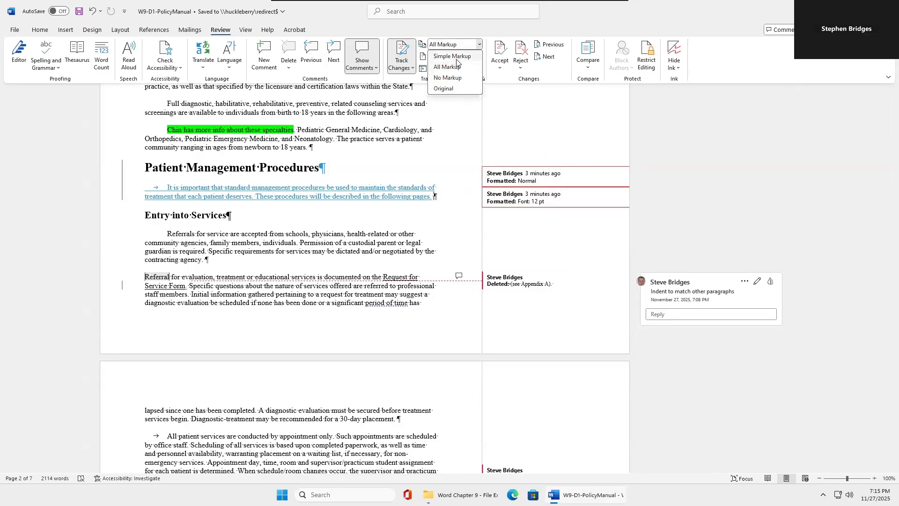
click(455, 57)
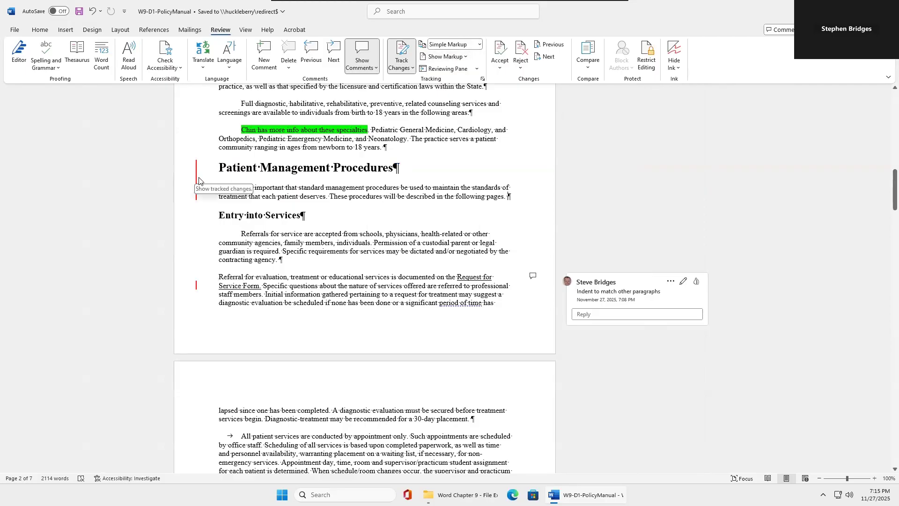
click(199, 180)
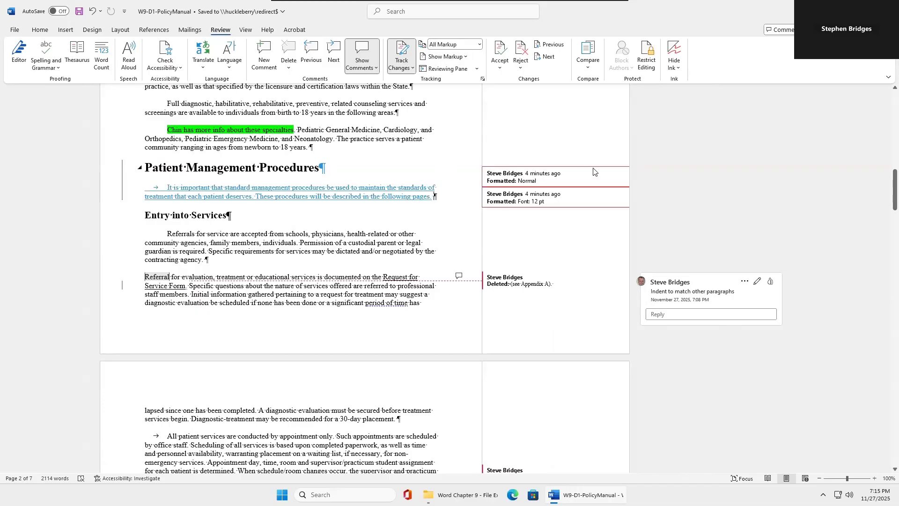
View the document in Simple Markup and No Markup, and return the display to All Markup.
click(479, 44)
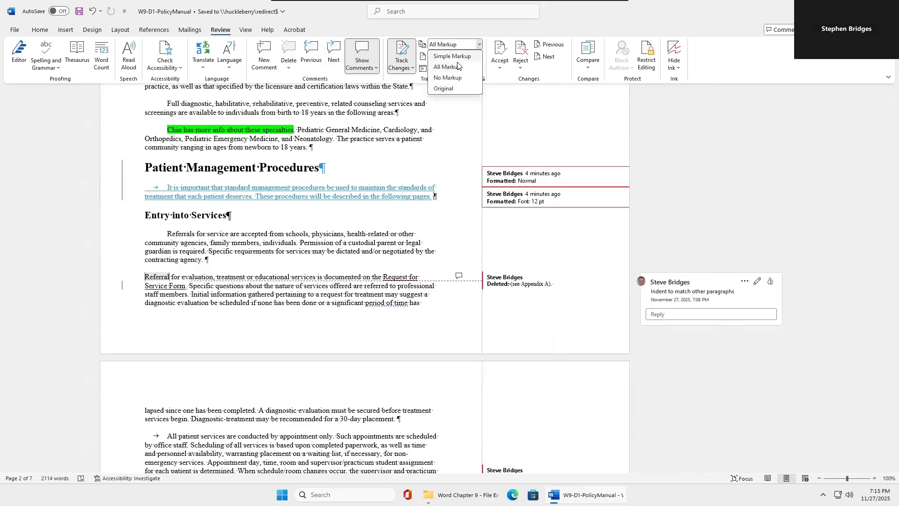
click(456, 56)
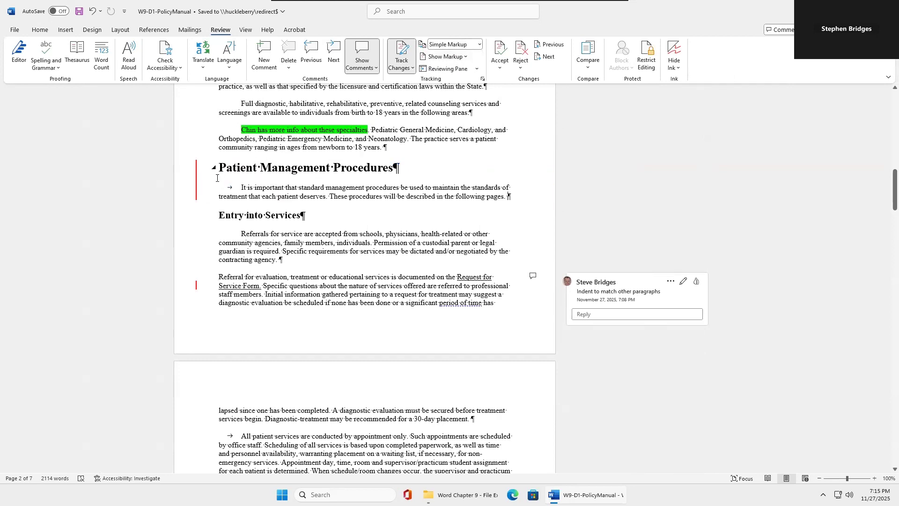
click(456, 60)
click(480, 44)
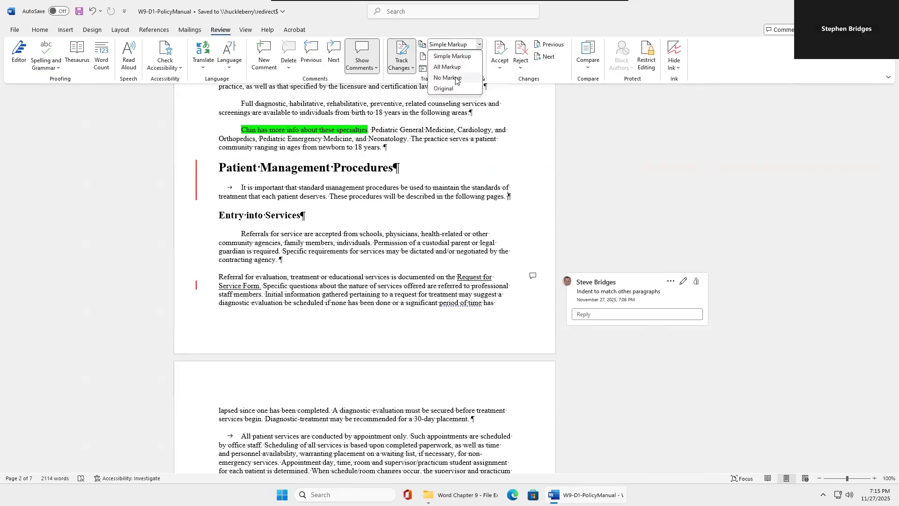
click(447, 78)
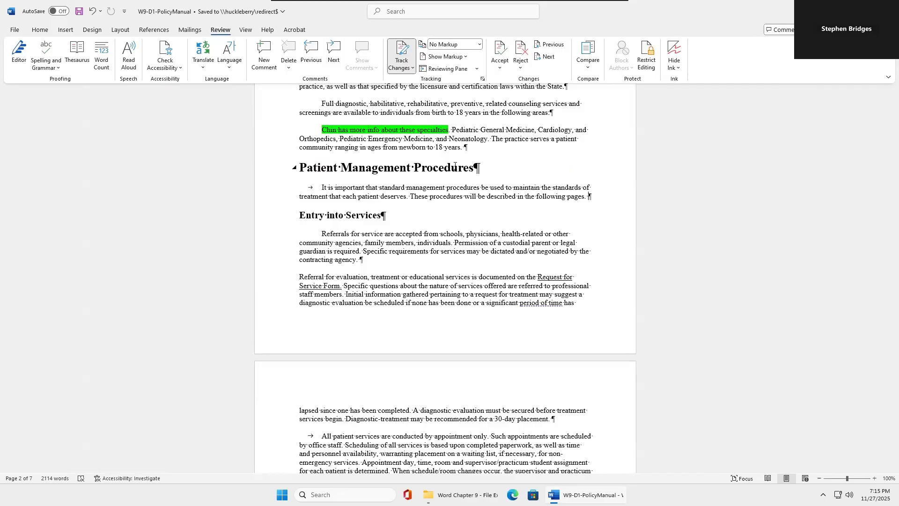
click(467, 46)
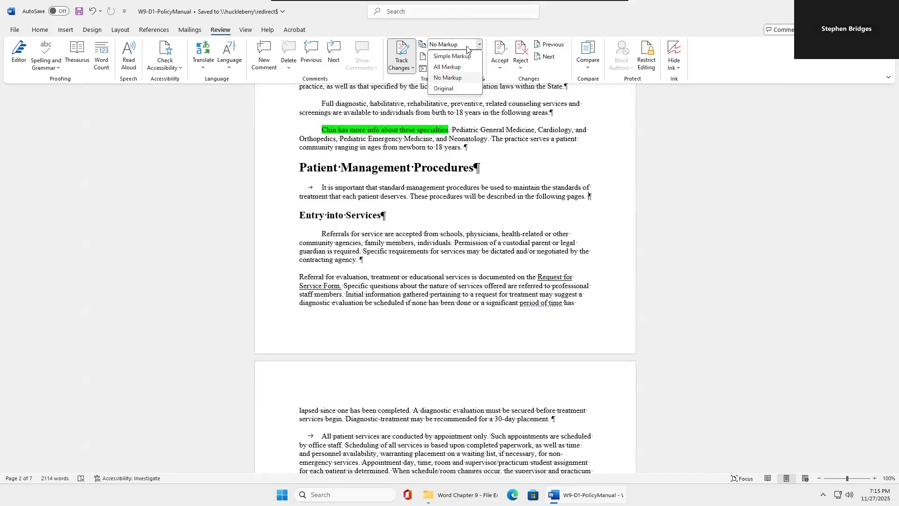
click(461, 67)
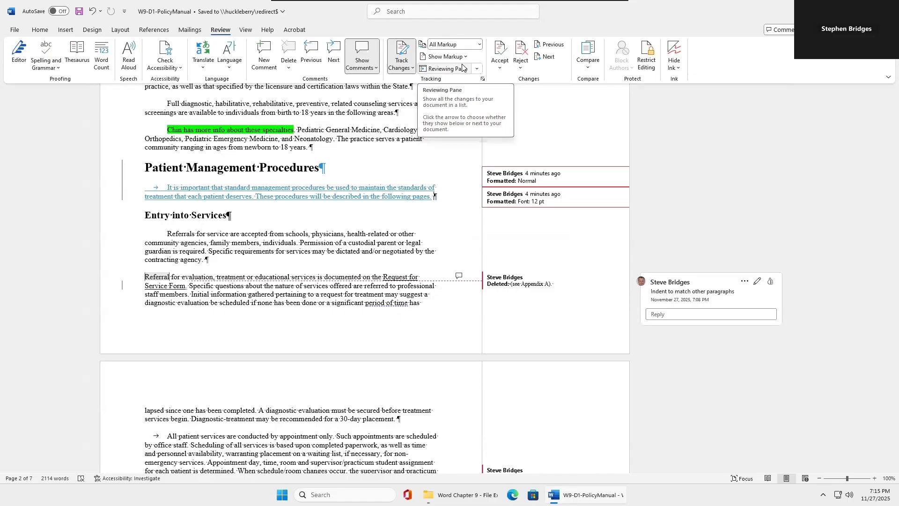
Starting from the Mission Statement heading, find the first tracked change and accept the inserted paragraph and its formatting under Patient Management Procedures.
scroll(405, 111, up, 5)
scroll(405, 112, up, 15)
scroll(405, 110, down, 5)
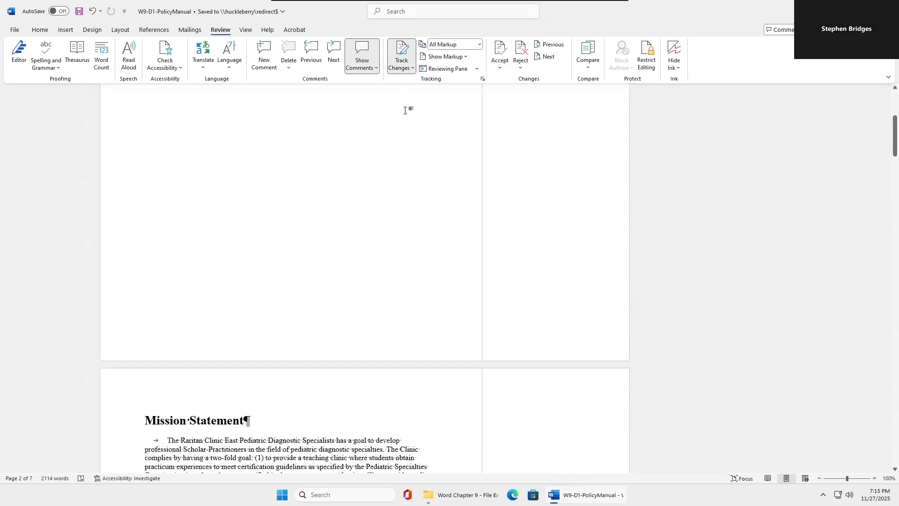
scroll(406, 111, down, 6)
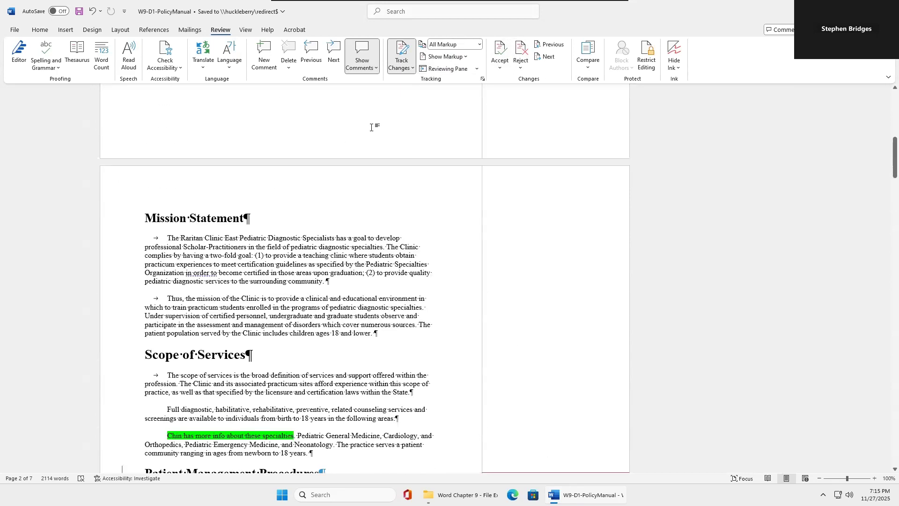
click(143, 216)
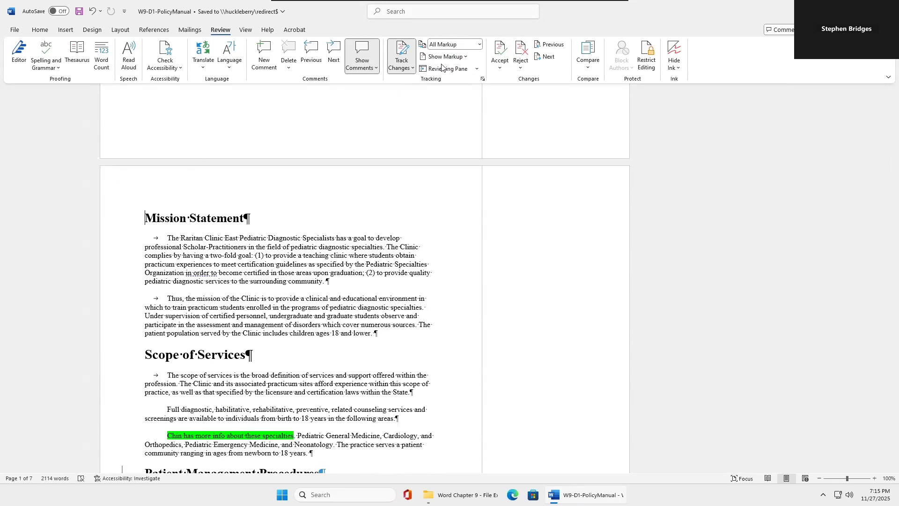
click(543, 57)
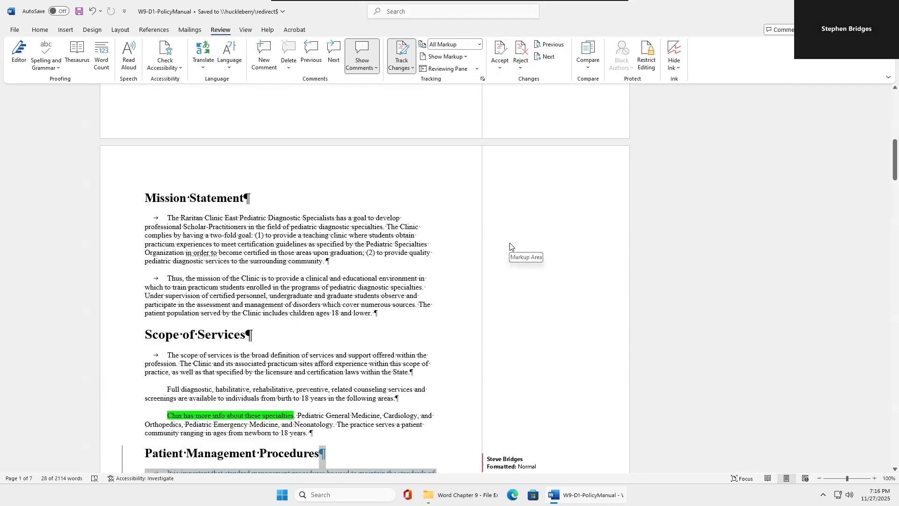
scroll(510, 247, down, 5)
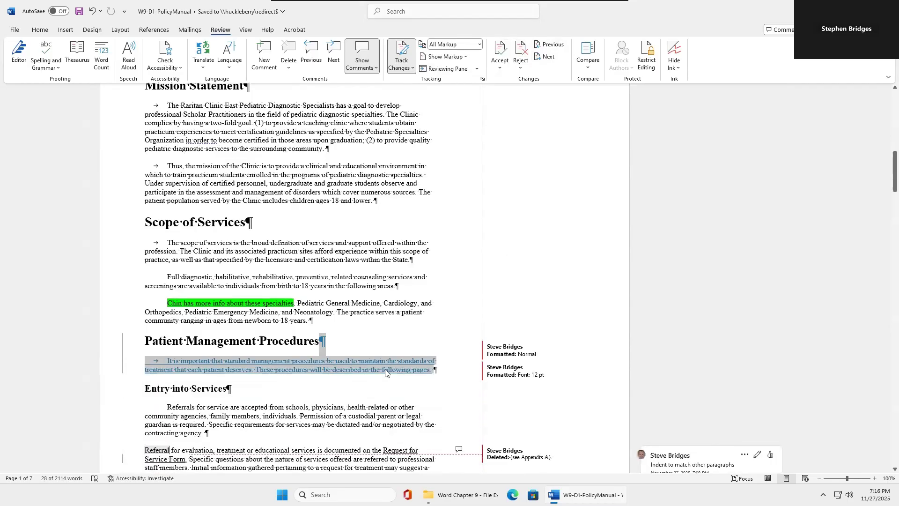
mouse_move(387, 373)
click(503, 48)
click(503, 48)
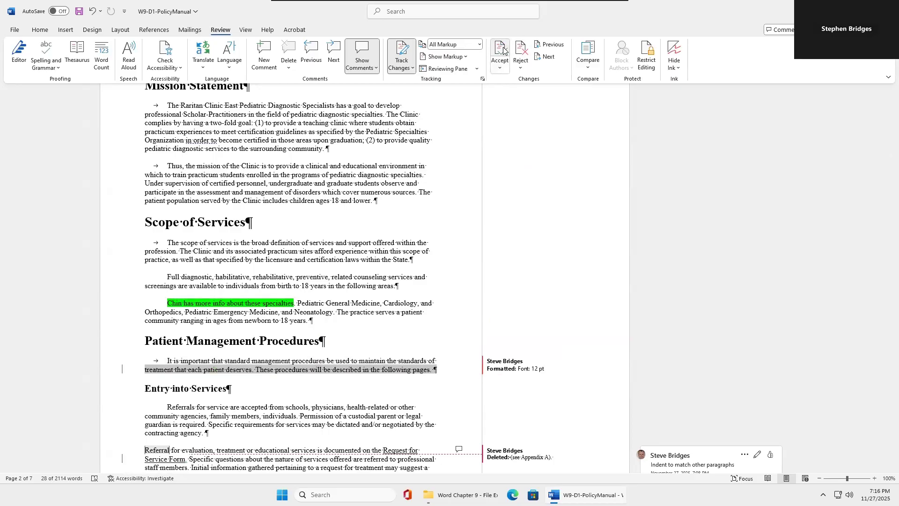
click(503, 49)
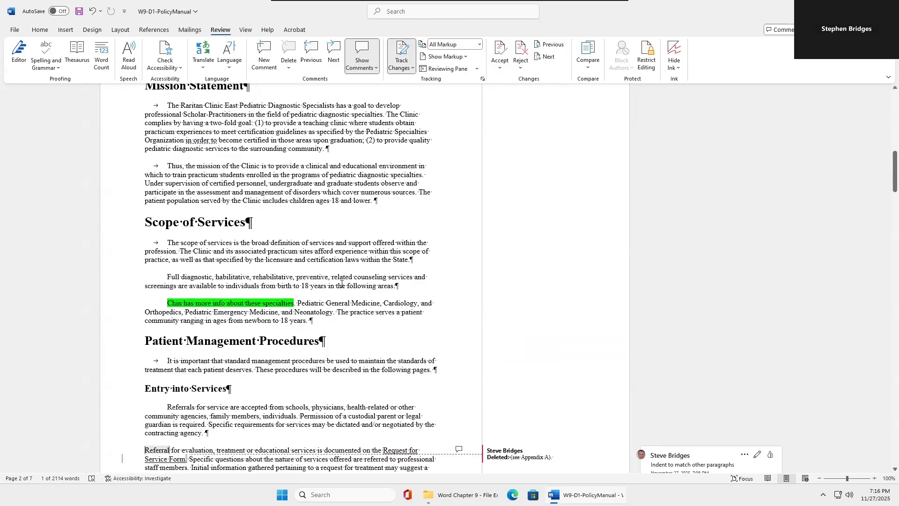
click(411, 68)
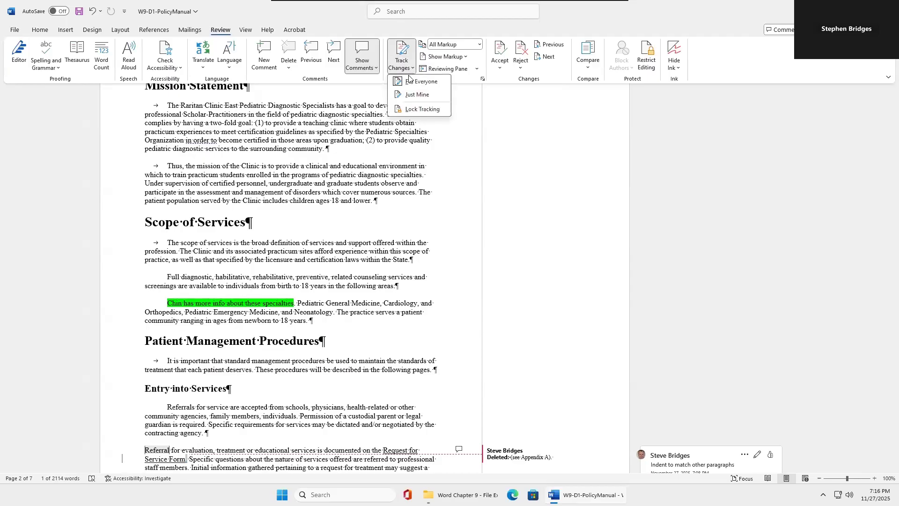
click(414, 111)
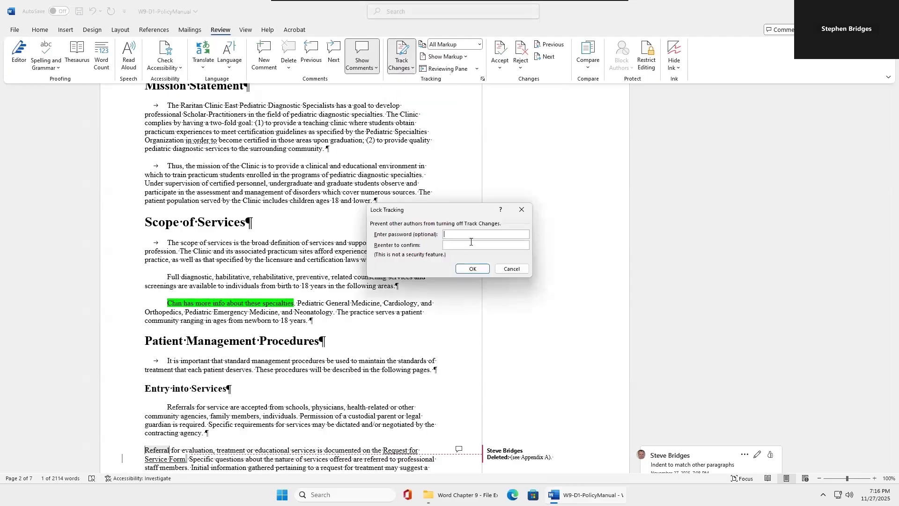
click(520, 270)
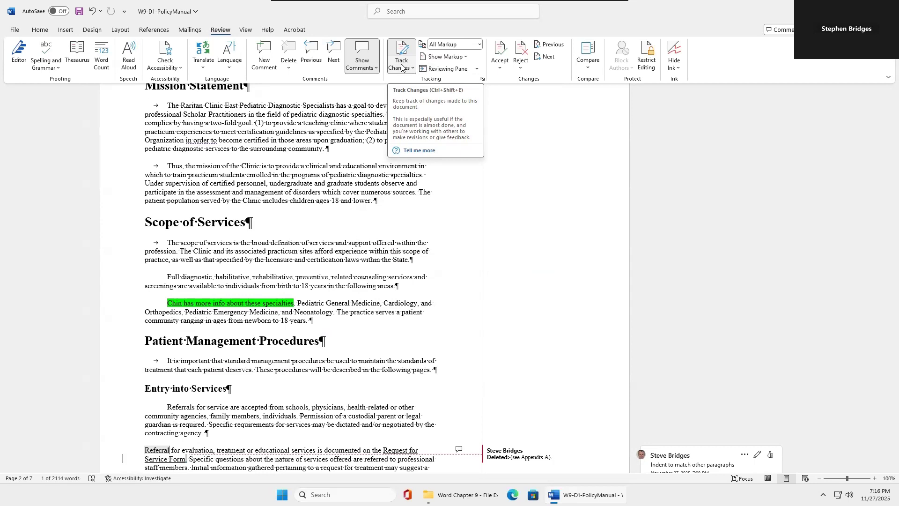
Go to the next tracked change and reject the deletion of "(see Appendix A)" in the Entry into Services section.
click(547, 57)
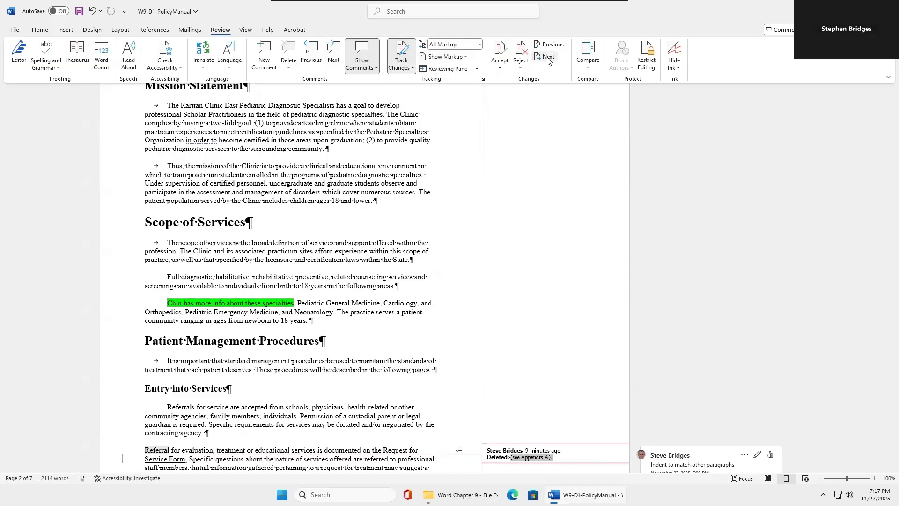
scroll(512, 157, down, 3)
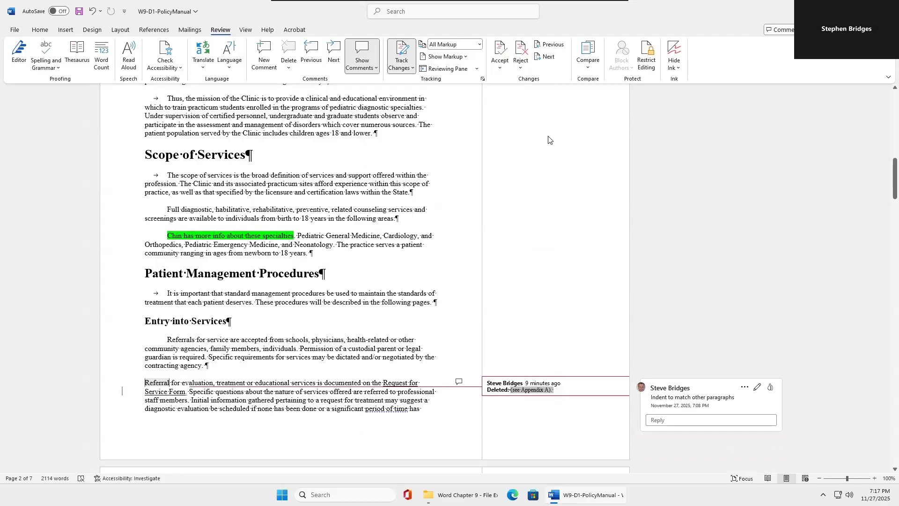
click(520, 51)
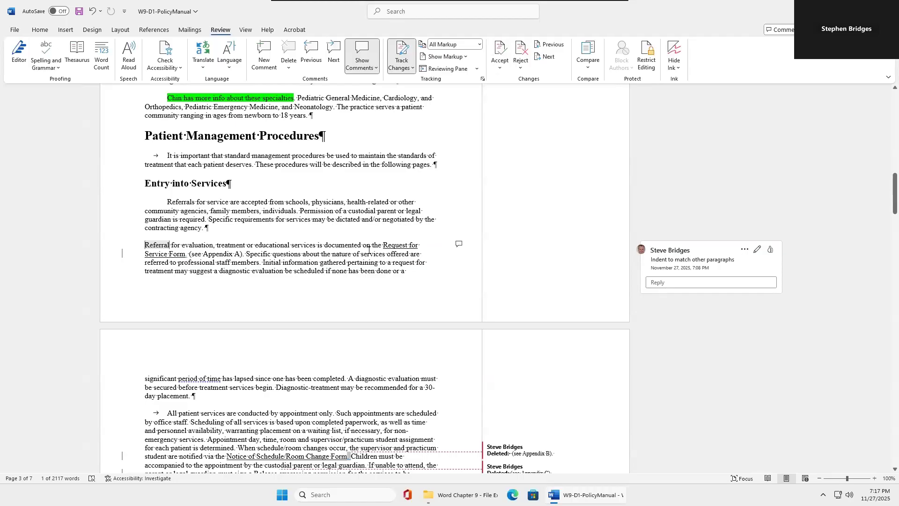
Reject the tracked deletions of the Appendix B, C, D and E references in the appointment and Patient Attendance and Billing paragraphs.
scroll(524, 247, down, 1)
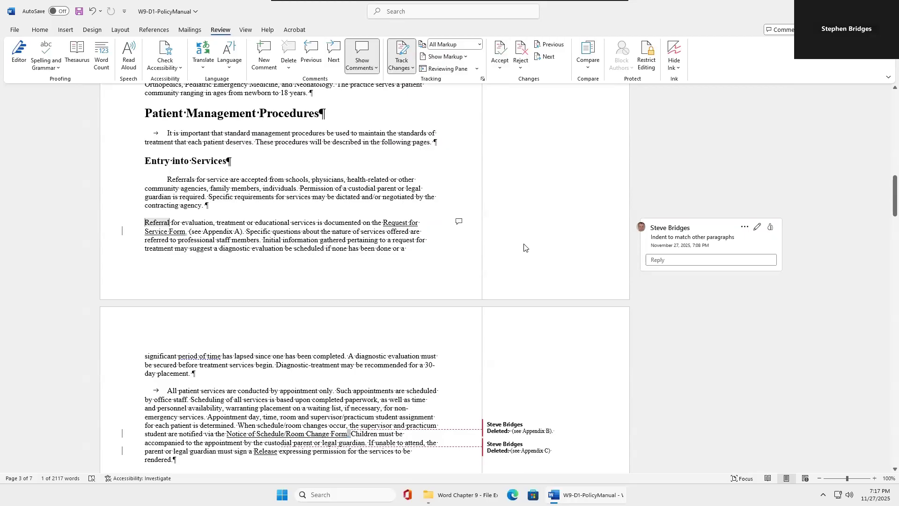
scroll(524, 248, down, 4)
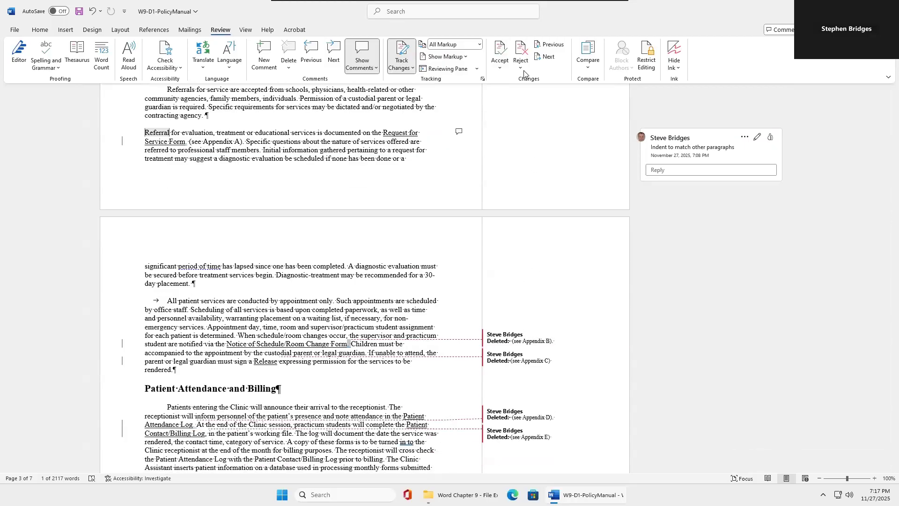
click(515, 342)
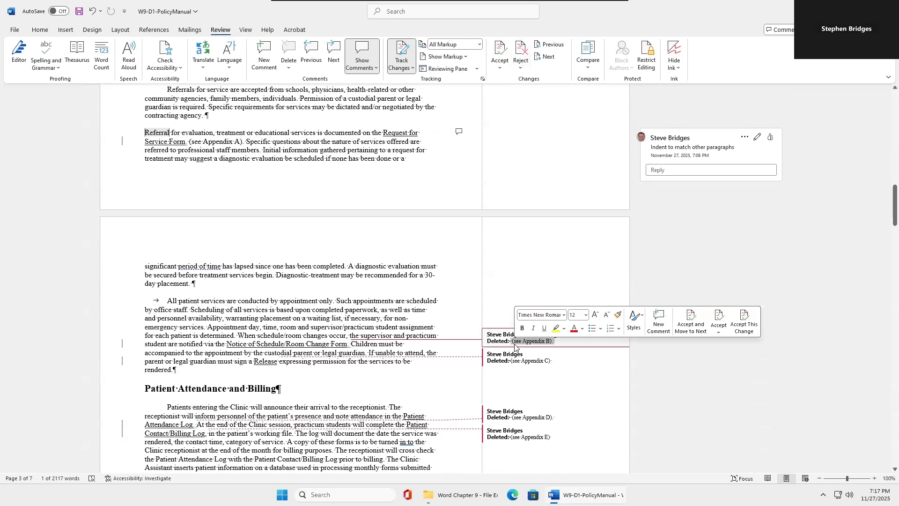
click(519, 50)
click(519, 50)
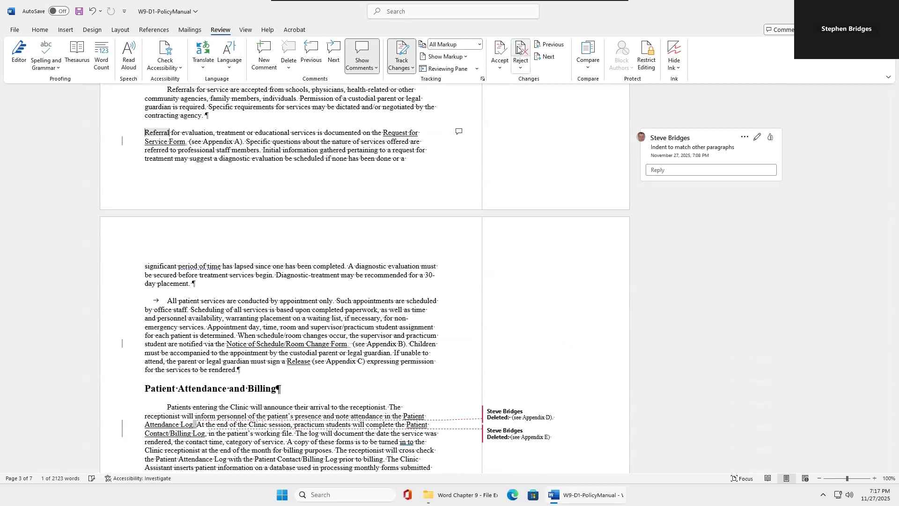
click(512, 416)
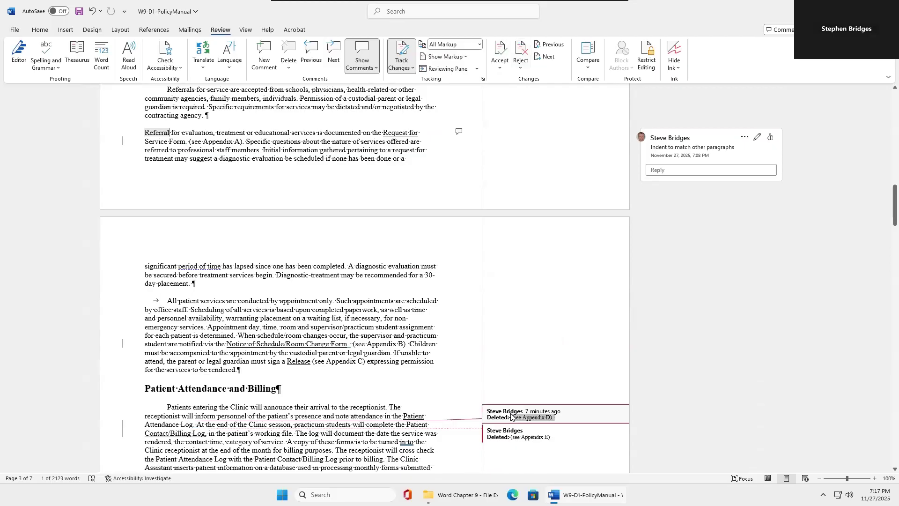
click(520, 56)
click(520, 55)
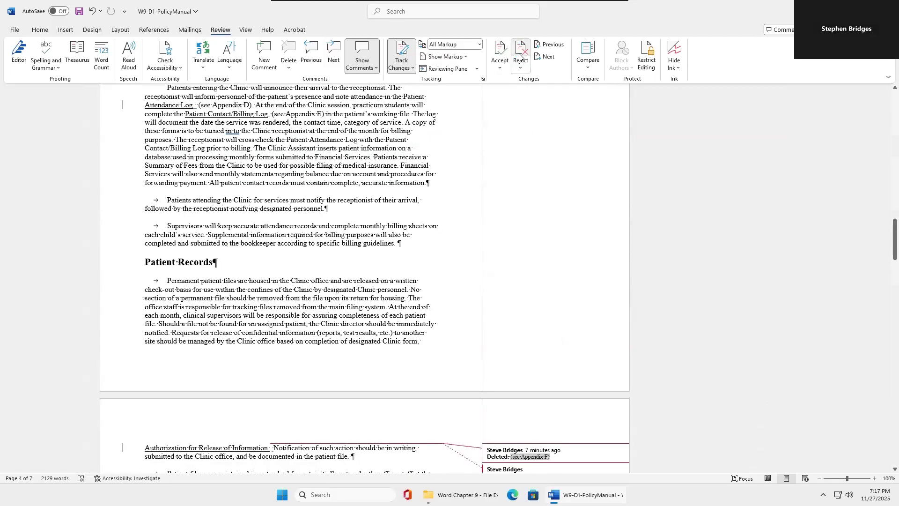
Reject the deletions of "(see Appendix F)" and the space following it after Authorization for Release of Information.
click(520, 52)
scroll(549, 206, down, 2)
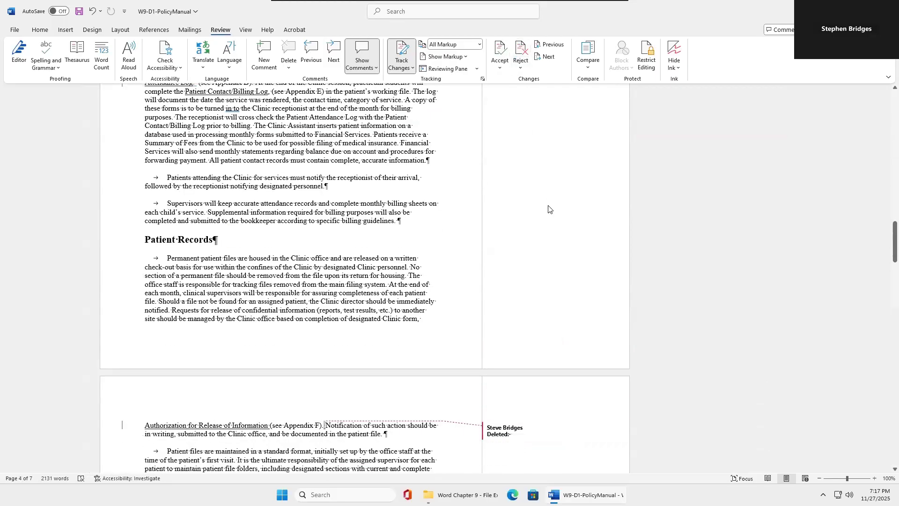
click(519, 339)
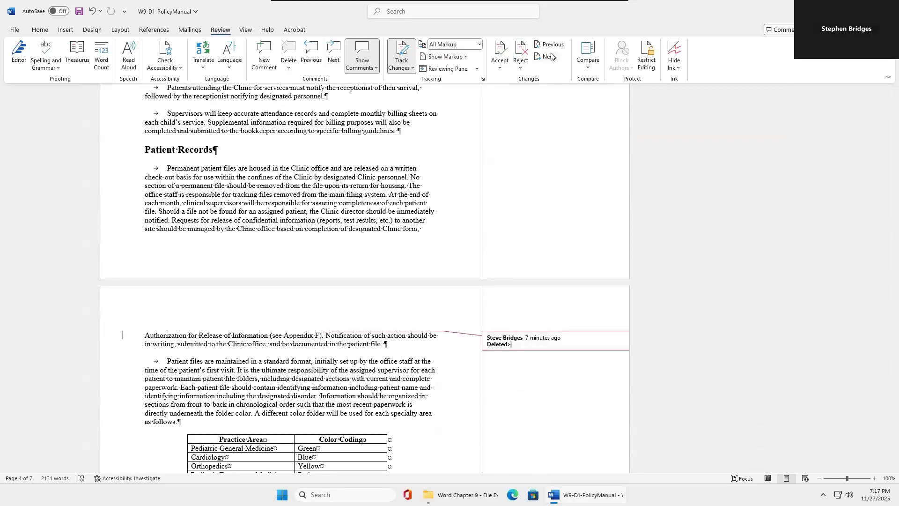
click(526, 53)
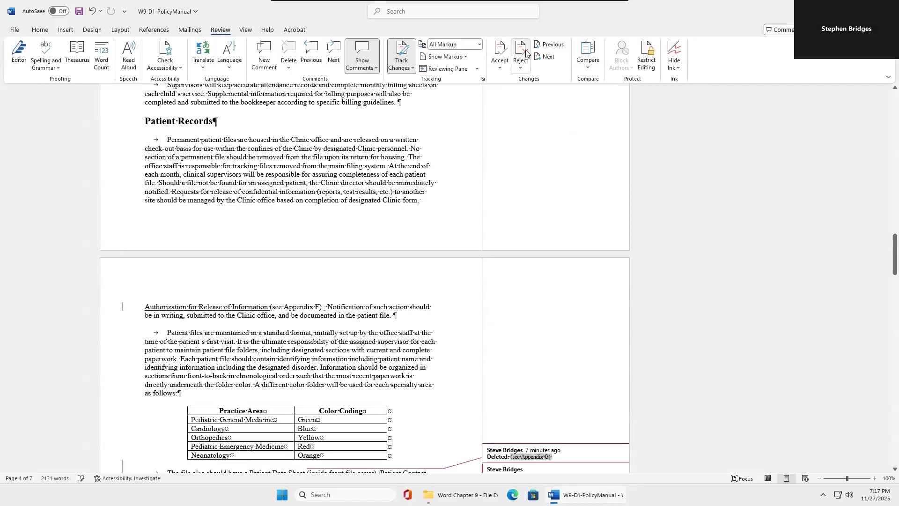
Reject the remaining tracked deletions of the Appendix G, H, I, J and K references.
click(527, 52)
click(526, 52)
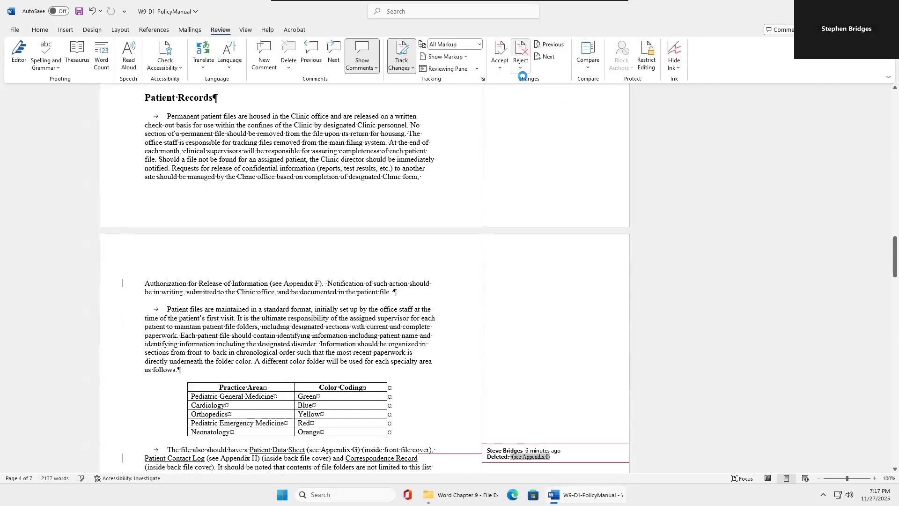
click(518, 48)
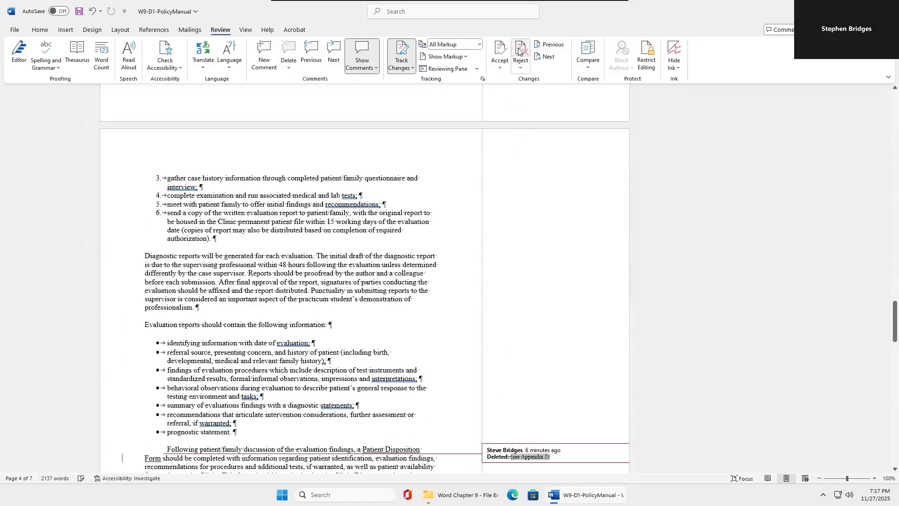
click(523, 52)
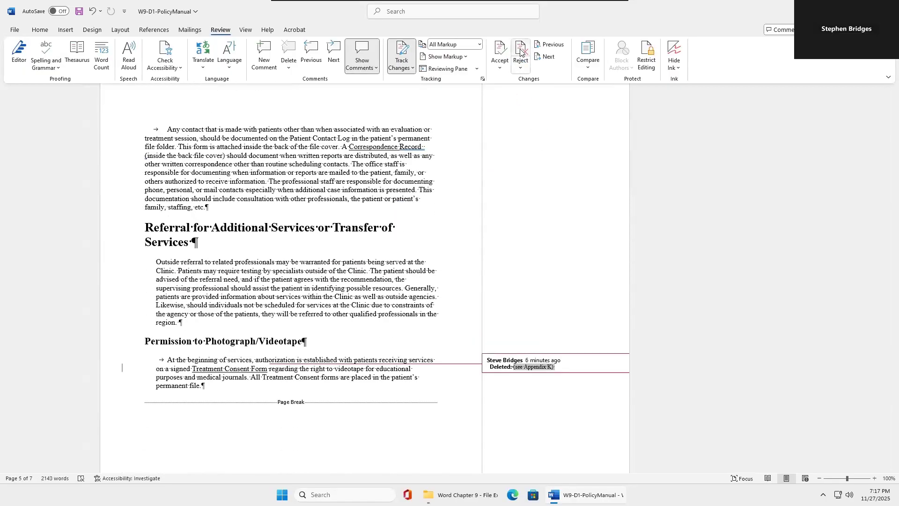
click(520, 52)
Step through the document's change marks to check for leftover tracked changes, and return to the Entry into Services section.
scroll(471, 295, down, 4)
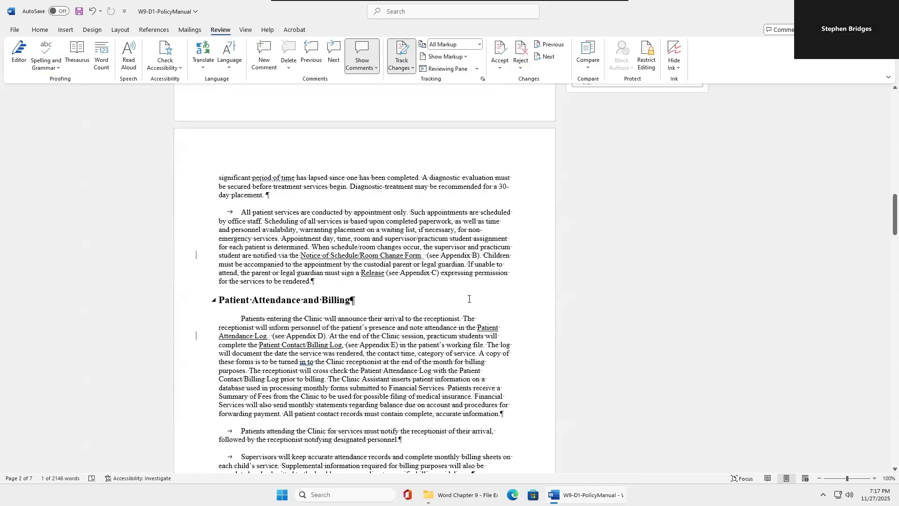
click(541, 57)
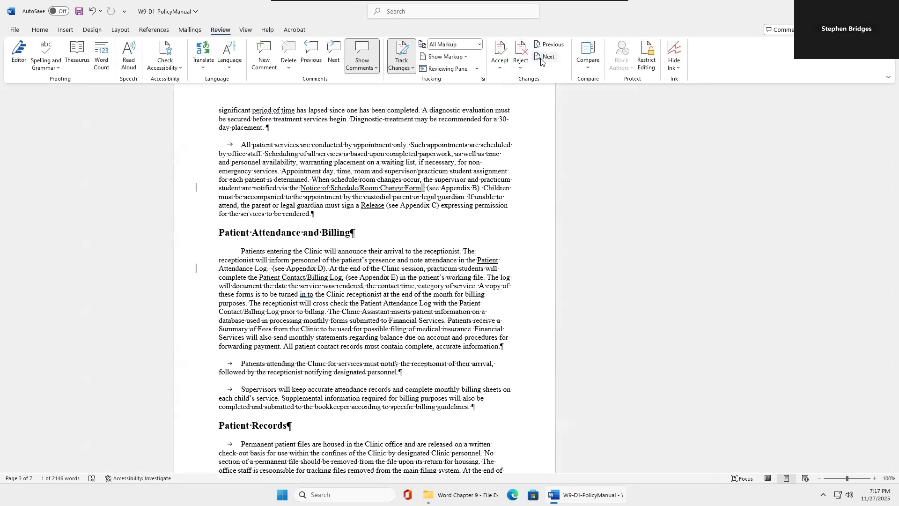
click(542, 58)
click(541, 57)
click(541, 57)
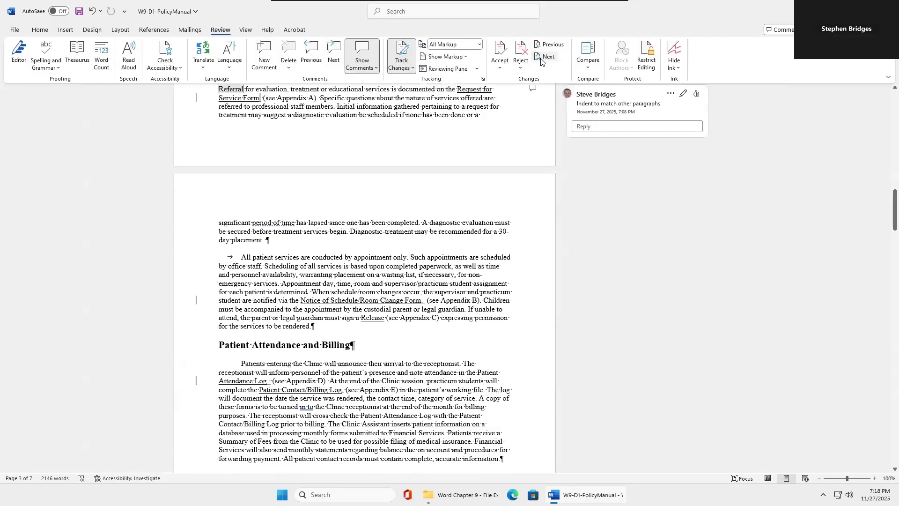
scroll(505, 138, up, 6)
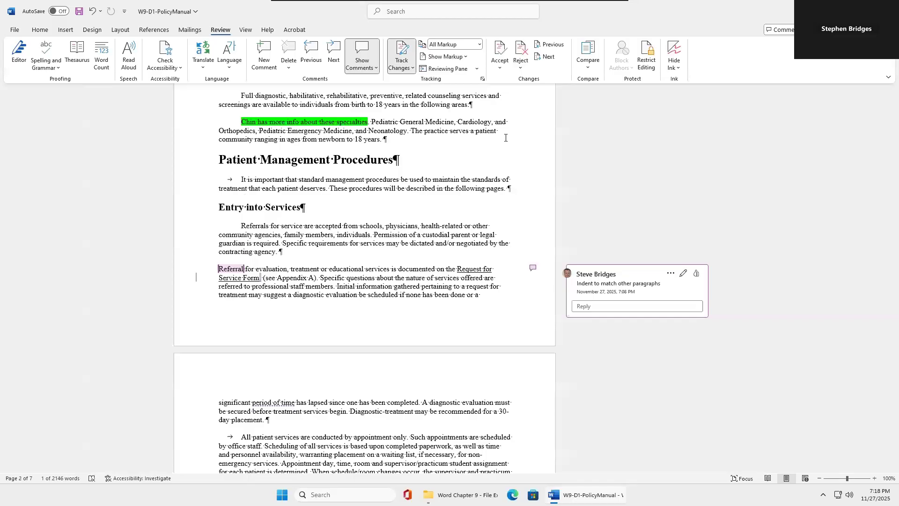
Delete the comment about indenting attached to the word "Referral" in the Entry into Services section.
click(611, 282)
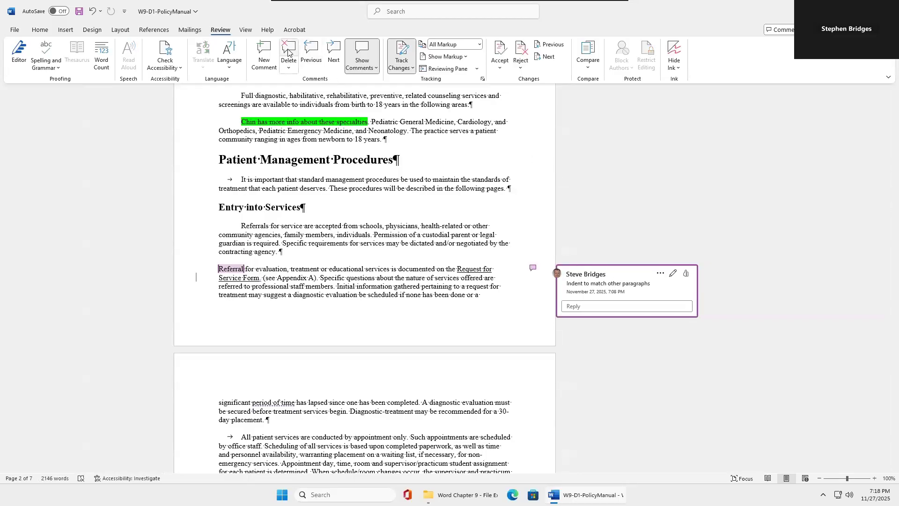
click(289, 66)
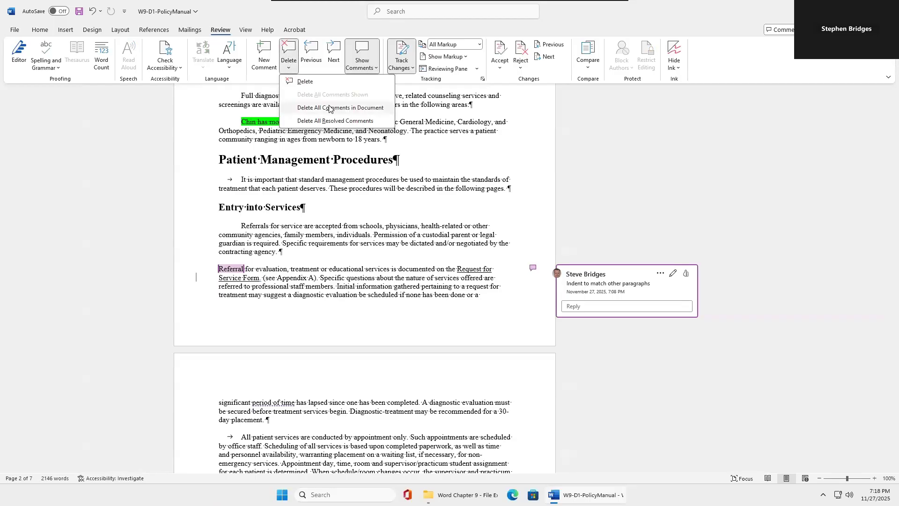
click(315, 82)
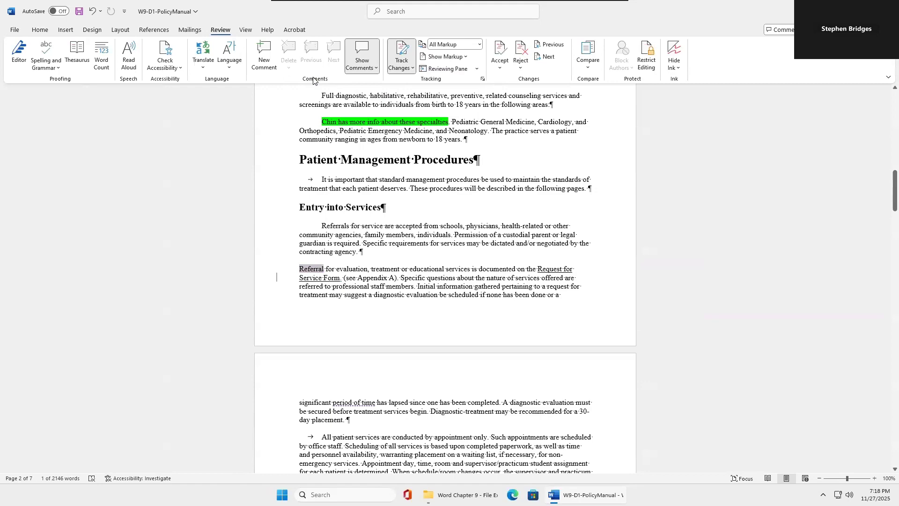
scroll(458, 173, up, 10)
scroll(458, 173, down, 8)
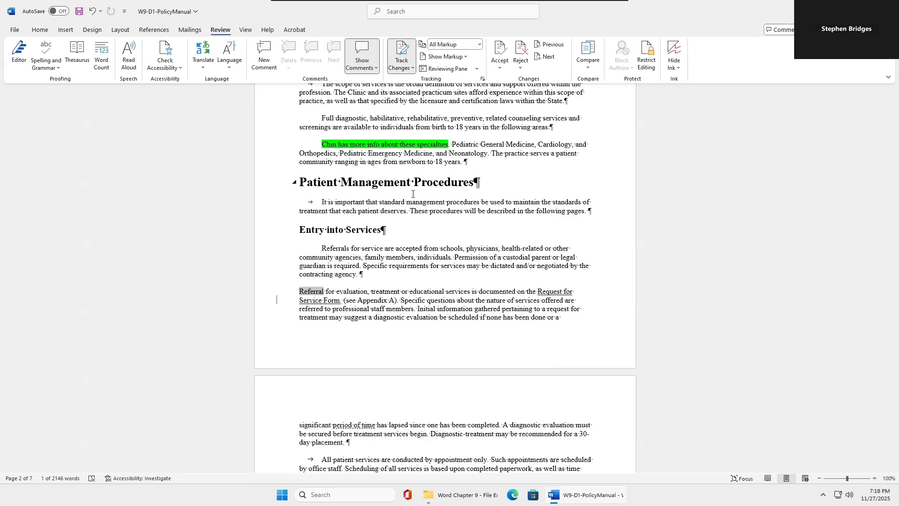
Start saving a copy of the policy manual and choose the Desktop as its location.
click(14, 29)
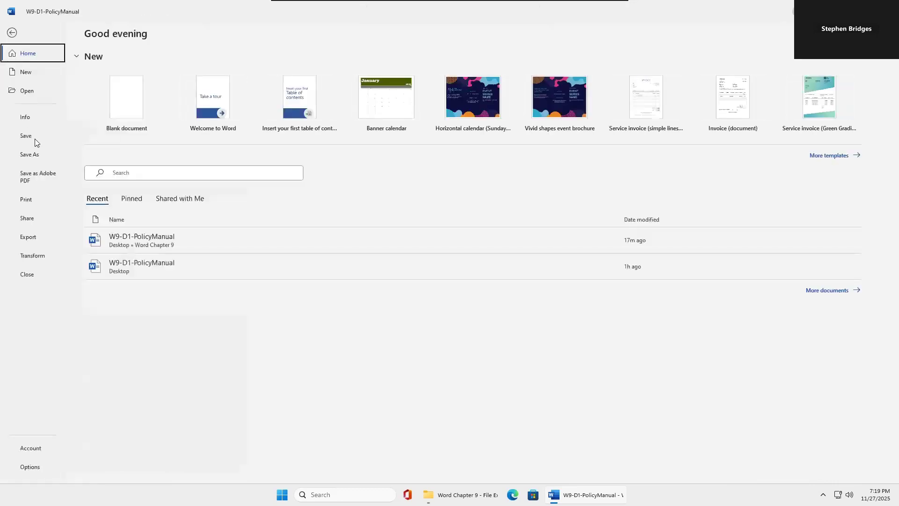
click(32, 155)
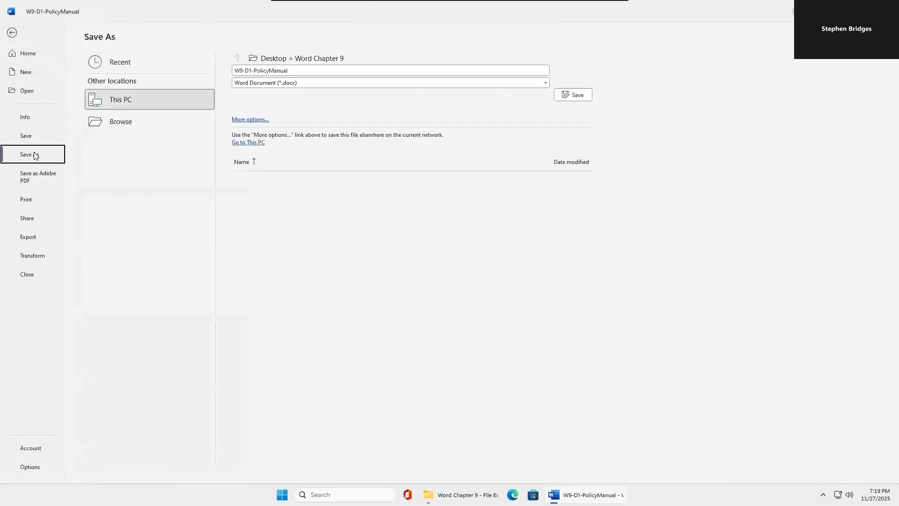
click(273, 59)
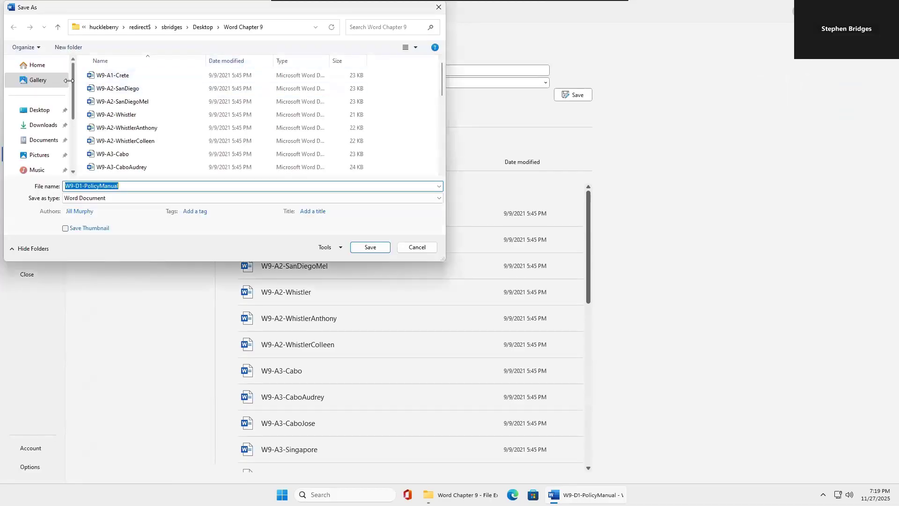
click(26, 109)
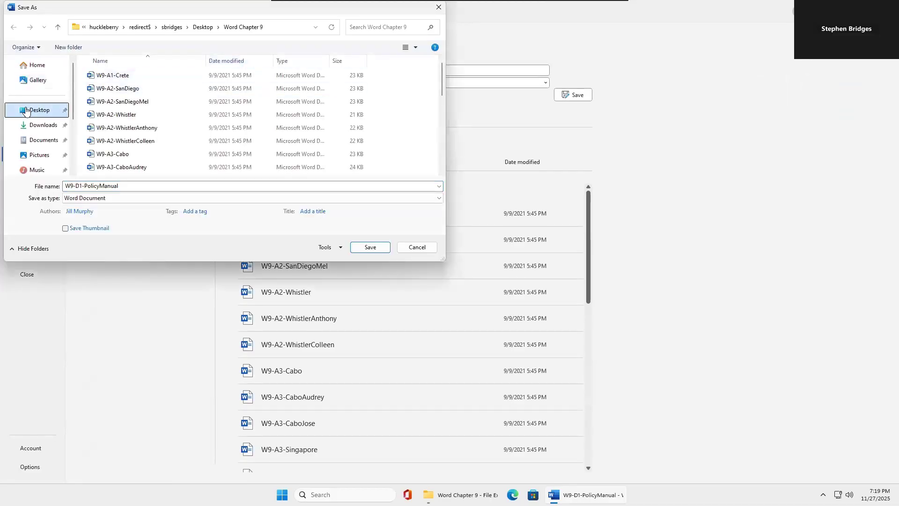
Name the copy W9-D6-PolicyManualRevised and save it as a Word document.
click(129, 187)
click(129, 187)
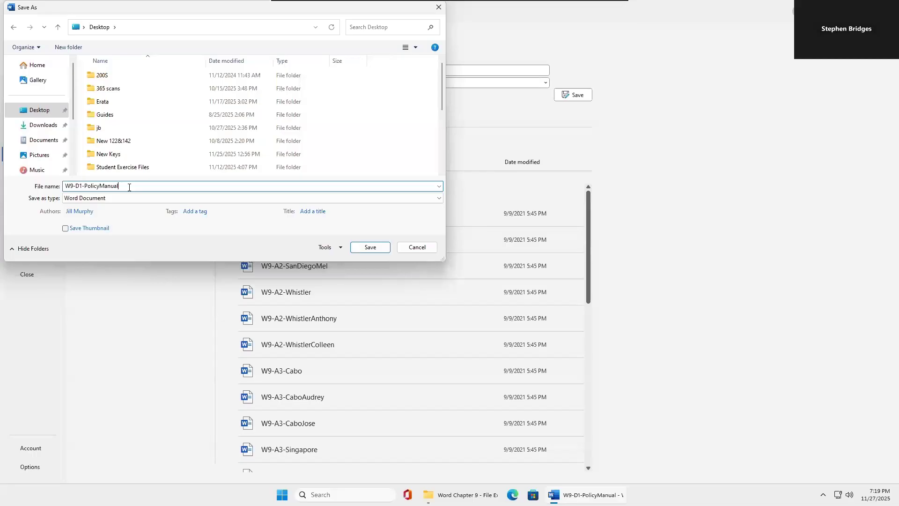
click(82, 186)
key(BackSpace)
text(6)
key(Caps_Lock)
text(R)
key(Caps_Lock)
text(evsi)
key(BackSpace)
key(BackSpace)
text(ised)
click(363, 246)
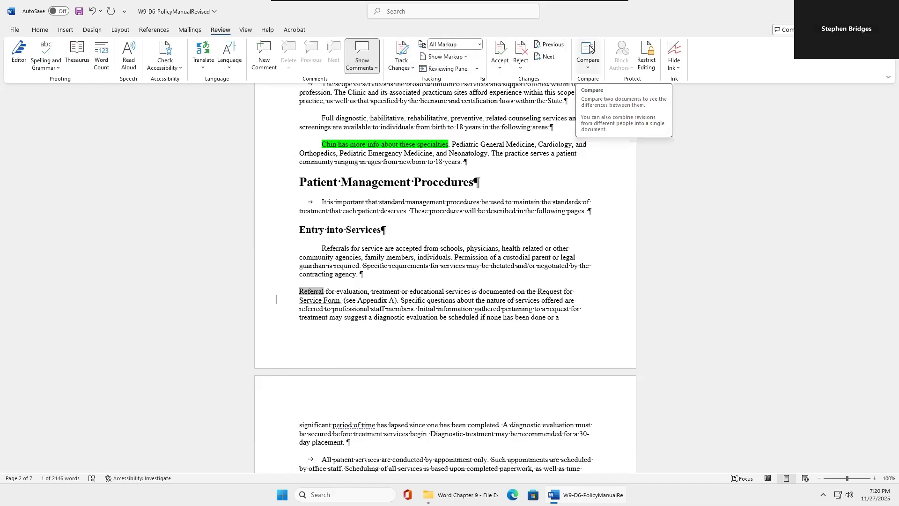
Start combining documents with W9-D6-PolicyManualRevised from the Desktop as the original document.
click(588, 74)
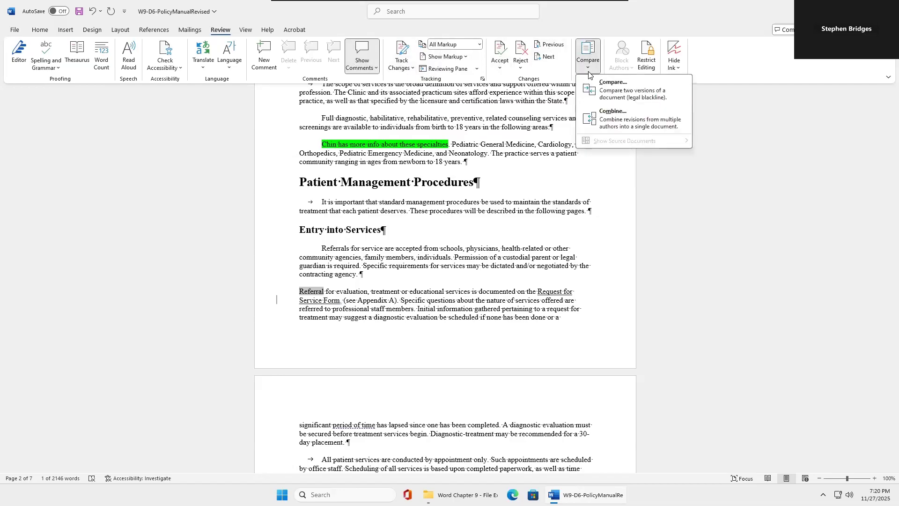
click(606, 118)
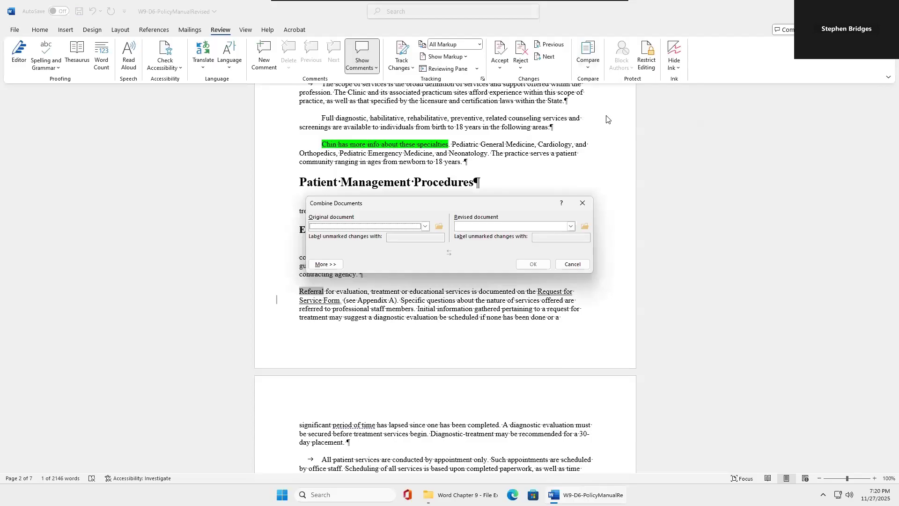
click(425, 226)
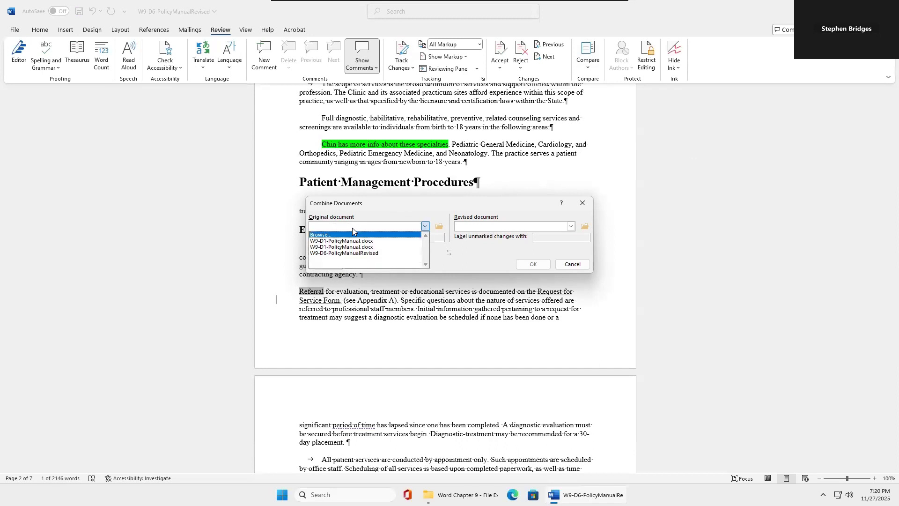
click(352, 227)
click(438, 227)
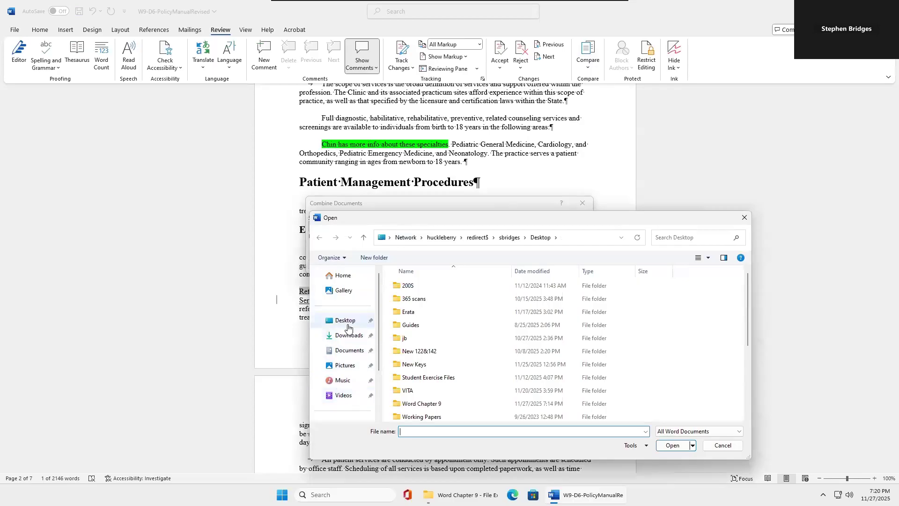
click(347, 321)
scroll(429, 323, down, 4)
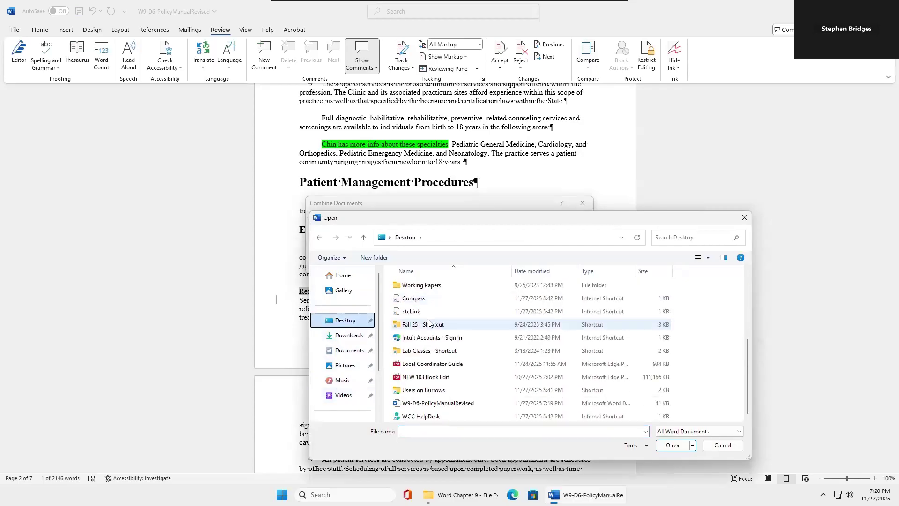
click(447, 405)
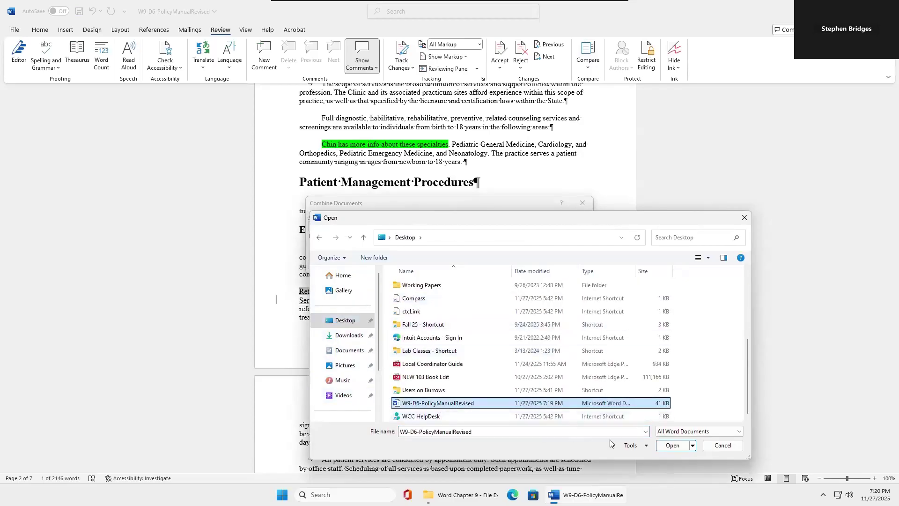
click(670, 446)
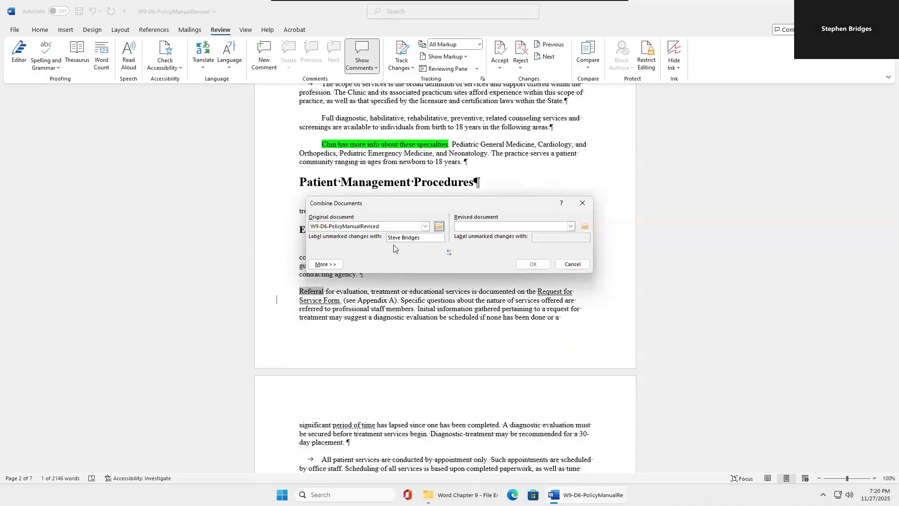
Set W9-D6-Revision1 from the Word Chapter 9 folder on the Desktop as the revised document.
click(584, 227)
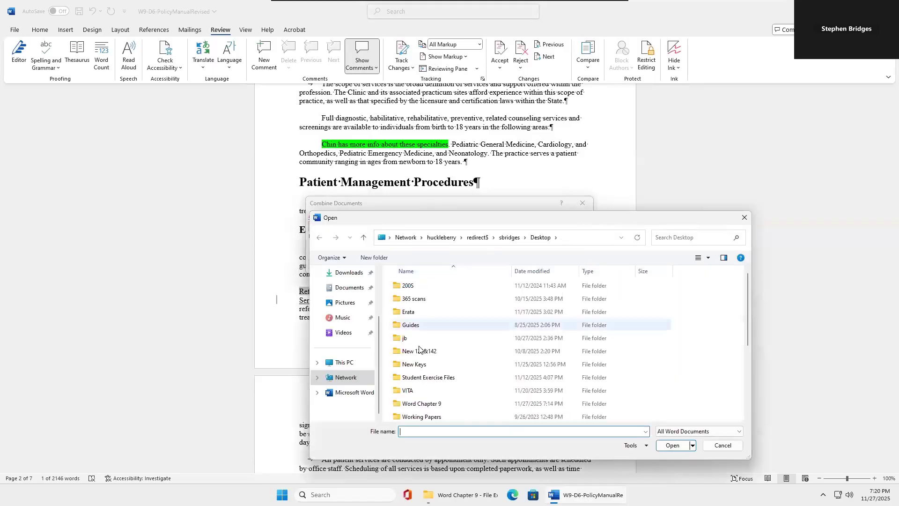
click(344, 363)
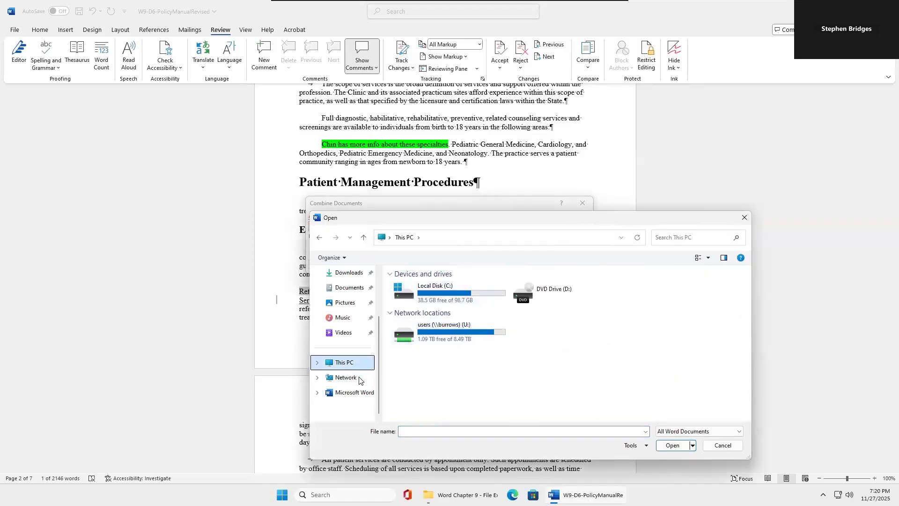
scroll(347, 328, up, 1)
click(345, 303)
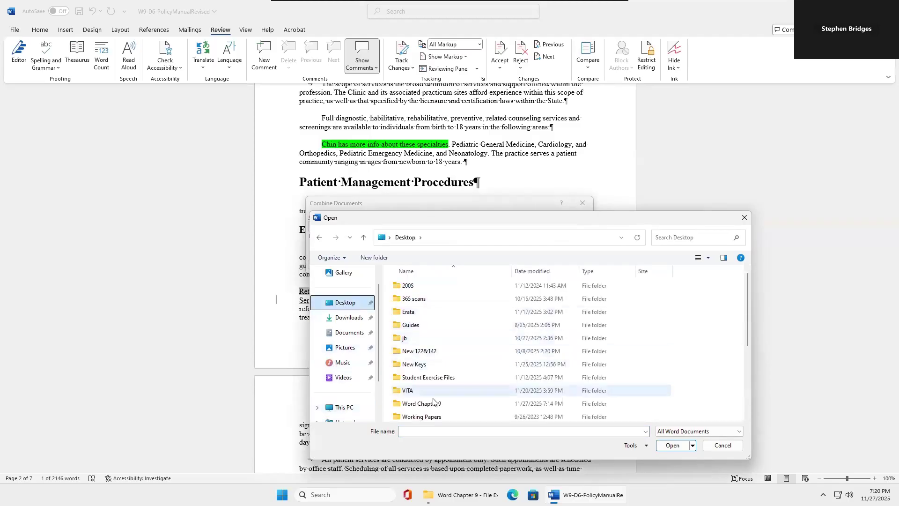
double_click(419, 405)
scroll(440, 326, down, 4)
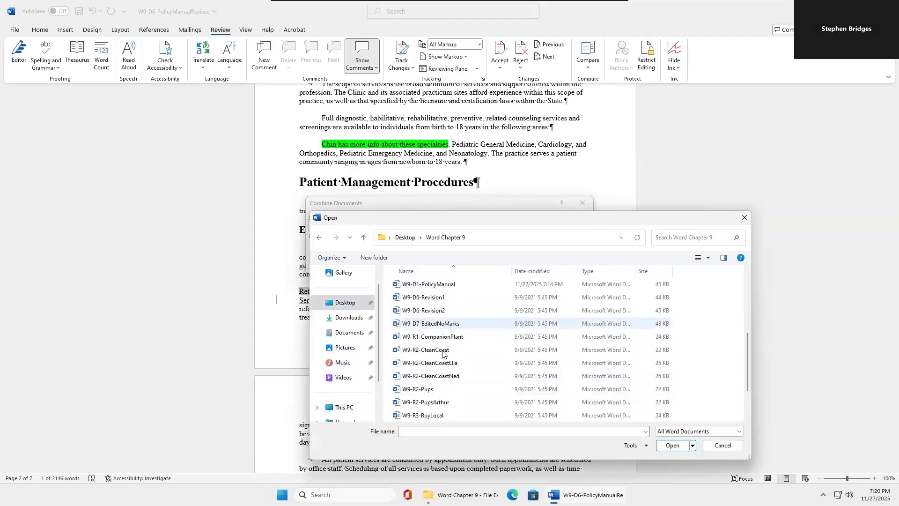
scroll(435, 381, down, 1)
scroll(437, 374, up, 3)
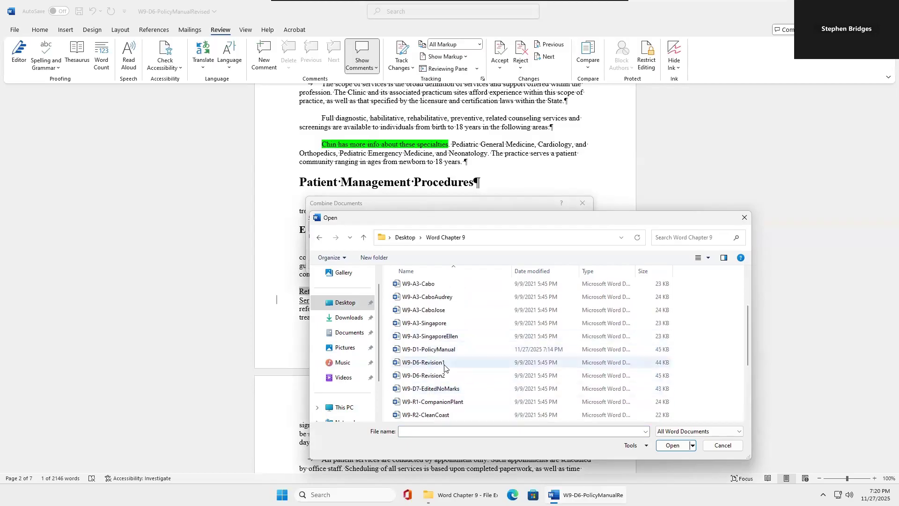
click(445, 365)
click(667, 446)
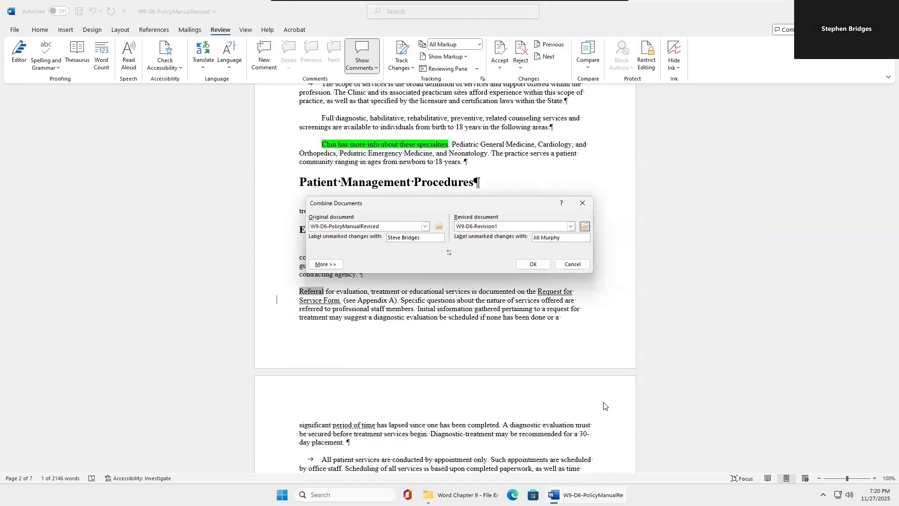
Replace the label for the revised document's unmarked changes with a different reviewer's full name.
drag(566, 239, 502, 236)
text(J)
key(Caps_Lock)
text(ohn Smith)
Keep changes shown in the original document and combine the two versions of the policy manual.
click(326, 264)
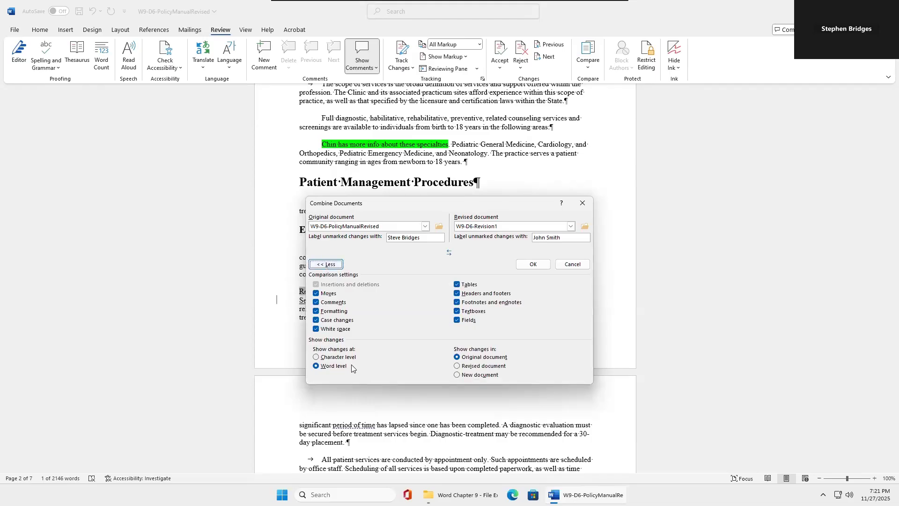
click(457, 375)
click(457, 357)
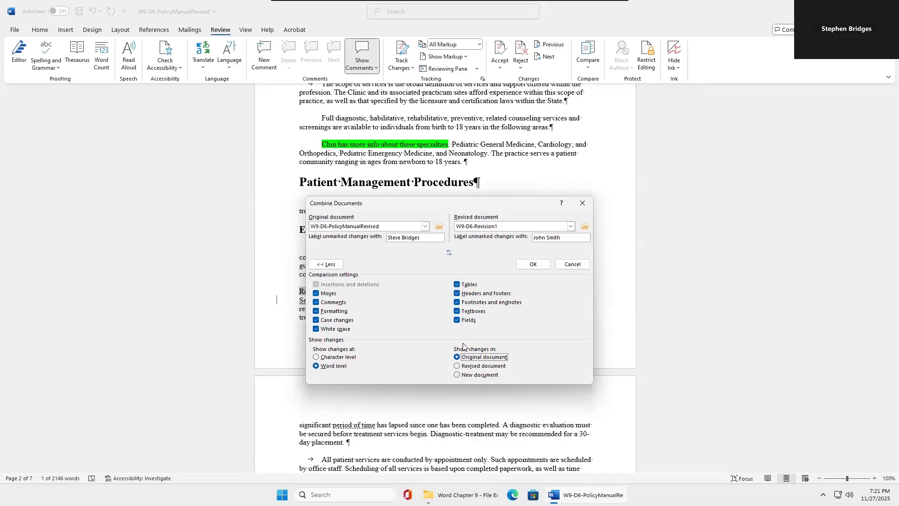
click(335, 265)
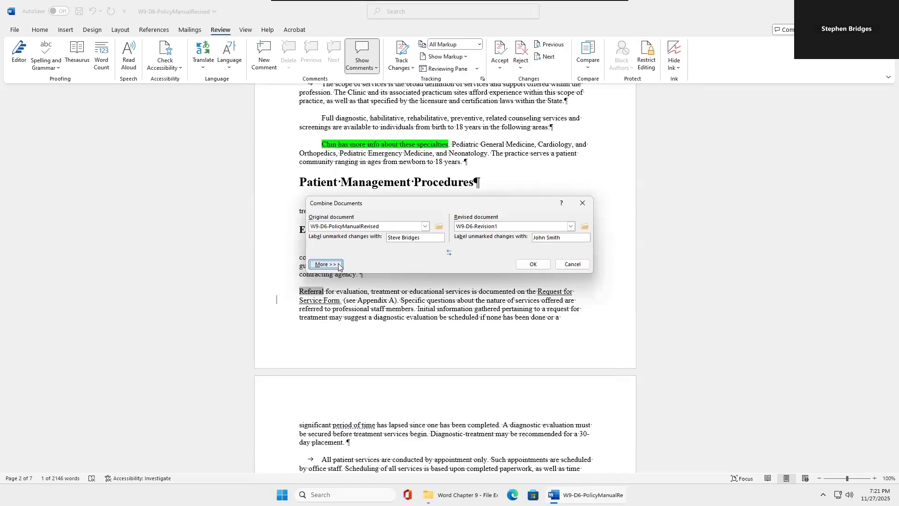
click(543, 263)
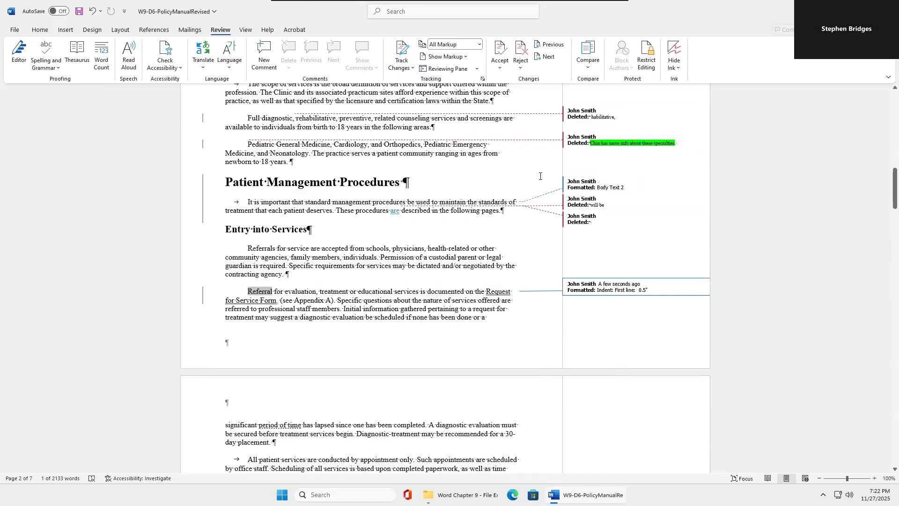
Look through the combined manual's tracked changes and show both the original and revised source documents alongside it.
scroll(592, 223, down, 3)
scroll(593, 224, up, 10)
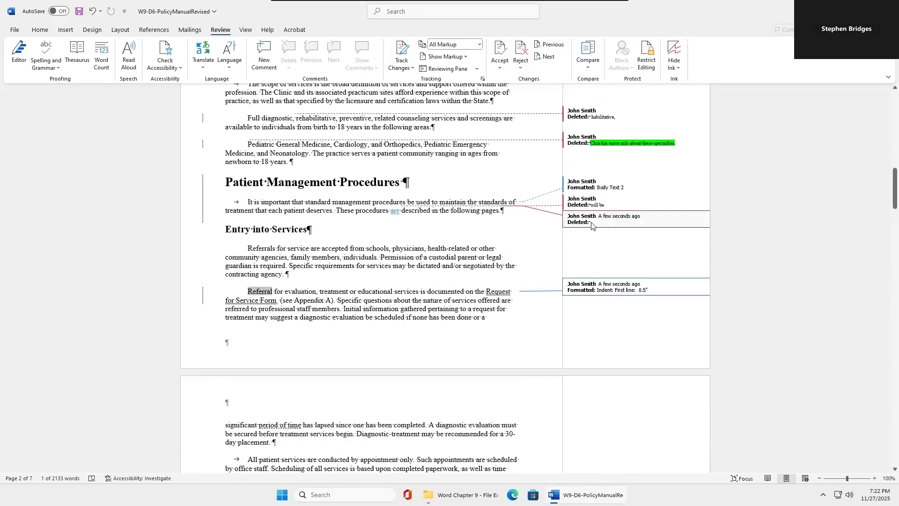
scroll(592, 224, up, 10)
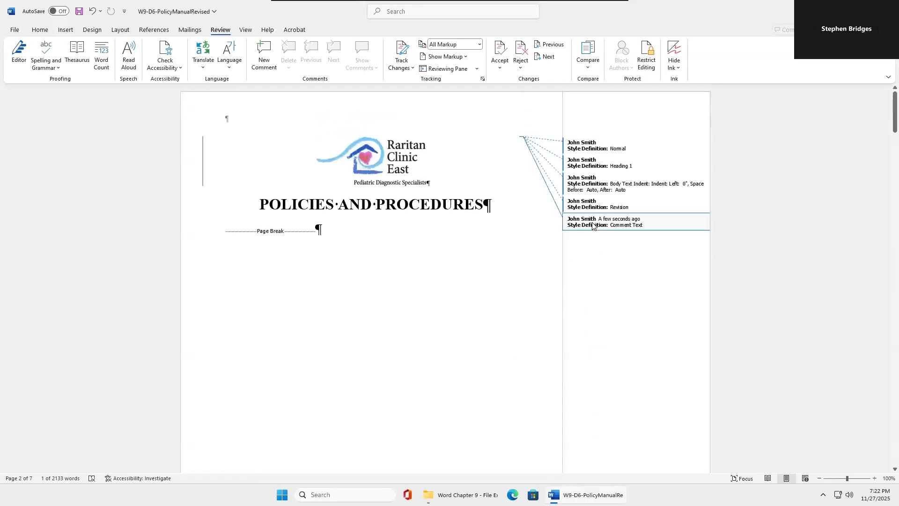
scroll(486, 262, down, 1)
scroll(486, 266, down, 15)
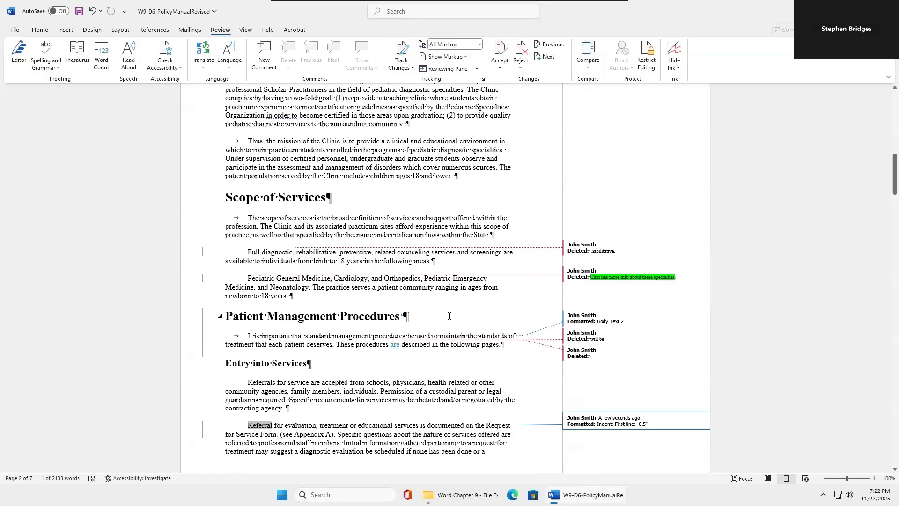
click(587, 69)
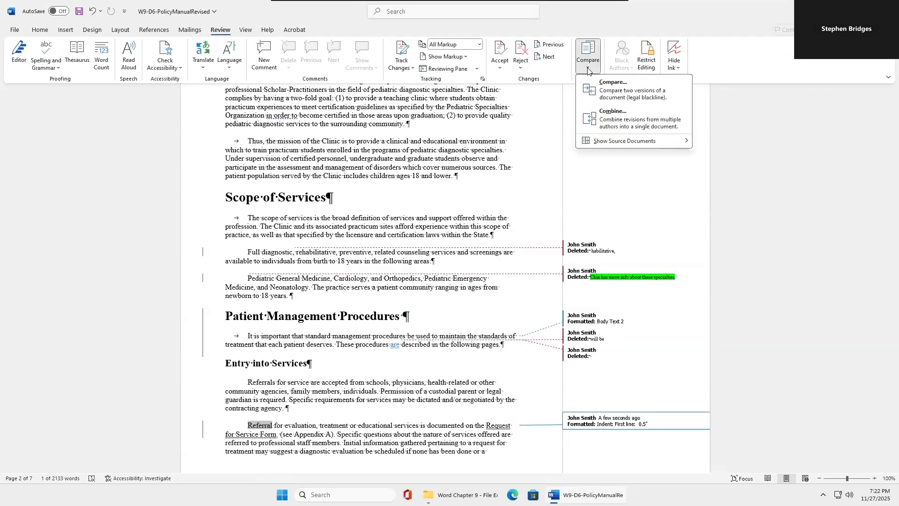
mouse_move(646, 141)
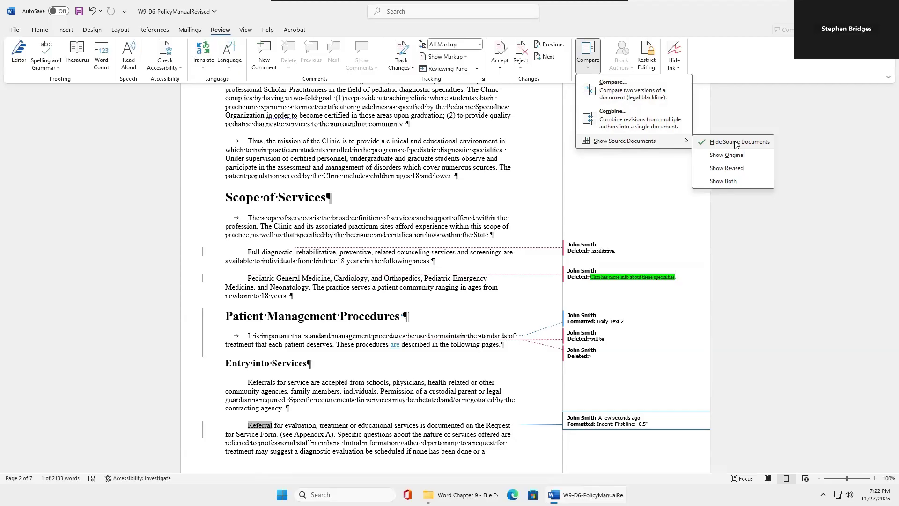
click(727, 181)
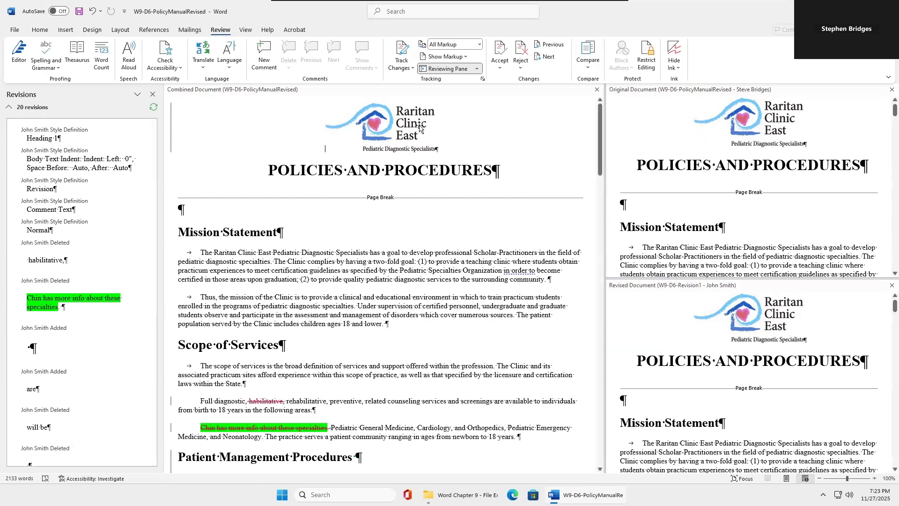
Hide the original and revised source documents so only the combined manual is displayed.
click(590, 68)
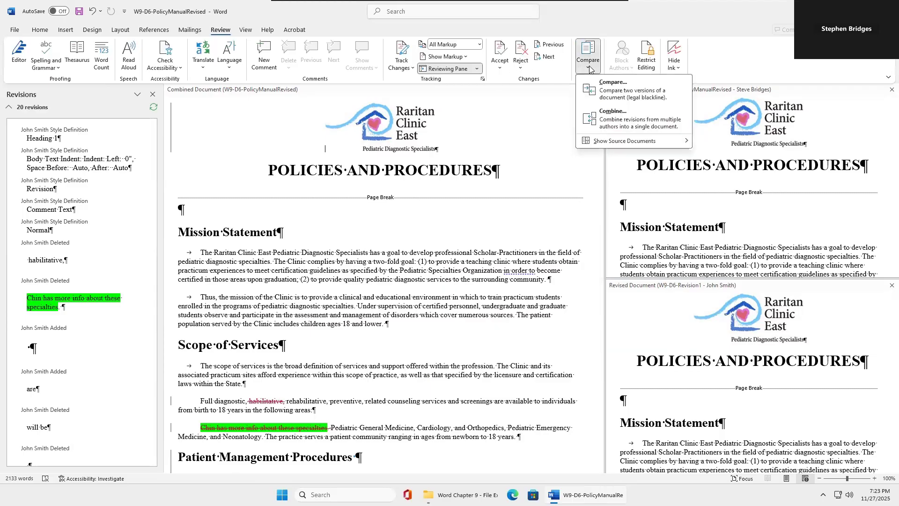
mouse_move(609, 143)
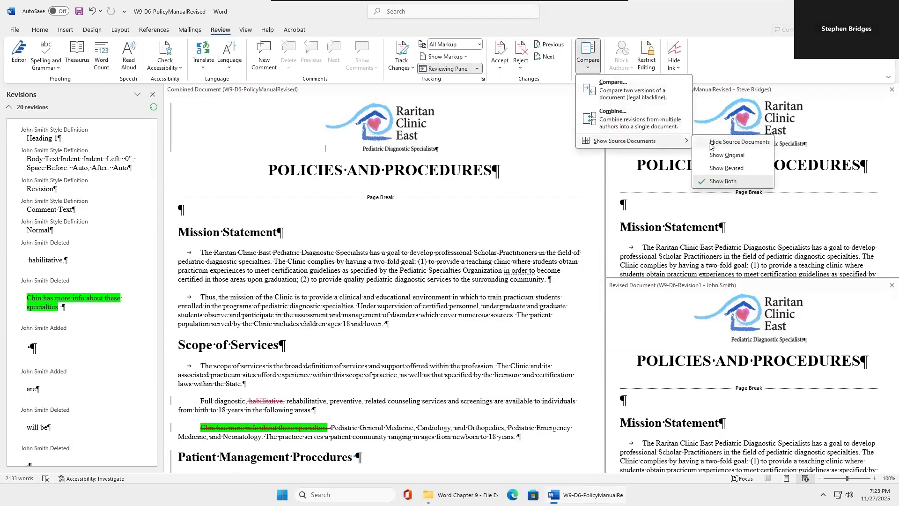
click(709, 142)
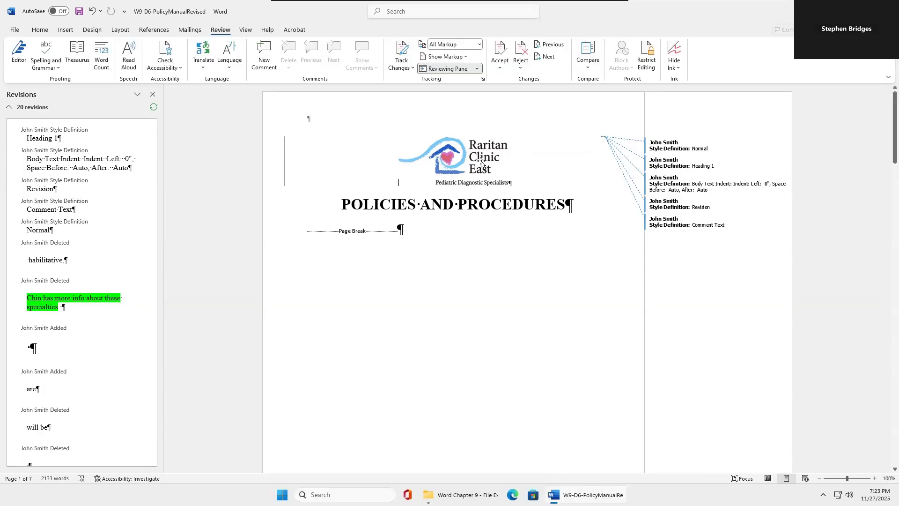
Begin another Combine with W9-D6-PolicyManualRevised from the Desktop as the original document.
click(589, 69)
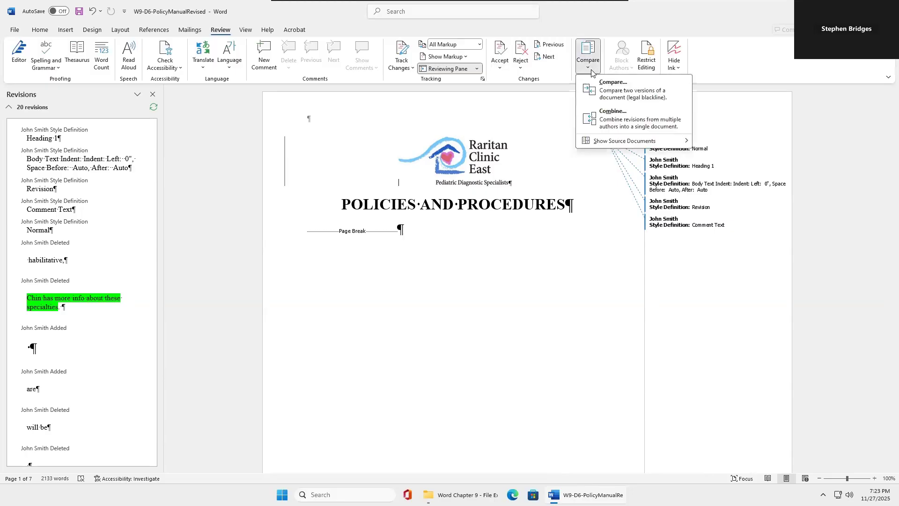
click(609, 113)
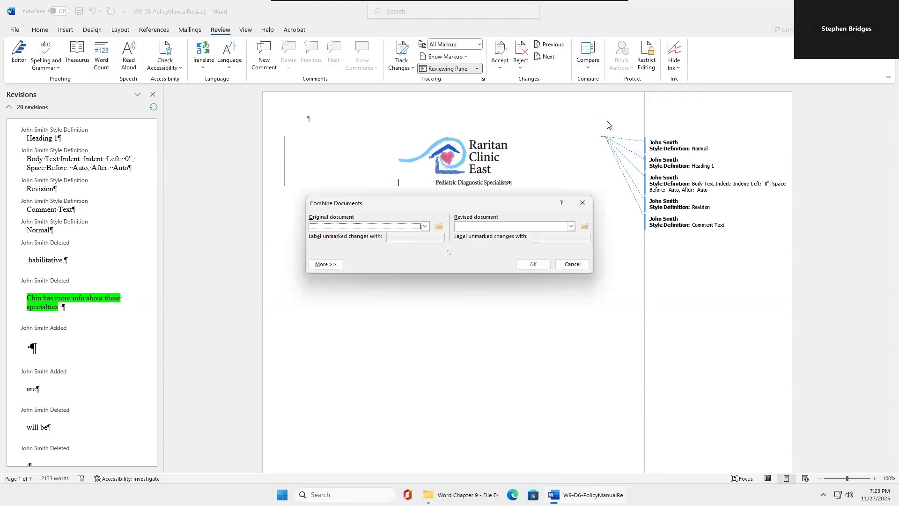
click(424, 226)
click(439, 227)
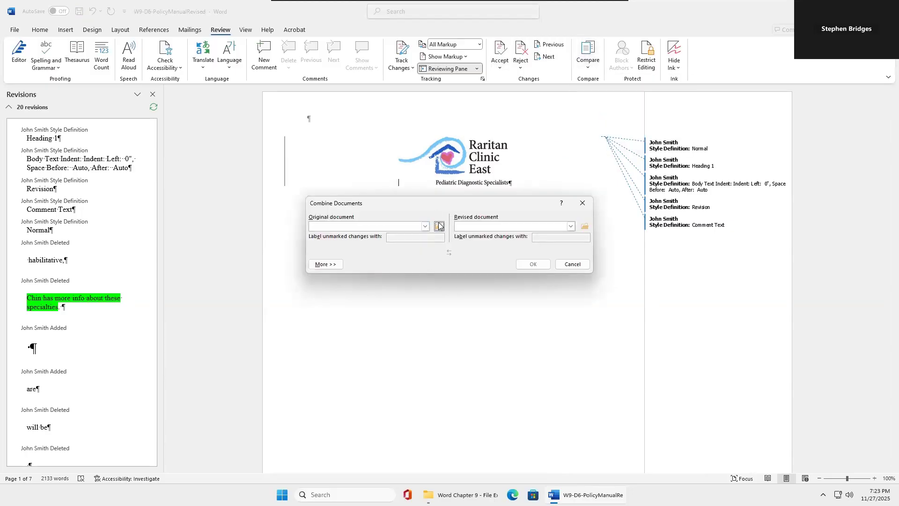
scroll(442, 378, down, 5)
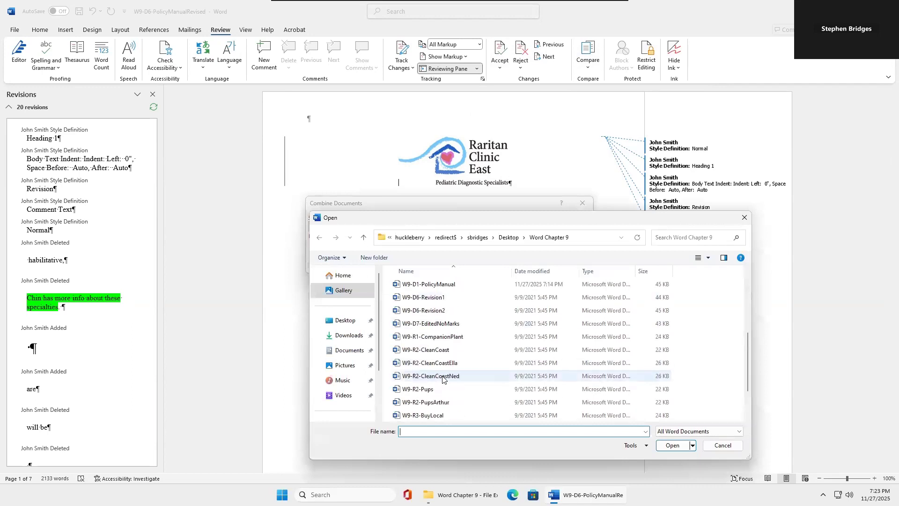
click(347, 322)
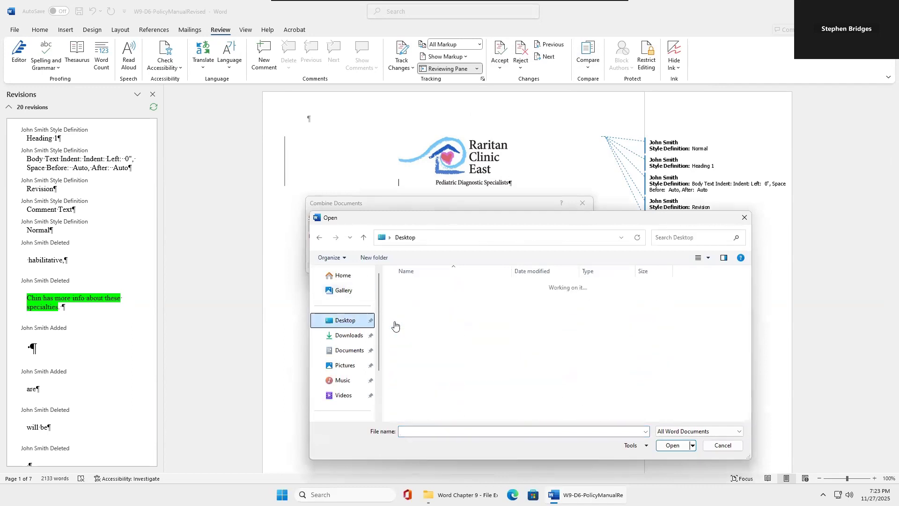
scroll(403, 327, down, 5)
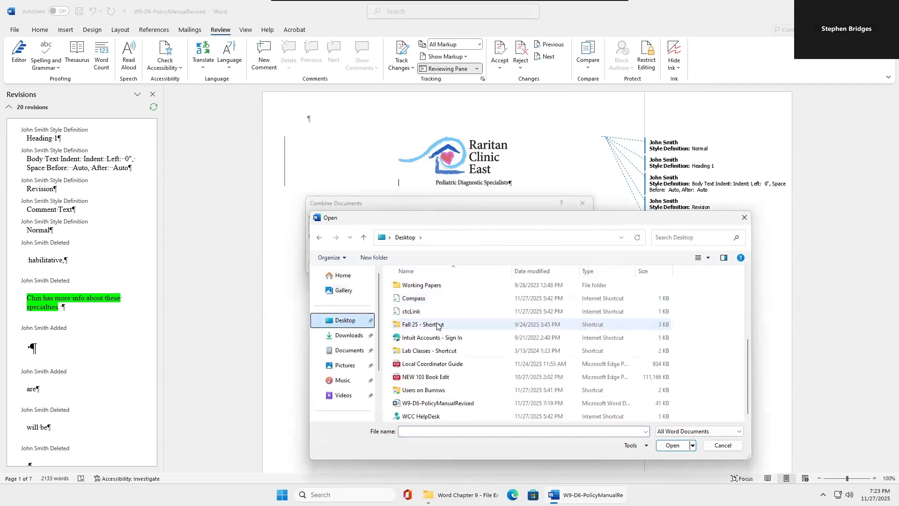
click(433, 405)
click(664, 448)
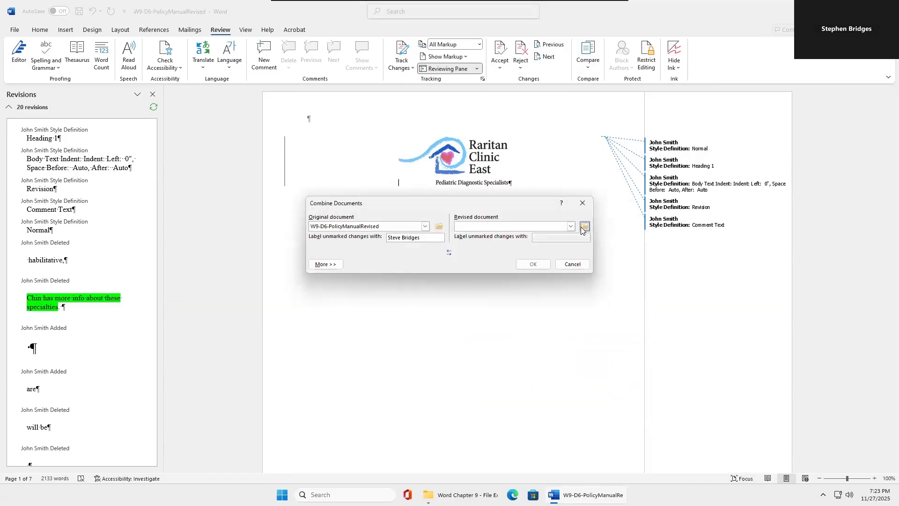
Set W9-D6-Revision2 from the Word Chapter 9 folder as the revised document.
click(584, 227)
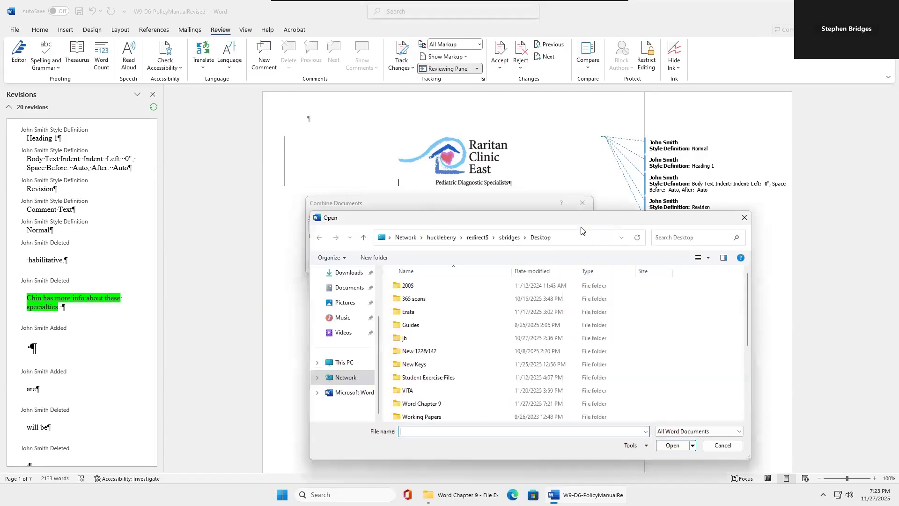
double_click(422, 403)
scroll(438, 389, down, 5)
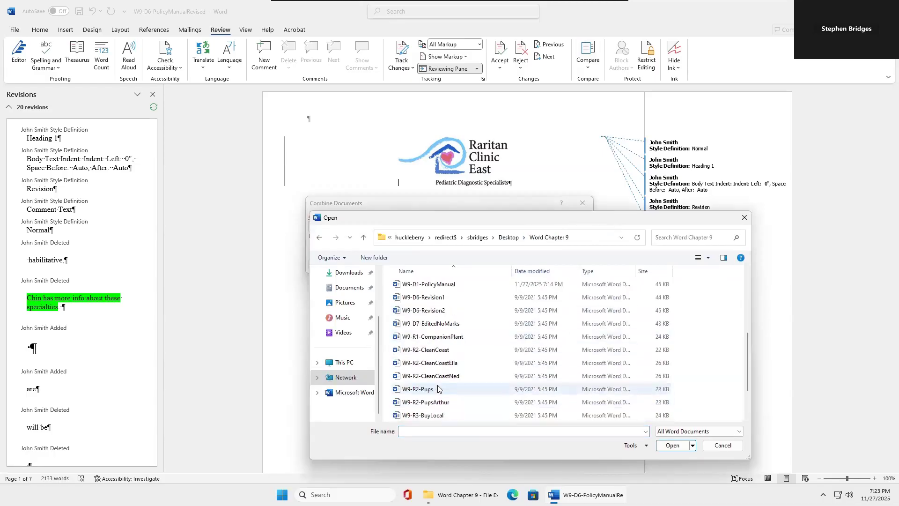
click(439, 311)
click(669, 446)
Label the revised document's unmarked changes with another reviewer's full name and combine the two documents.
drag(565, 239, 528, 238)
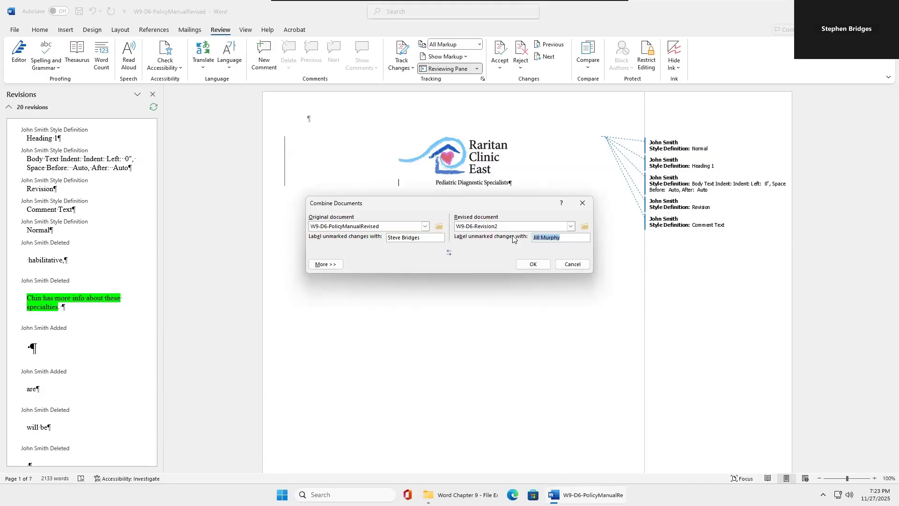
key(Caps_Lock)
text(Brett RE)
key(Caps_Lock)
key(BackSpace)
text(eynolds)
click(541, 267)
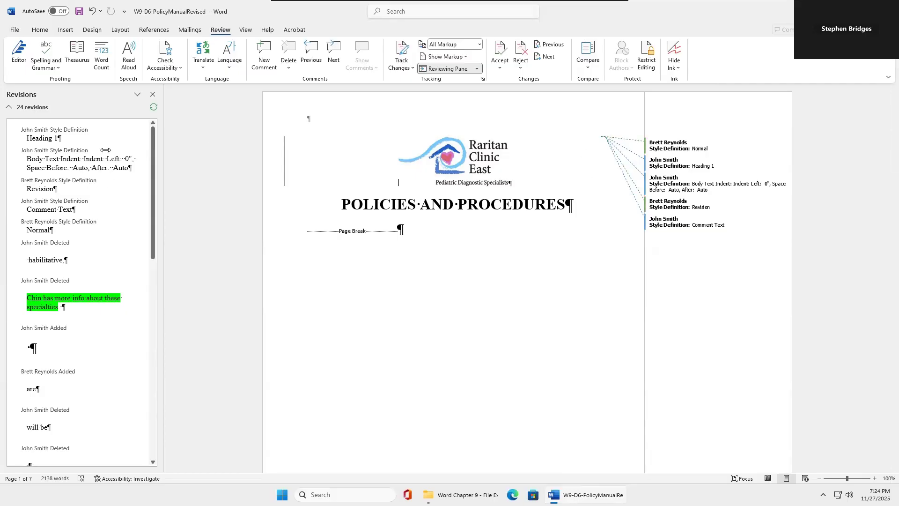
Hide the Reviewing Pane and bring it back in its vertical layout.
click(453, 71)
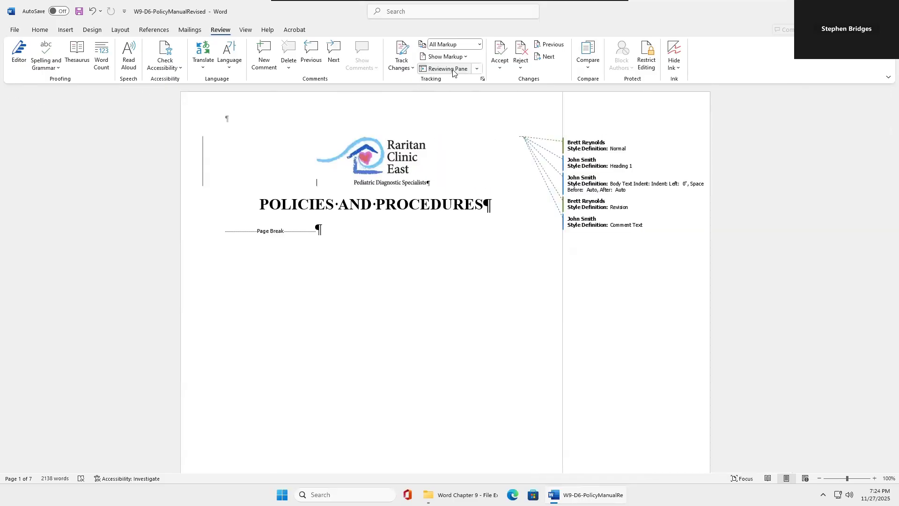
click(476, 69)
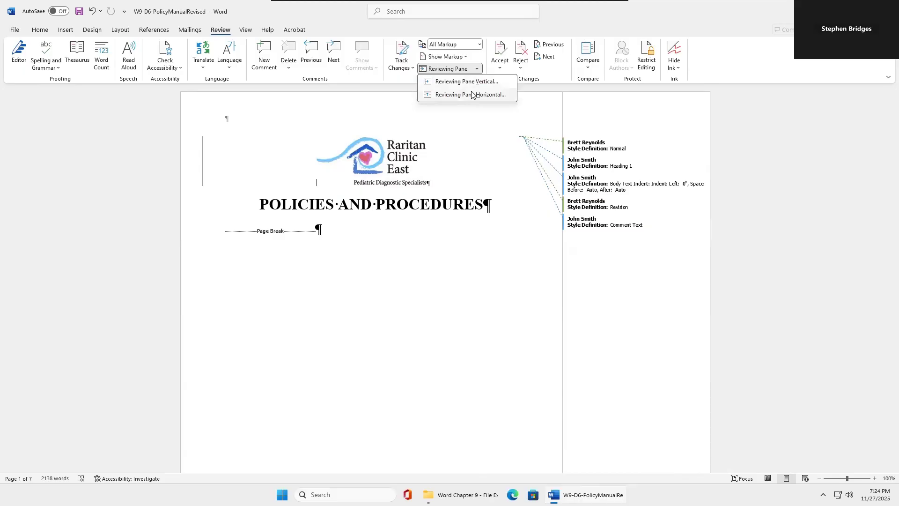
click(470, 82)
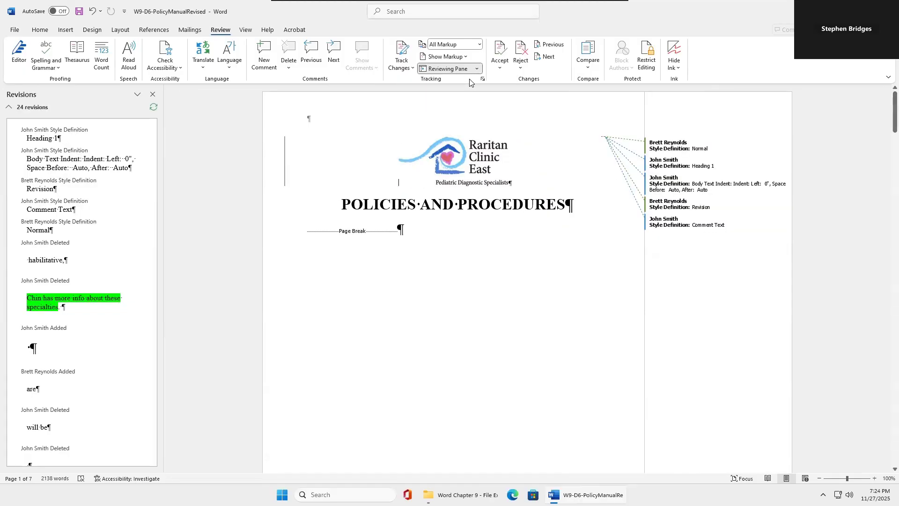
Look through the combined manual's list of revisions to see which reviewer made each change.
key(Num_Lock)
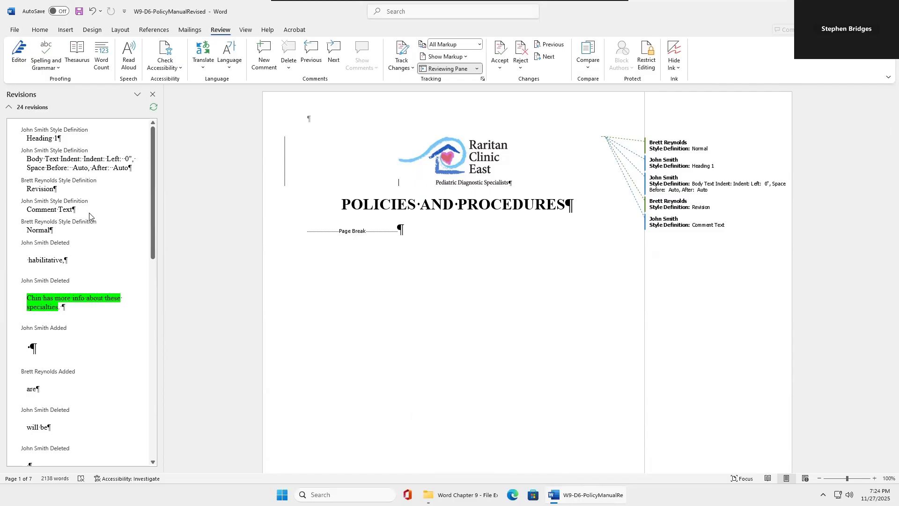
scroll(70, 295, down, 3)
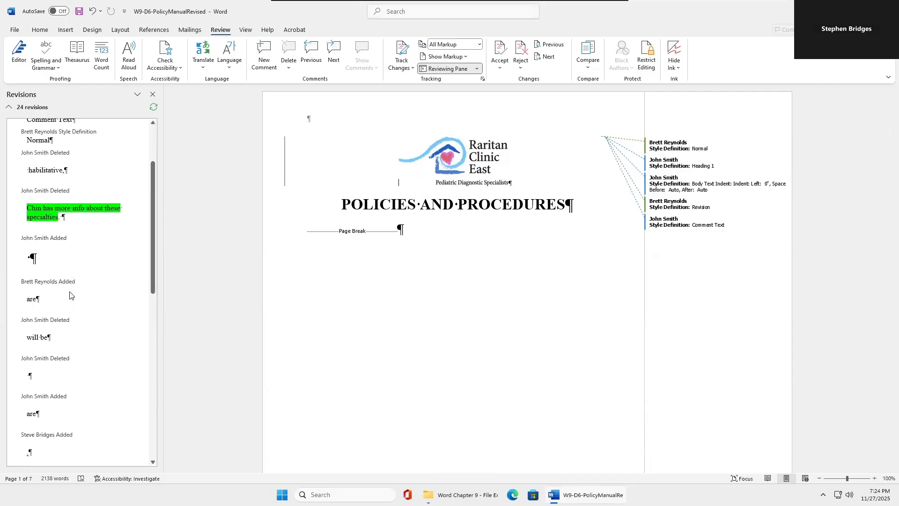
scroll(70, 294, down, 2)
scroll(578, 291, down, 7)
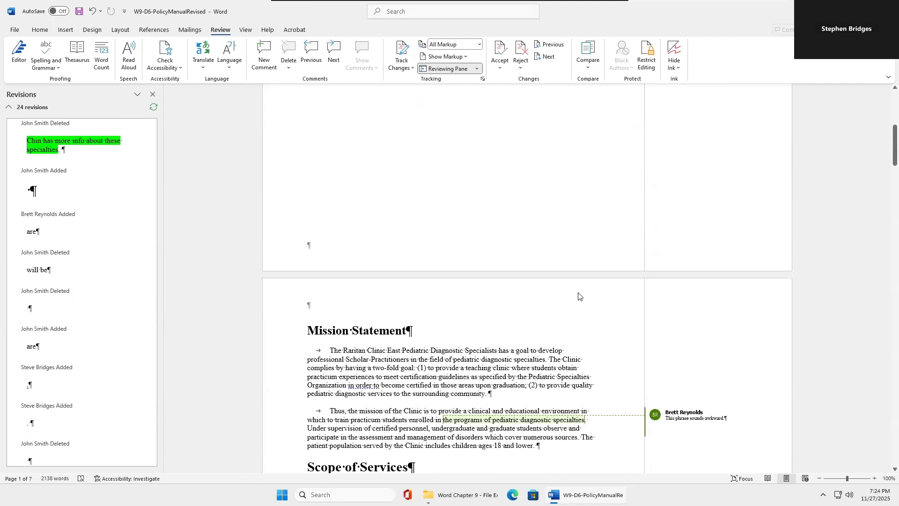
scroll(118, 289, up, 5)
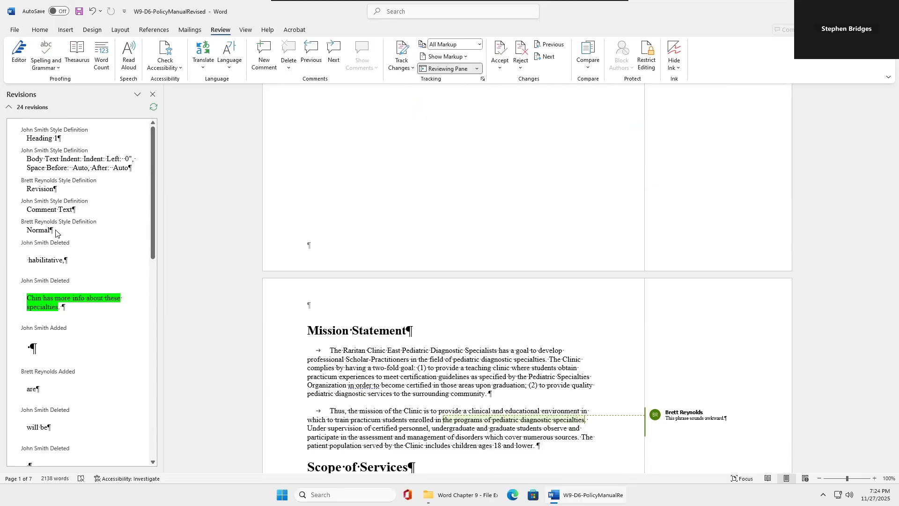
scroll(61, 220, down, 2)
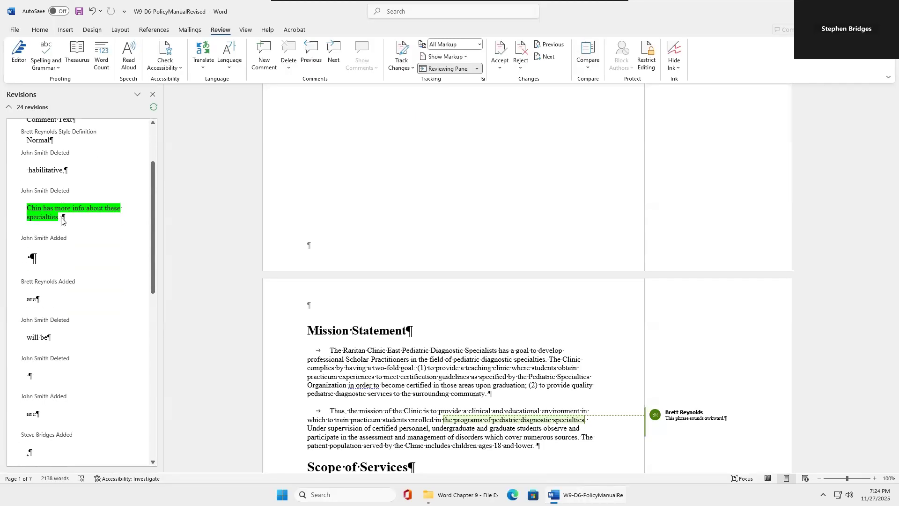
scroll(56, 233, down, 4)
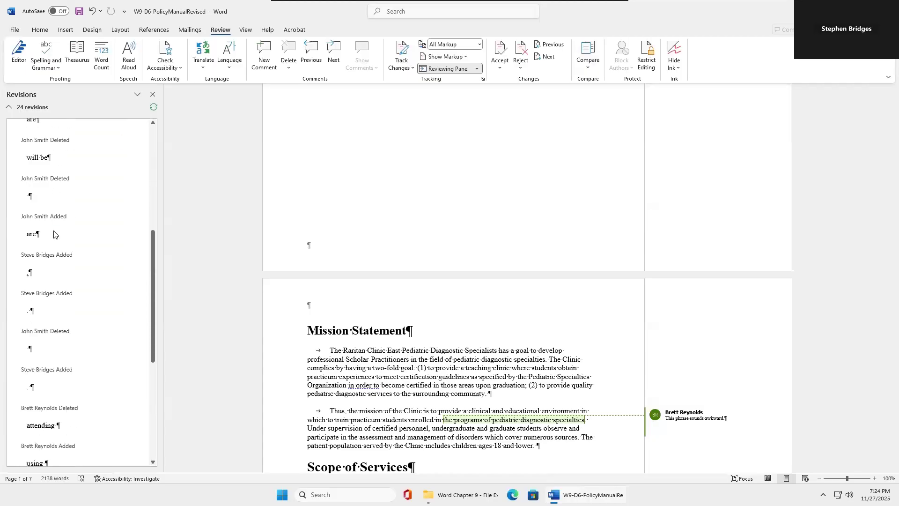
Go from the revisions list to the deletion of "attending" and inspect its markup balloon beside the text.
click(38, 425)
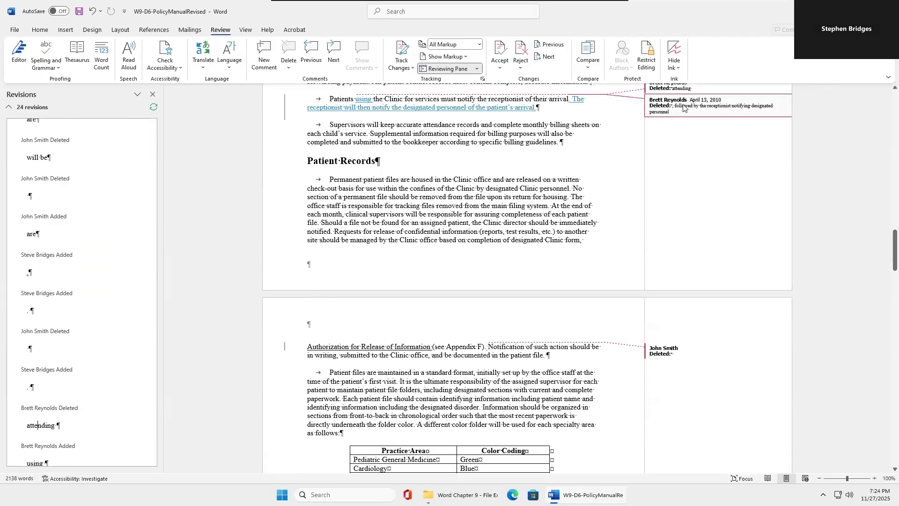
scroll(683, 107, up, 3)
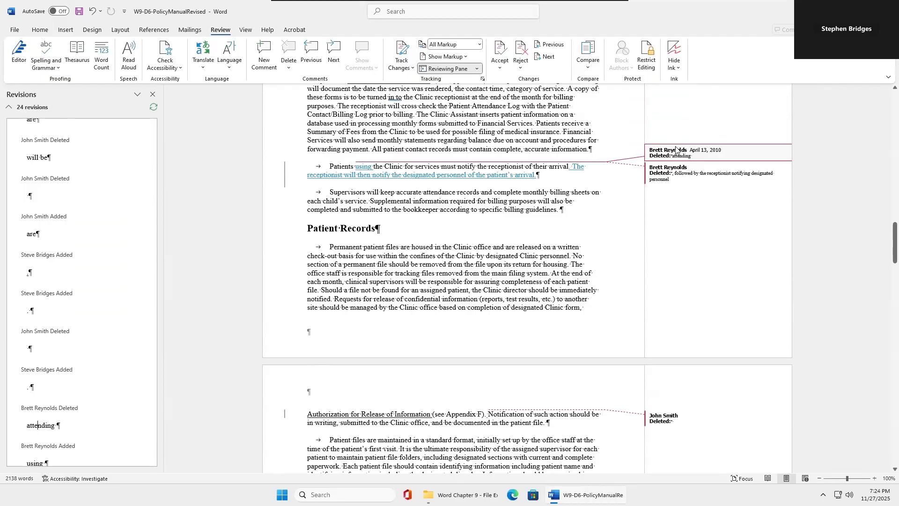
click(675, 149)
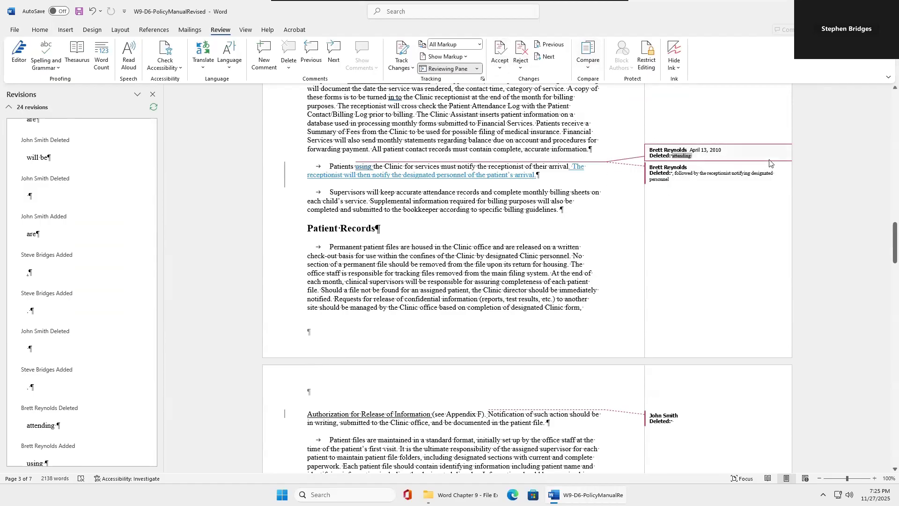
double_click(47, 425)
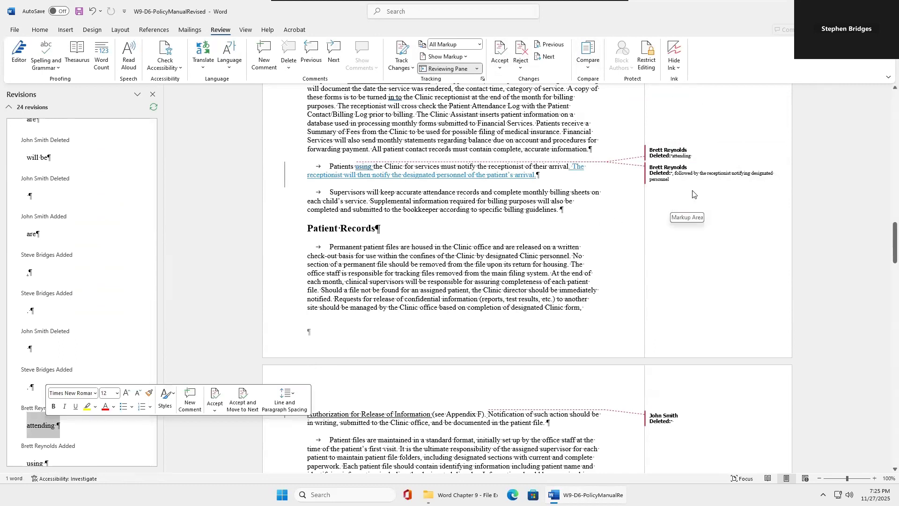
Close the Revisions pane and return to the beginning of the combined manual.
click(151, 95)
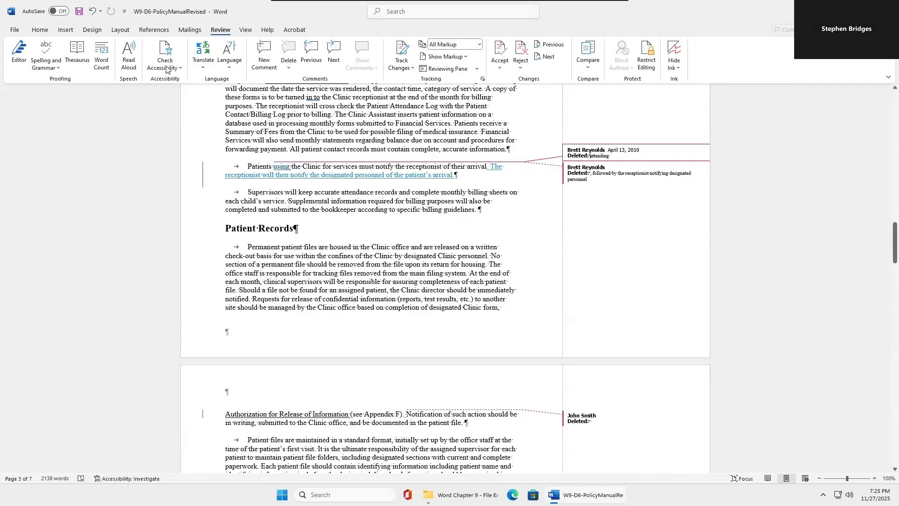
click(214, 141)
click(230, 133)
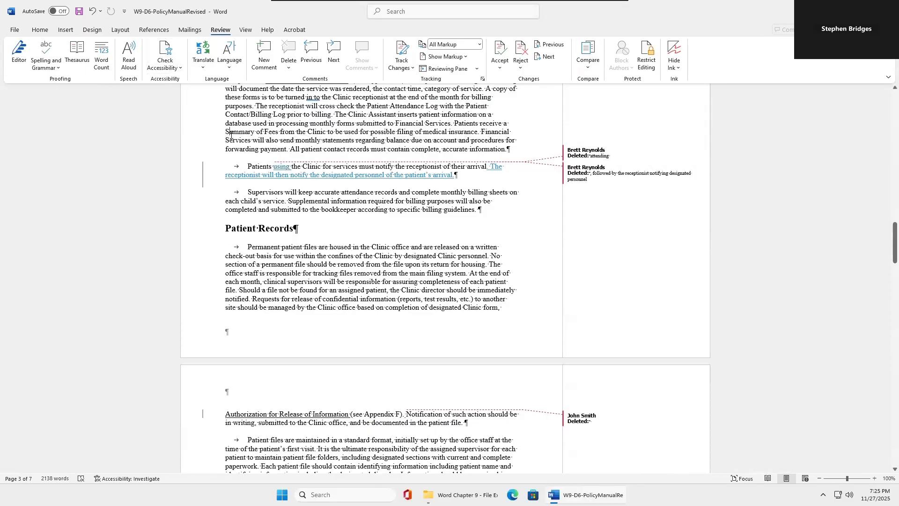
key(ctrl+Home)
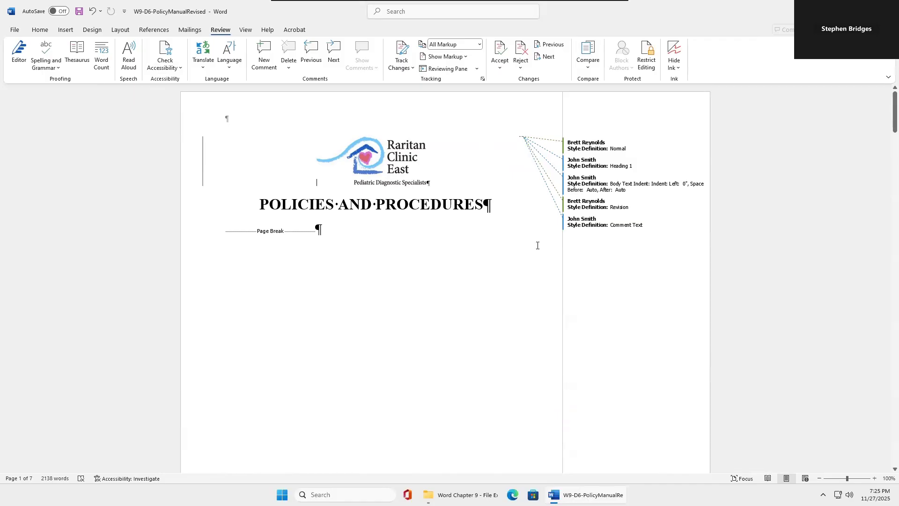
Examine the reviewers' comments and markup balloons from the Mission Statement through Patient Attendance and Billing.
scroll(538, 245, down, 3)
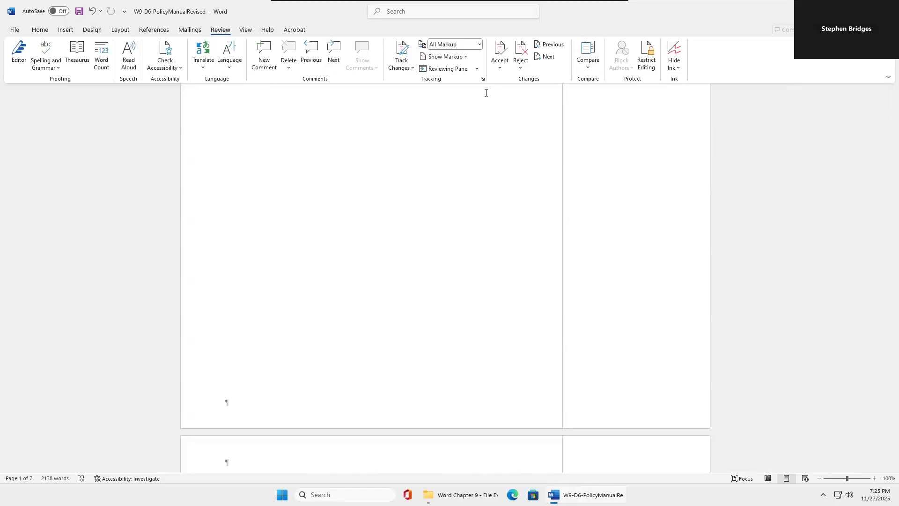
scroll(542, 196, down, 5)
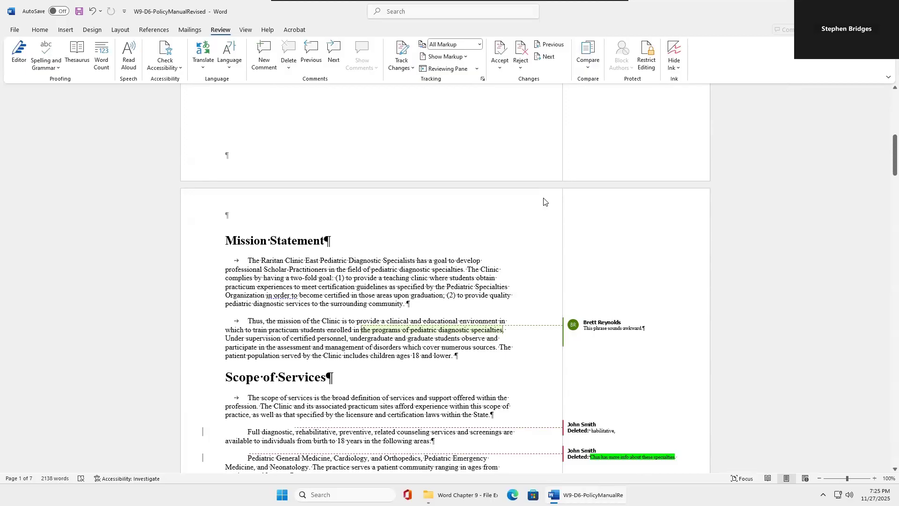
scroll(543, 201, down, 10)
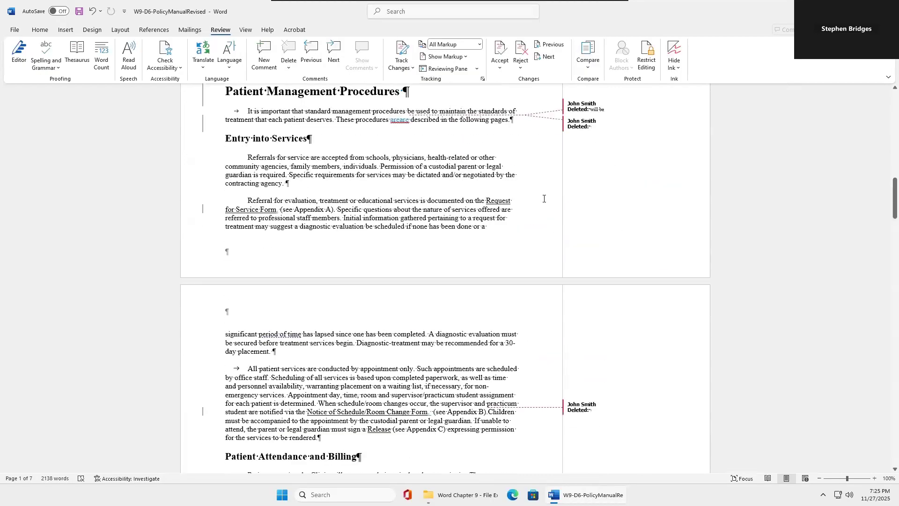
scroll(543, 198, down, 3)
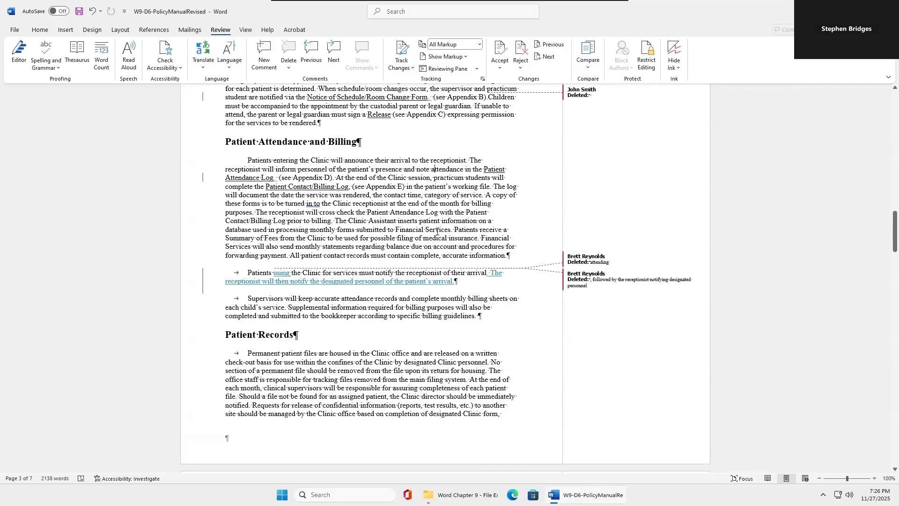
scroll(436, 231, up, 1)
click(577, 140)
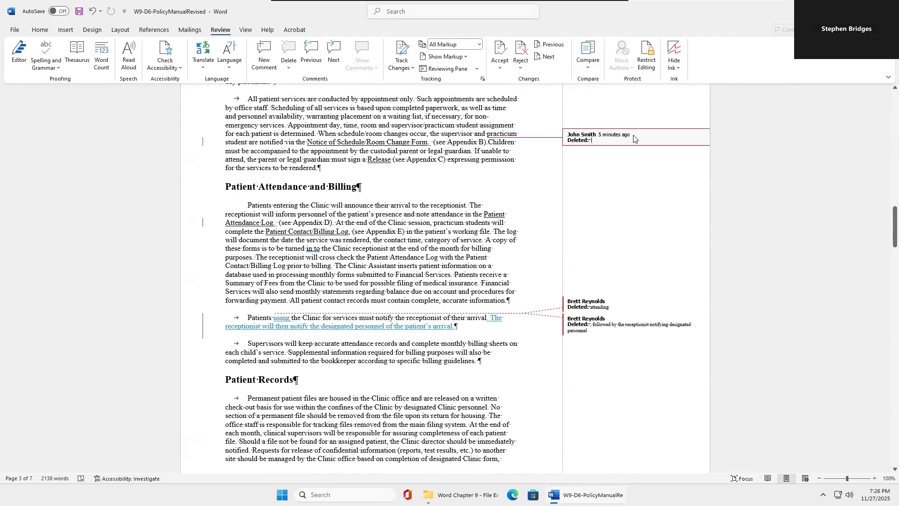
Reject the deleted space before "Children", and accept all remaining tracked changes in the manual while stopping tracking.
click(522, 49)
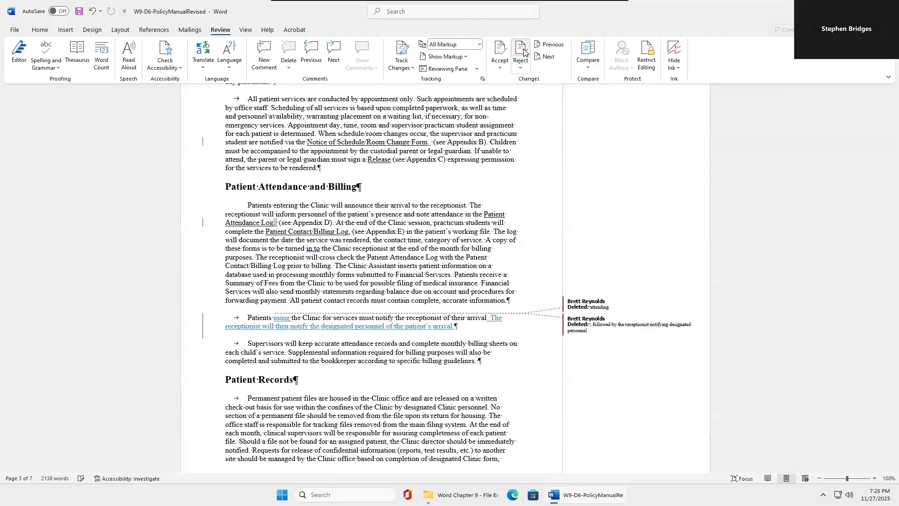
click(500, 71)
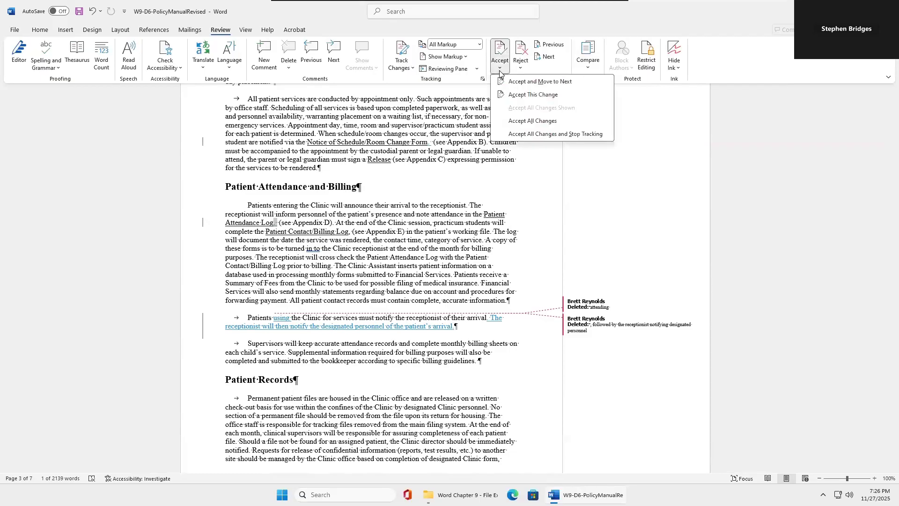
click(530, 134)
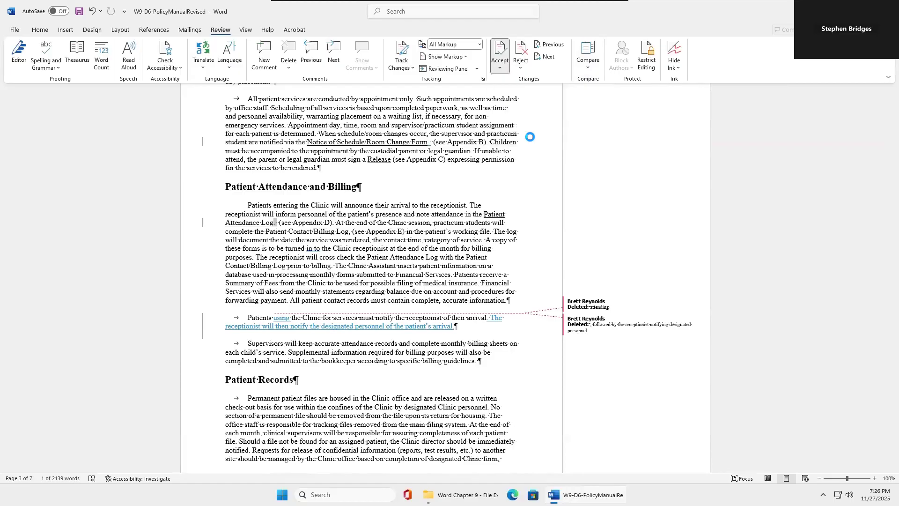
Delete all reviewer comments in the combined policy manual.
scroll(420, 195, up, 3)
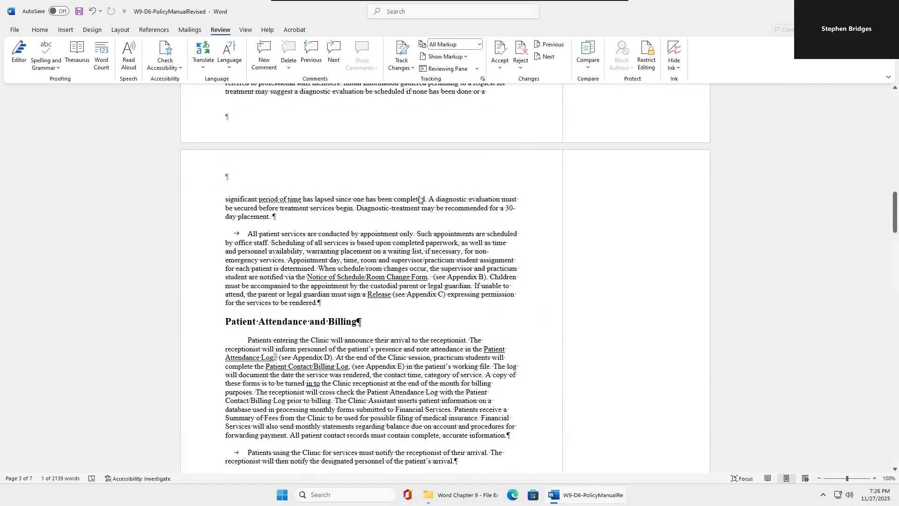
scroll(295, 120, up, 5)
scroll(290, 115, up, 6)
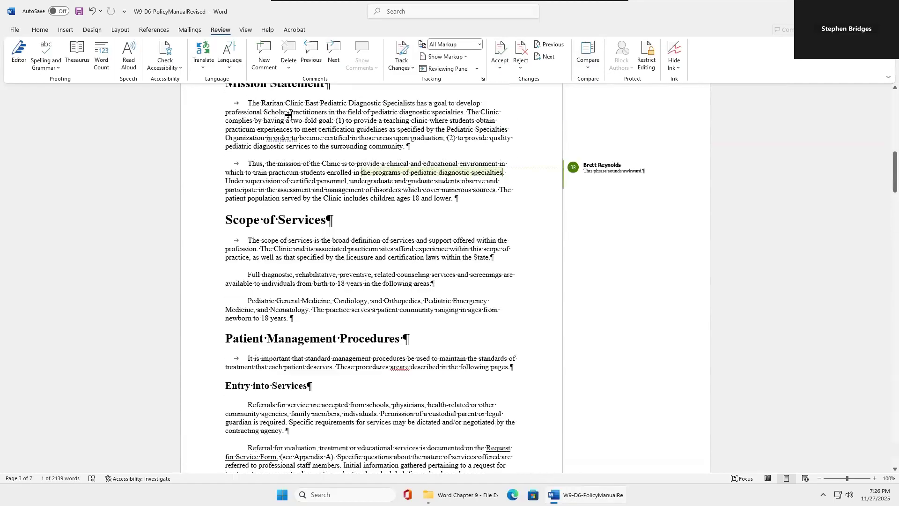
click(288, 71)
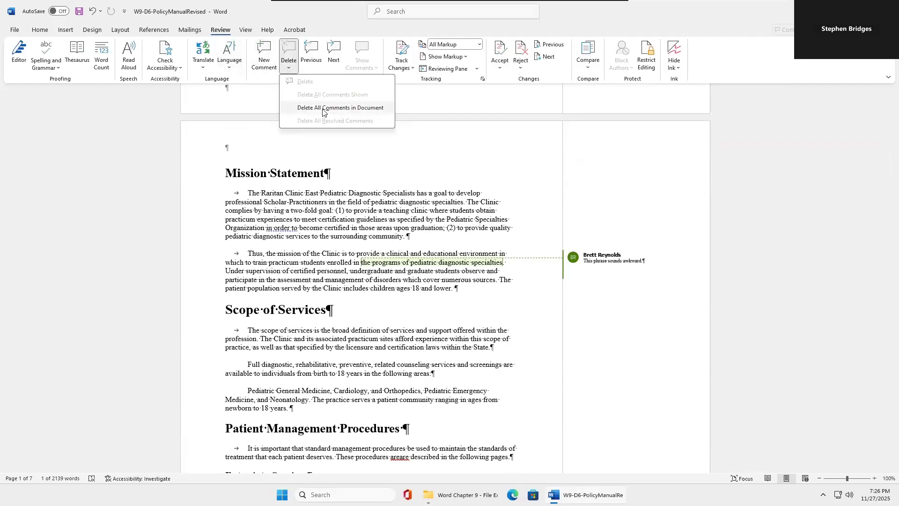
click(322, 108)
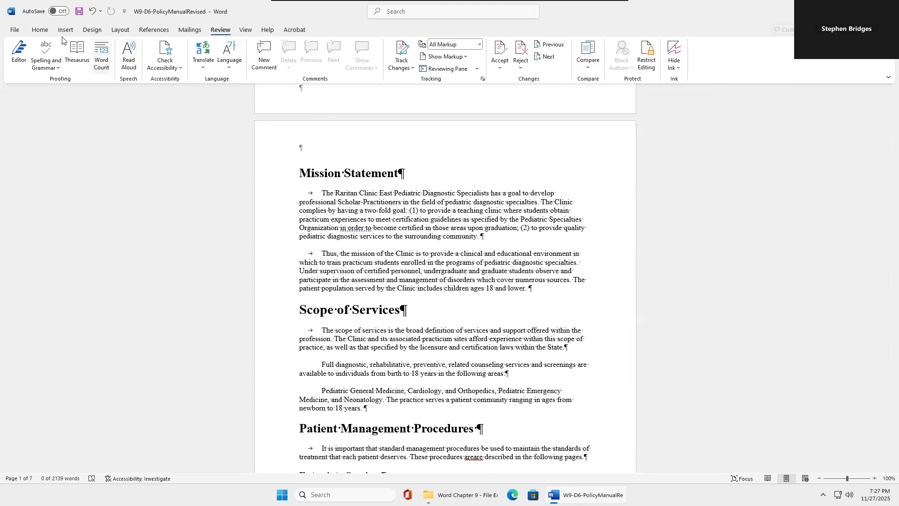
Save the combined manual to the Desktop as a Word document named W9-D6-PolicyManualRevisedCombo.
click(19, 33)
click(40, 152)
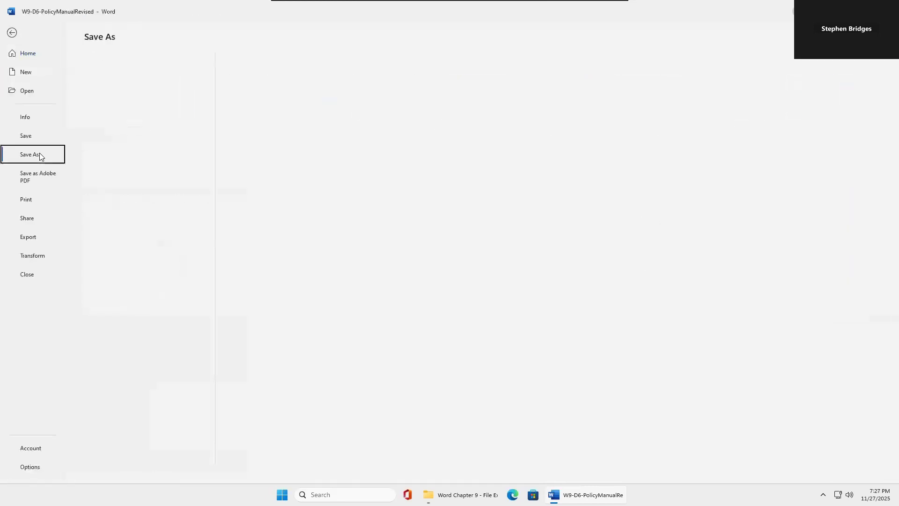
click(307, 70)
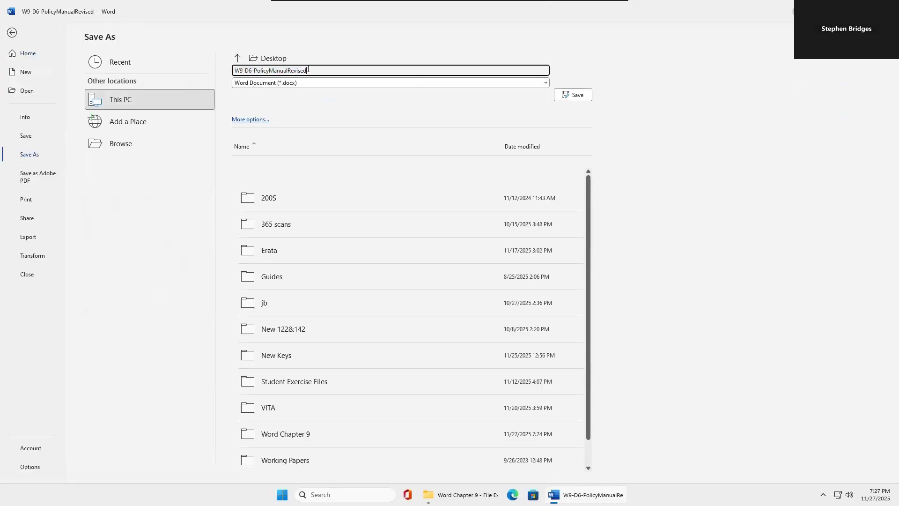
key(Caps_Lock)
text(C)
key(Caps_Lock)
text(ombo)
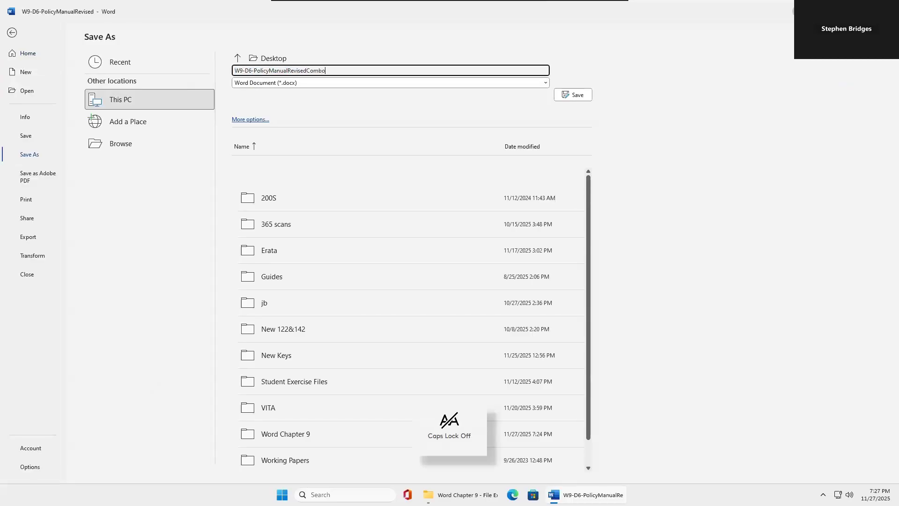
click(577, 95)
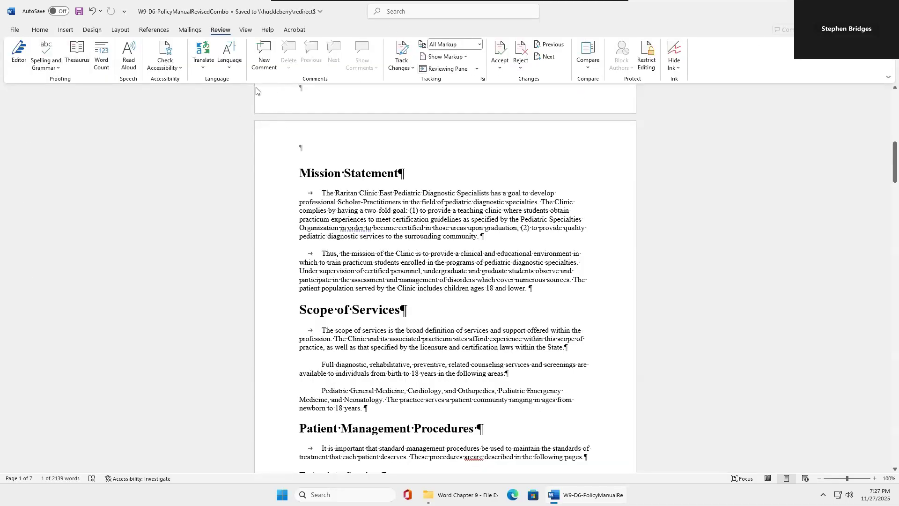
Close the combined manual and open W9-D6-PolicyManualRevised from the recent documents, dismissing the track changes notice.
click(15, 29)
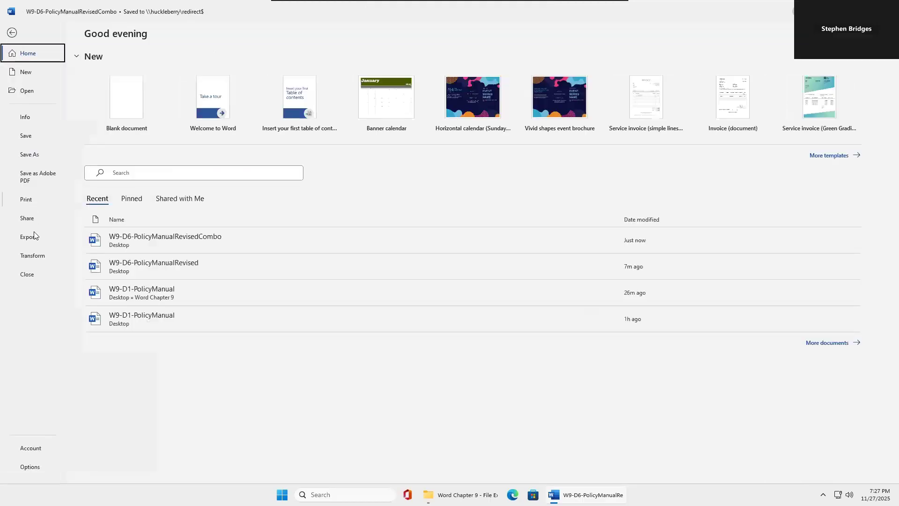
click(34, 276)
click(18, 29)
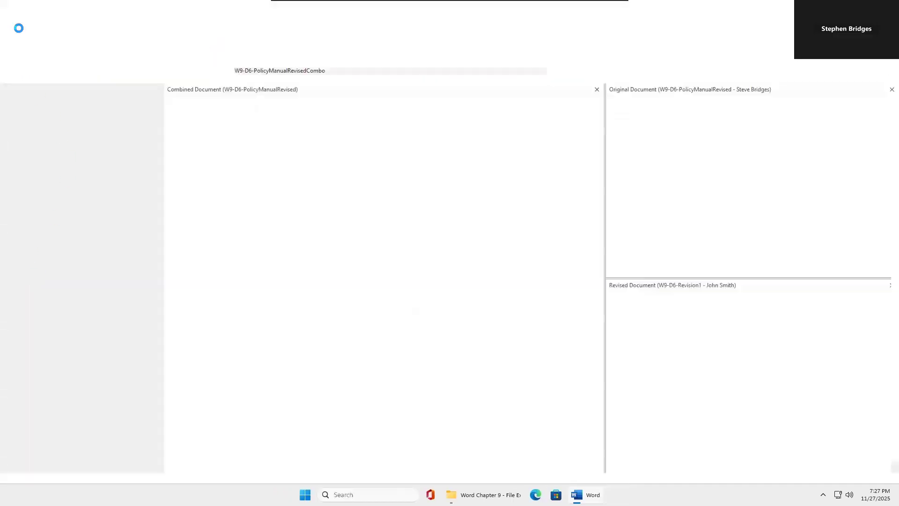
click(26, 89)
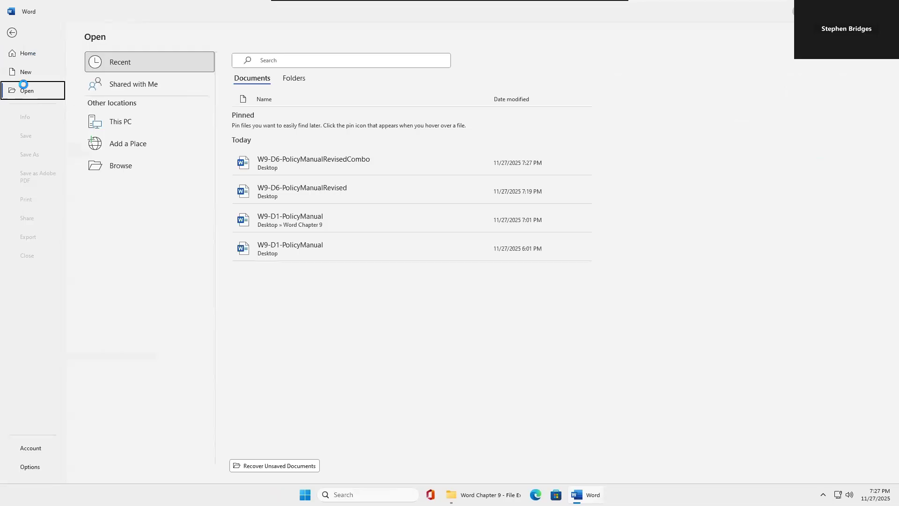
click(322, 185)
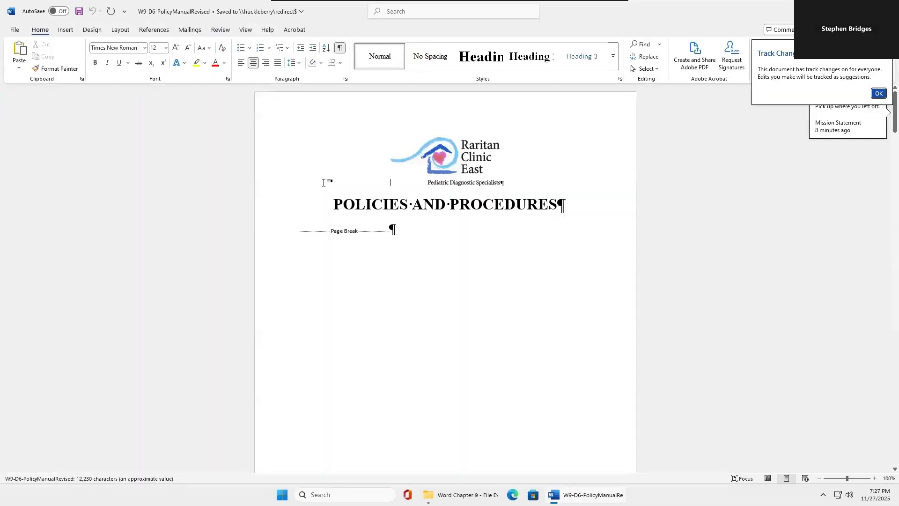
click(883, 93)
Start a Compare of two document versions with W9-D6-PolicyManualRevised as the original document.
click(220, 30)
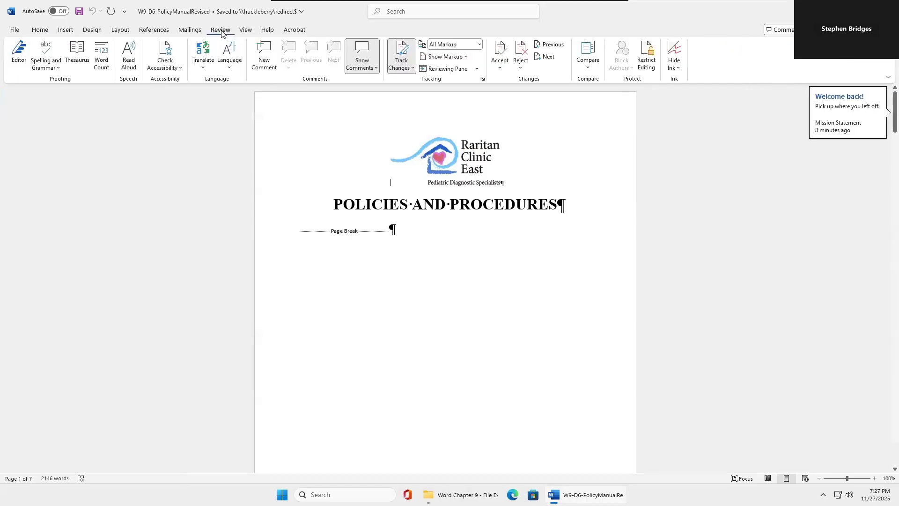
click(588, 59)
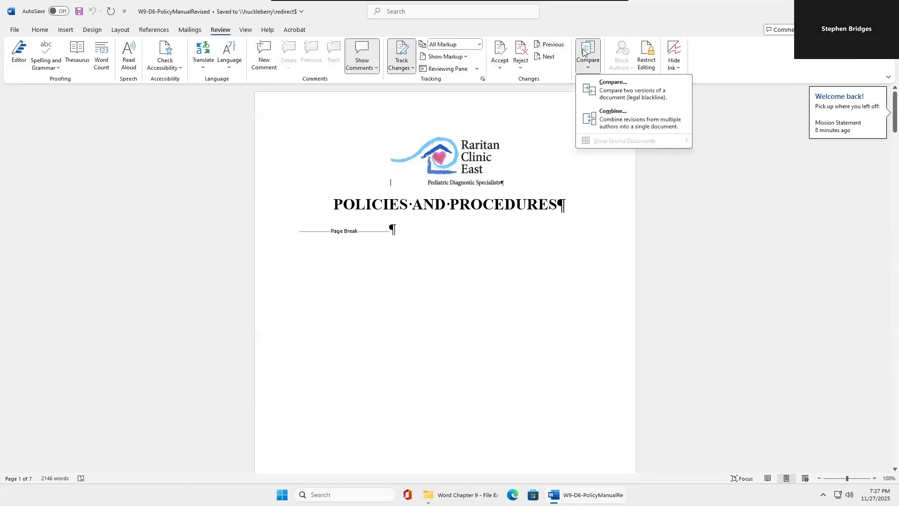
click(611, 90)
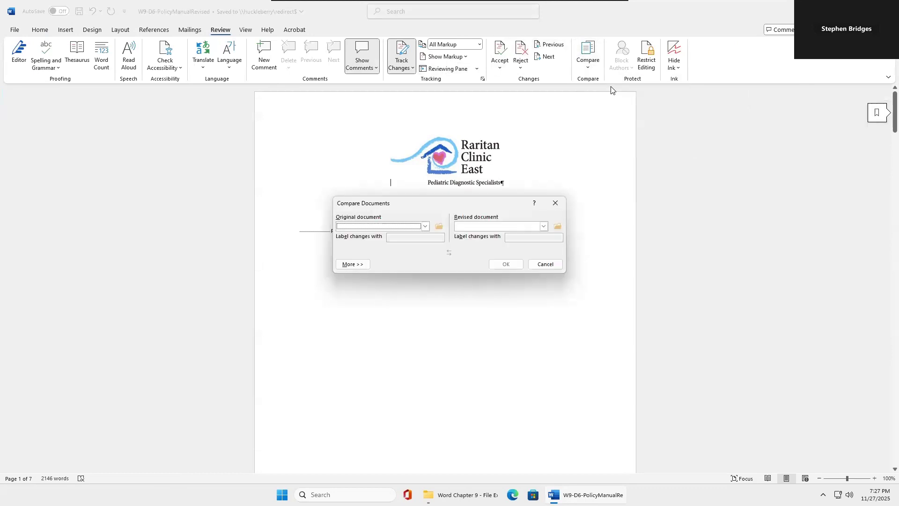
click(438, 228)
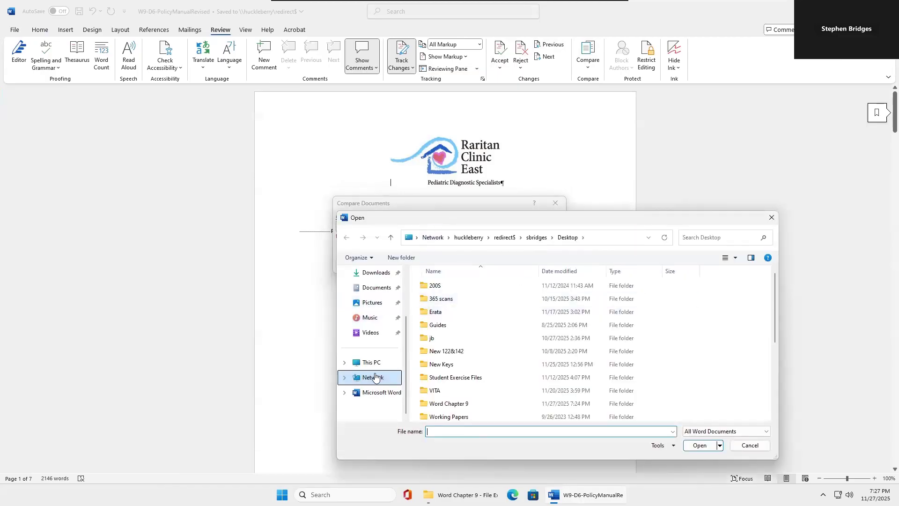
click(771, 217)
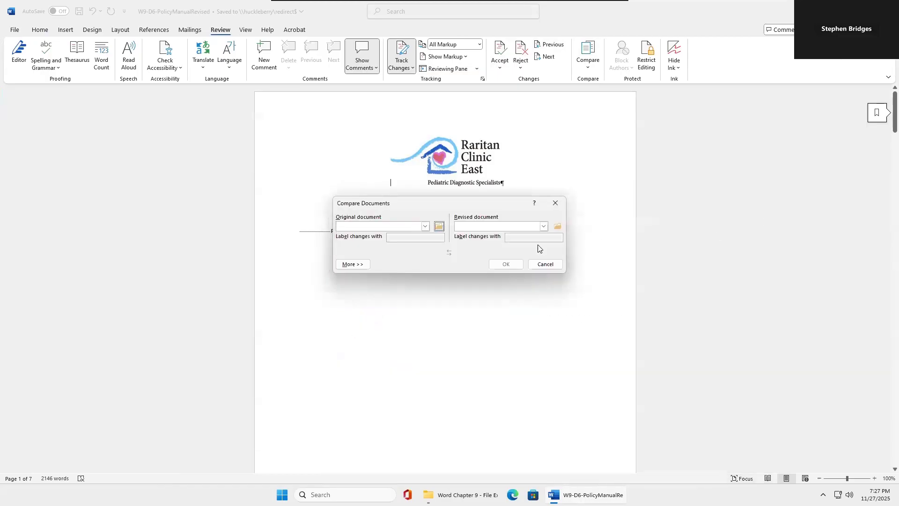
click(425, 226)
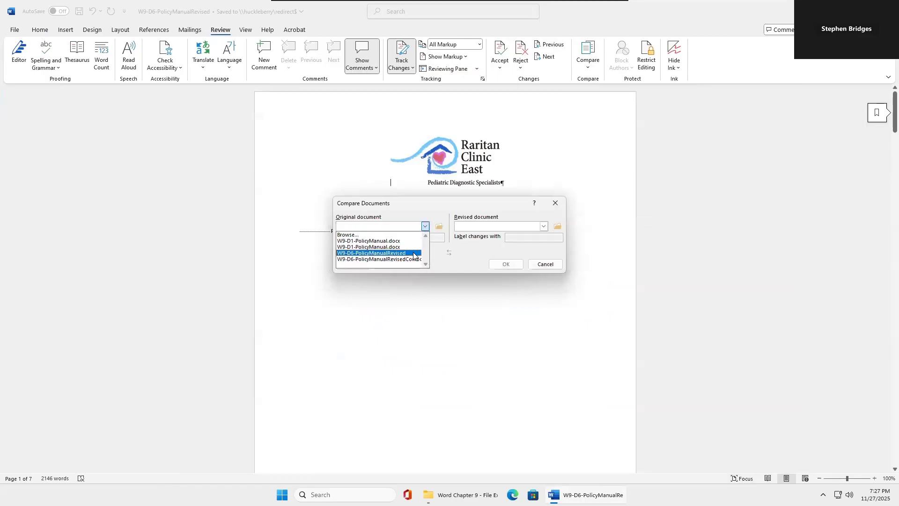
click(411, 253)
Set W9-D7-EditedNoMarks from the Word Chapter 9 folder as the revised document and run the comparison, treating existing tracked changes as accepted.
click(543, 226)
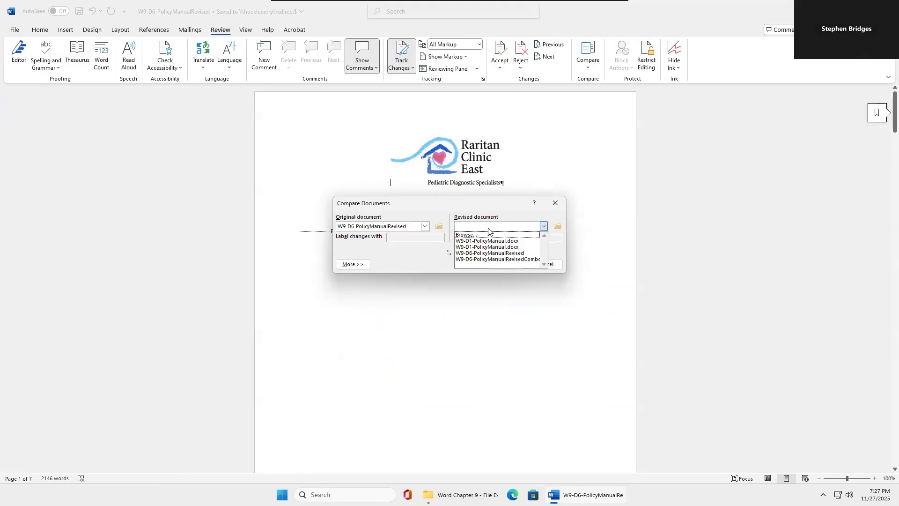
click(557, 227)
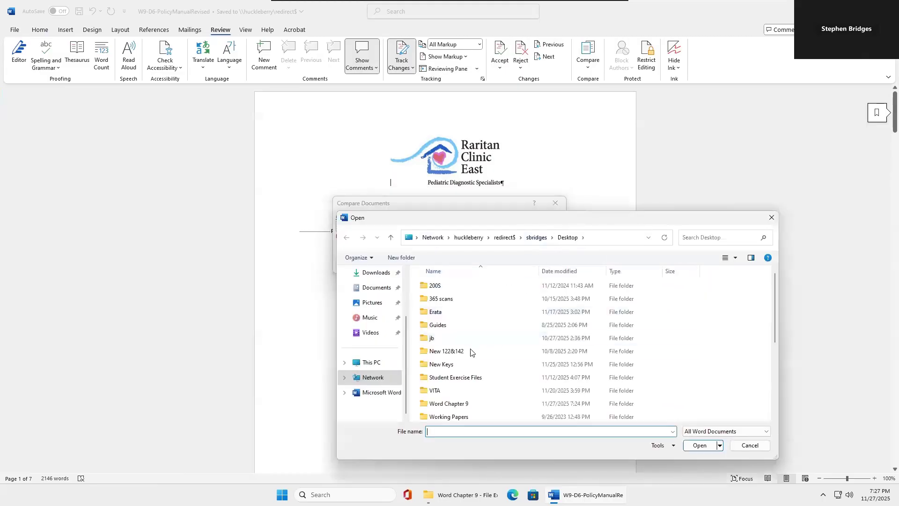
double_click(449, 403)
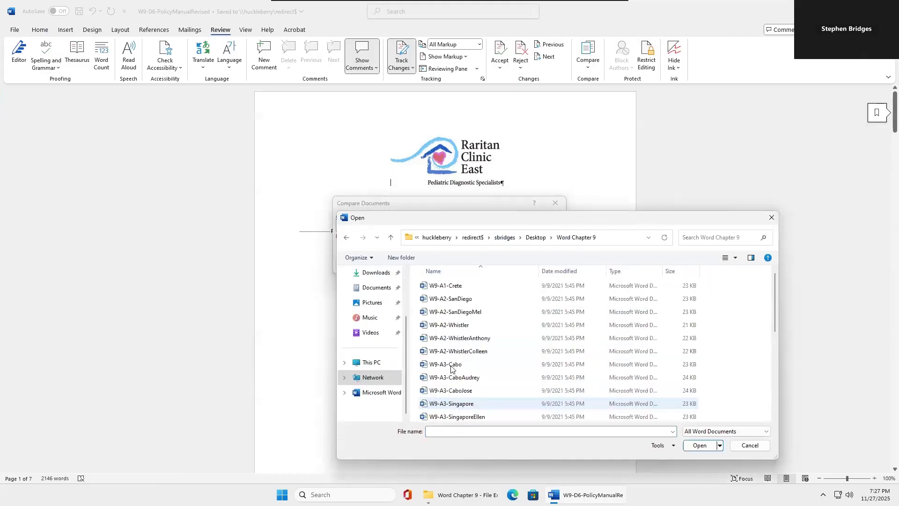
scroll(453, 338, down, 3)
scroll(452, 337, down, 5)
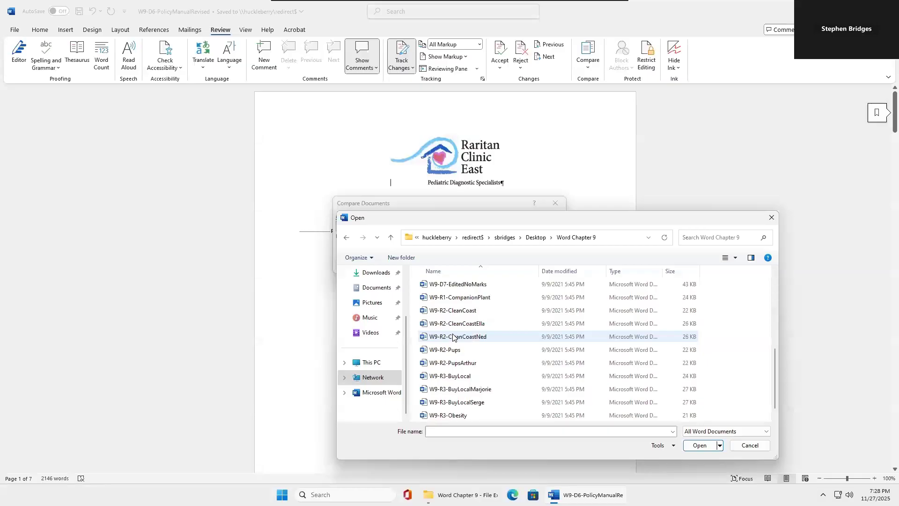
scroll(453, 336, up, 1)
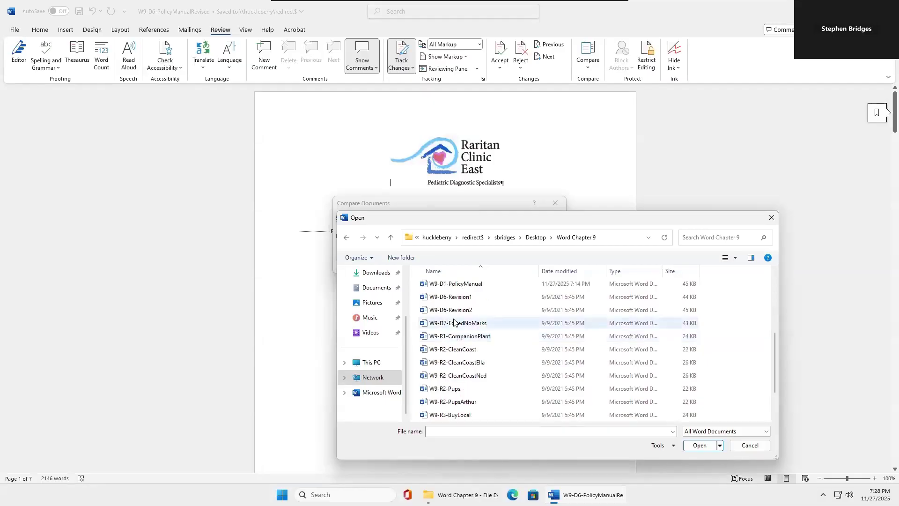
click(454, 322)
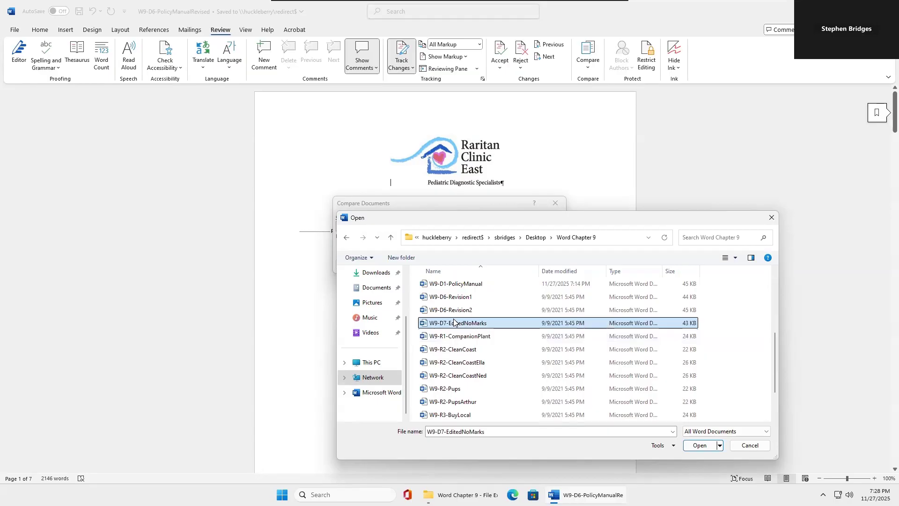
click(699, 445)
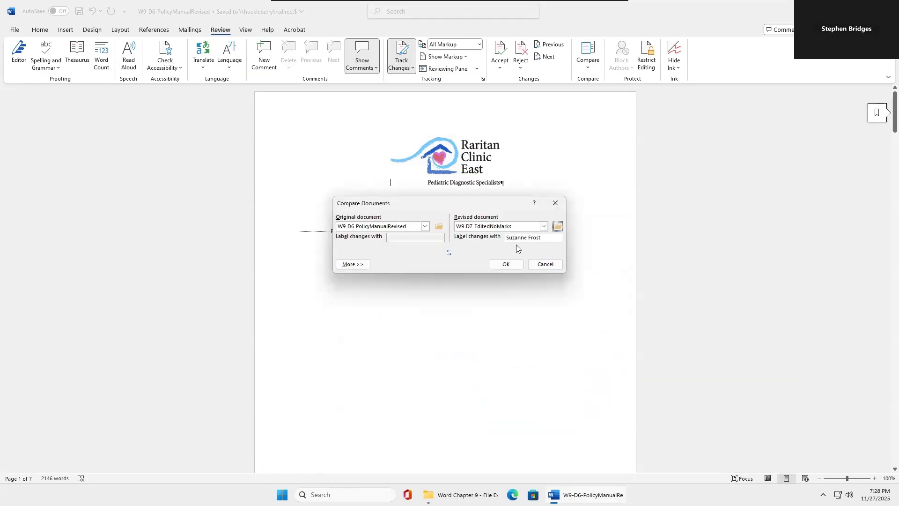
click(506, 264)
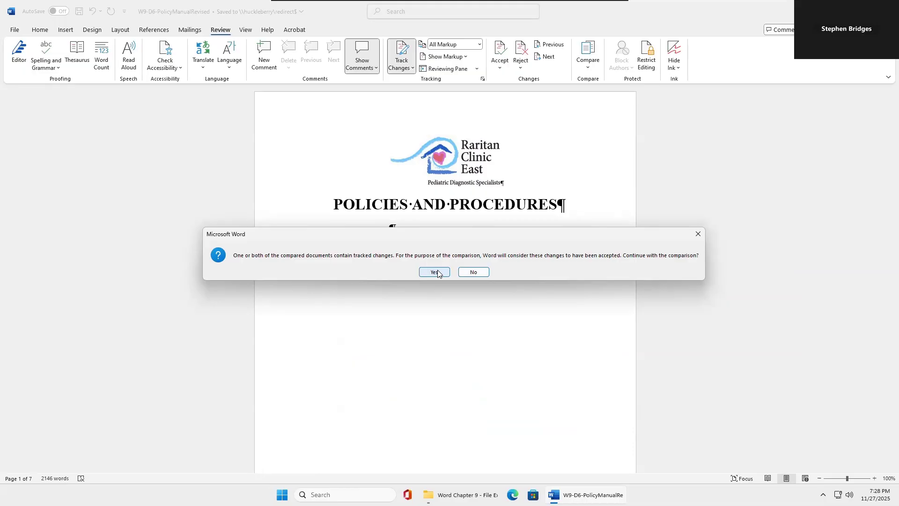
click(434, 272)
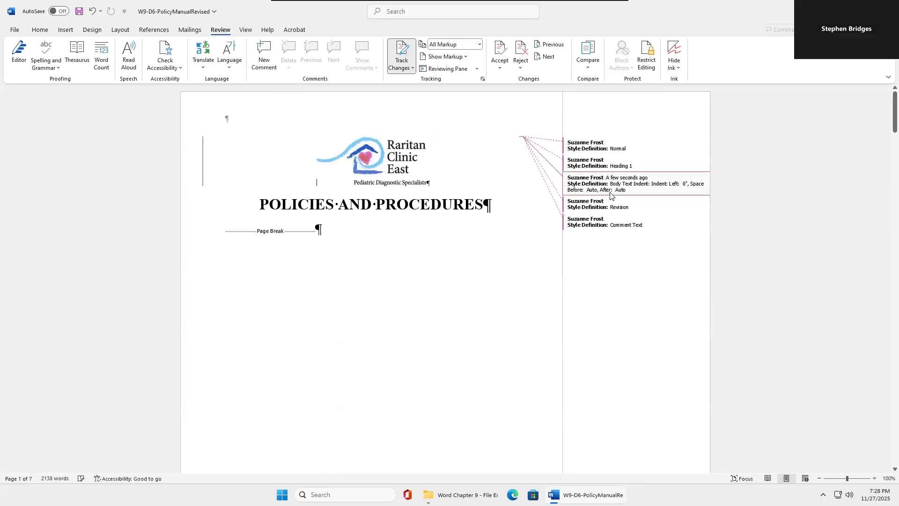
Examine the differences marked in the comparison document from the title page through Patient Records.
scroll(610, 195, down, 10)
scroll(610, 195, down, 5)
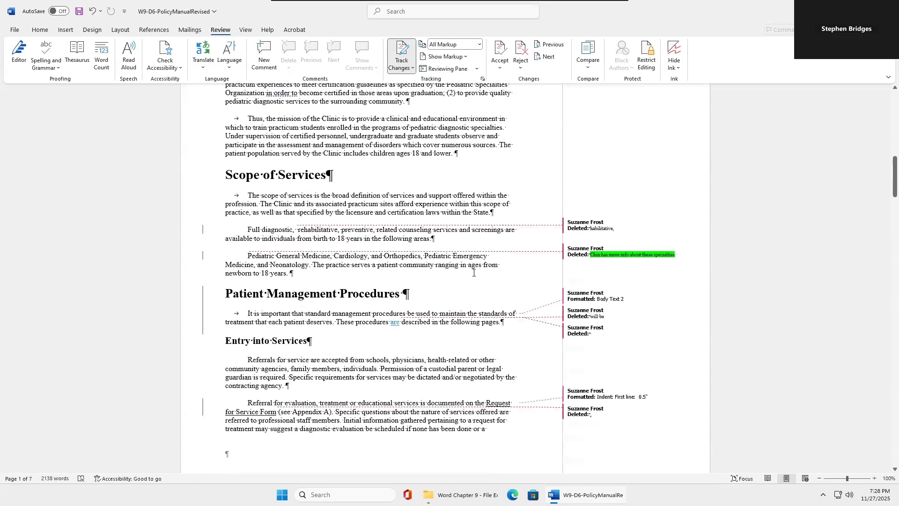
scroll(473, 272, up, 6)
scroll(472, 272, down, 10)
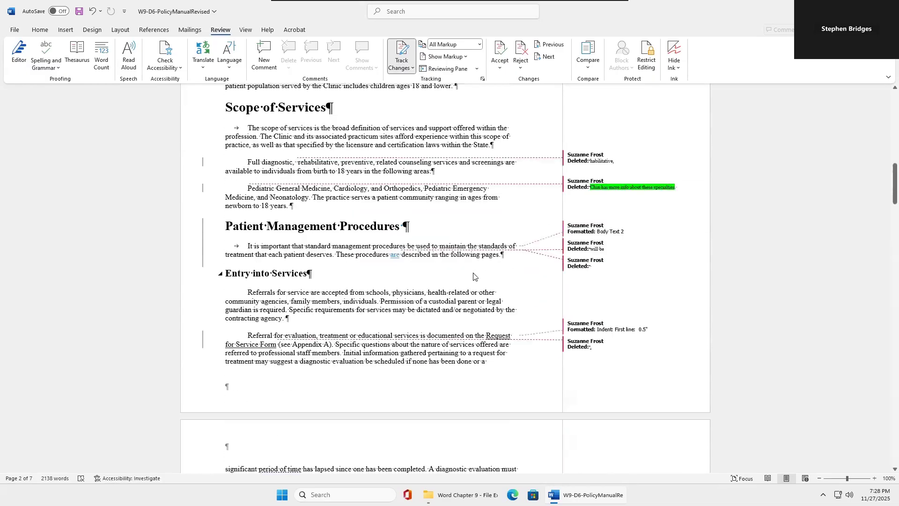
scroll(474, 277, down, 7)
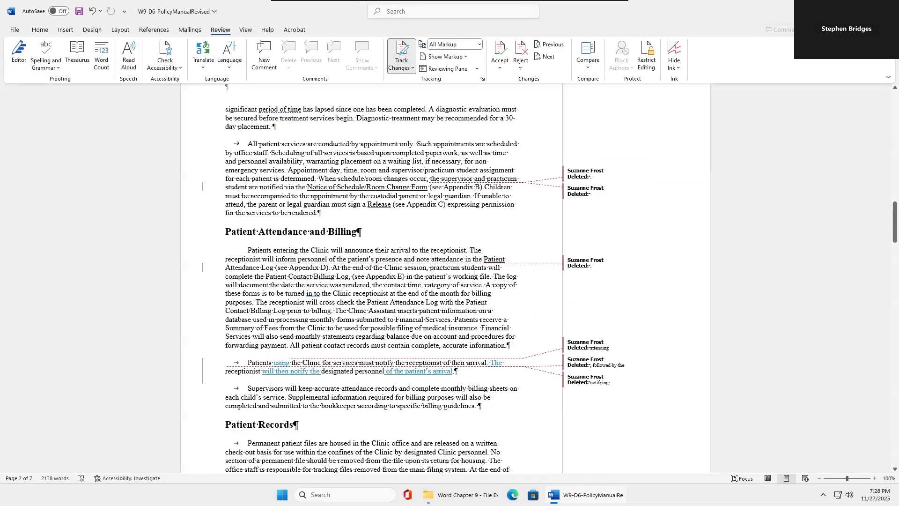
scroll(473, 272, down, 6)
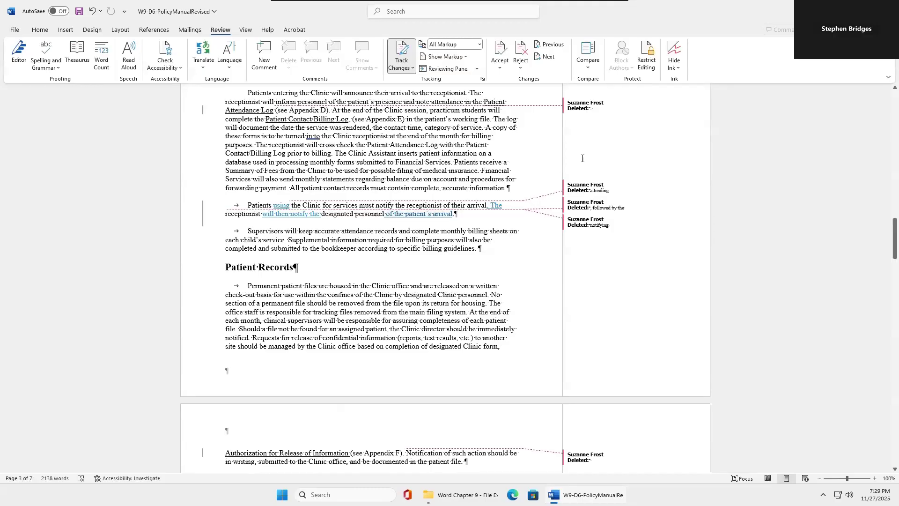
Close the comparison document.
click(887, 10)
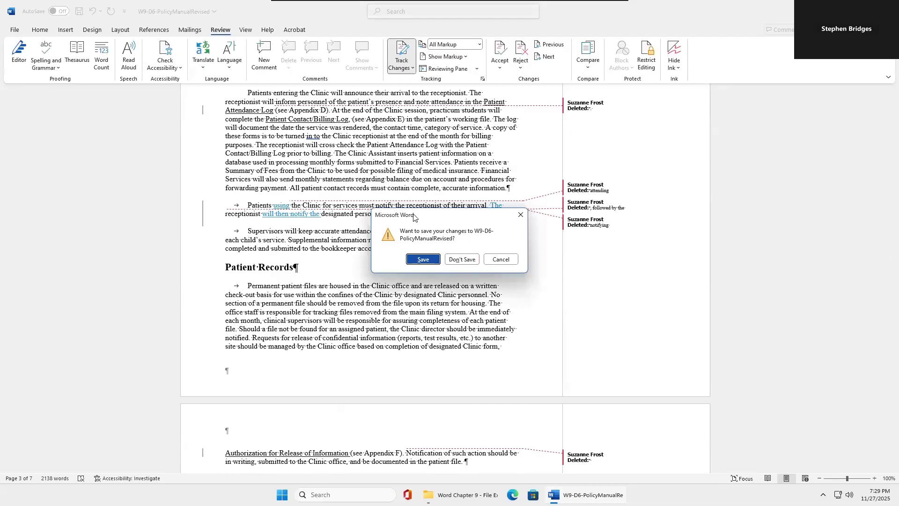